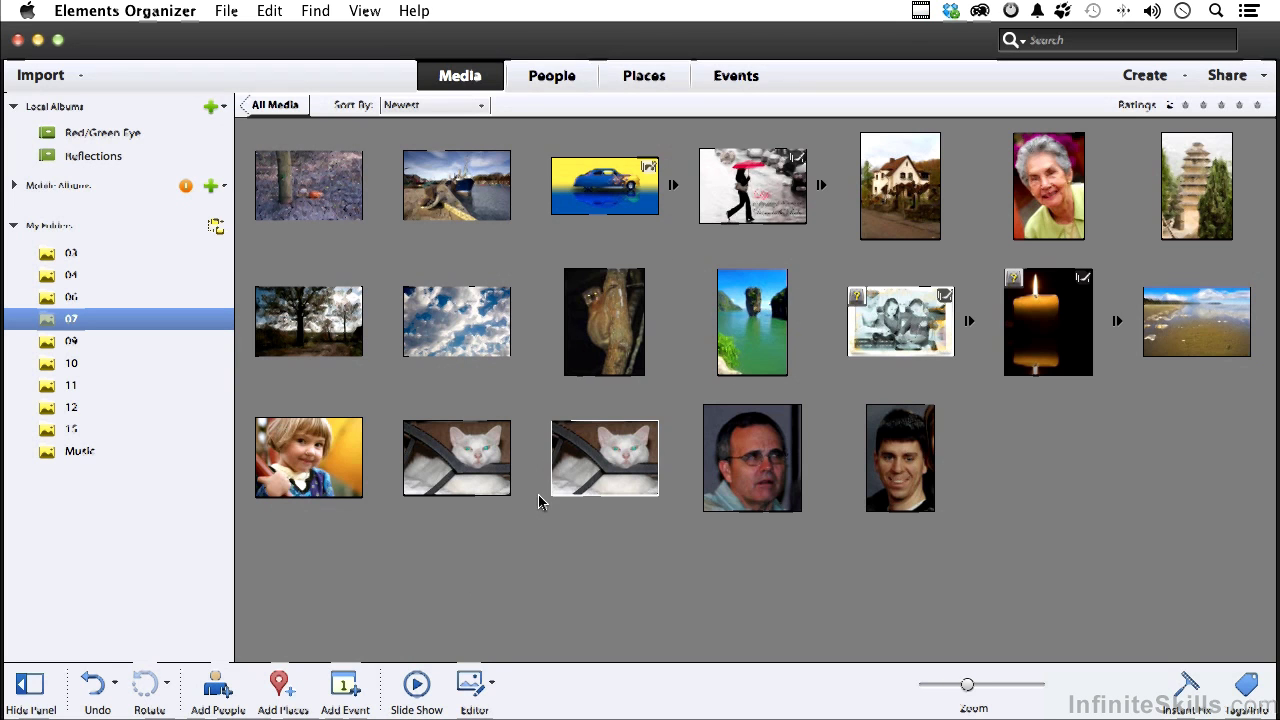
In the Editor, create a blank 640 × 480 document at 100% view and add an empty Layer 1
click(472, 684)
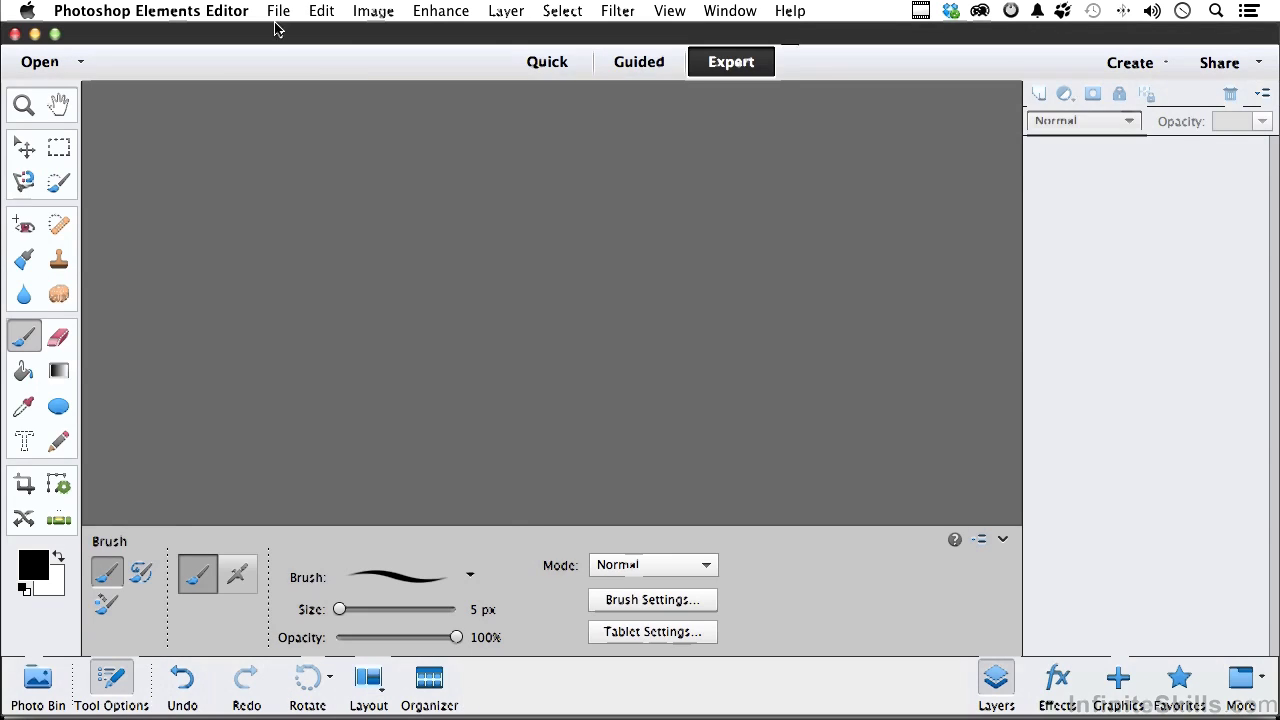
click(278, 11)
mouse_move(292, 36)
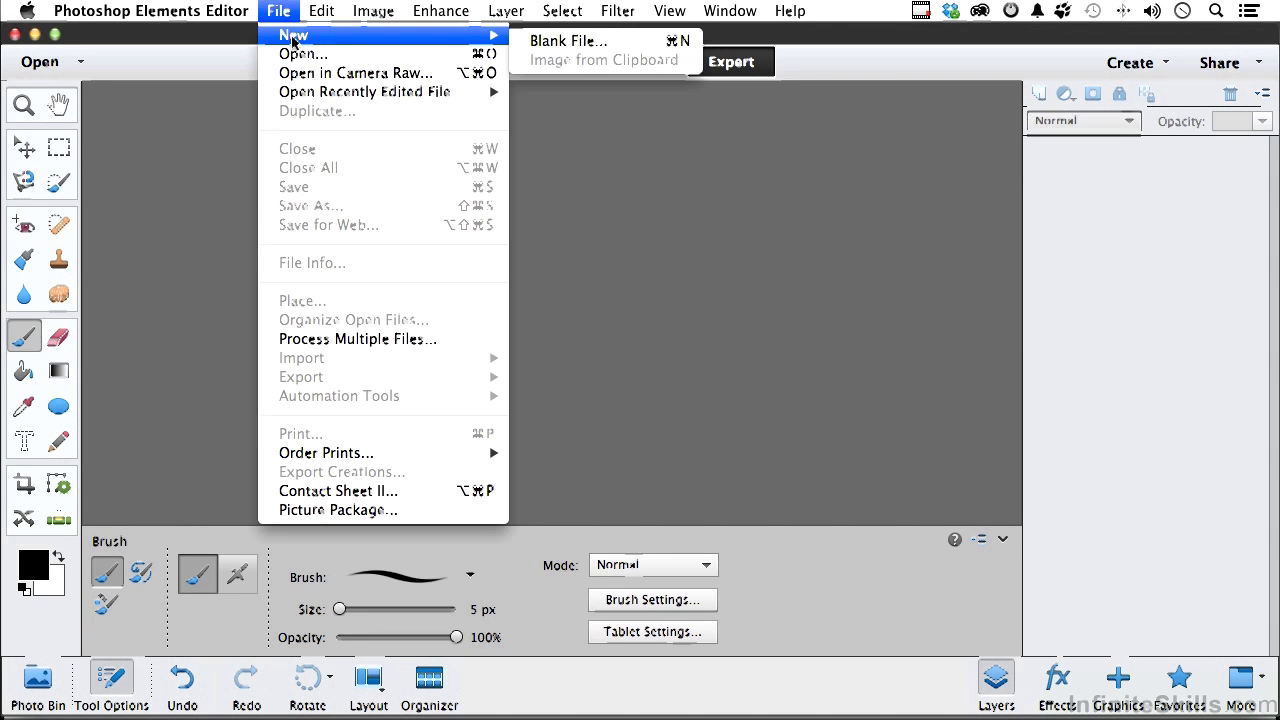
click(588, 40)
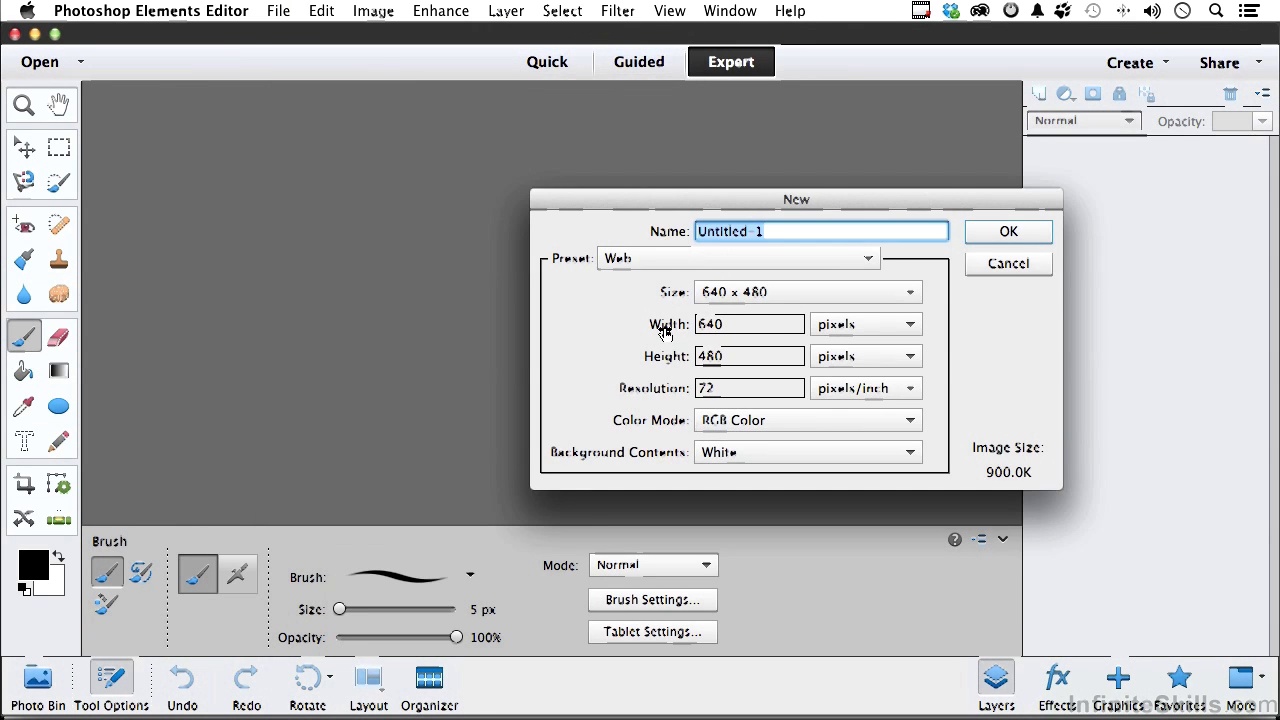
click(1043, 236)
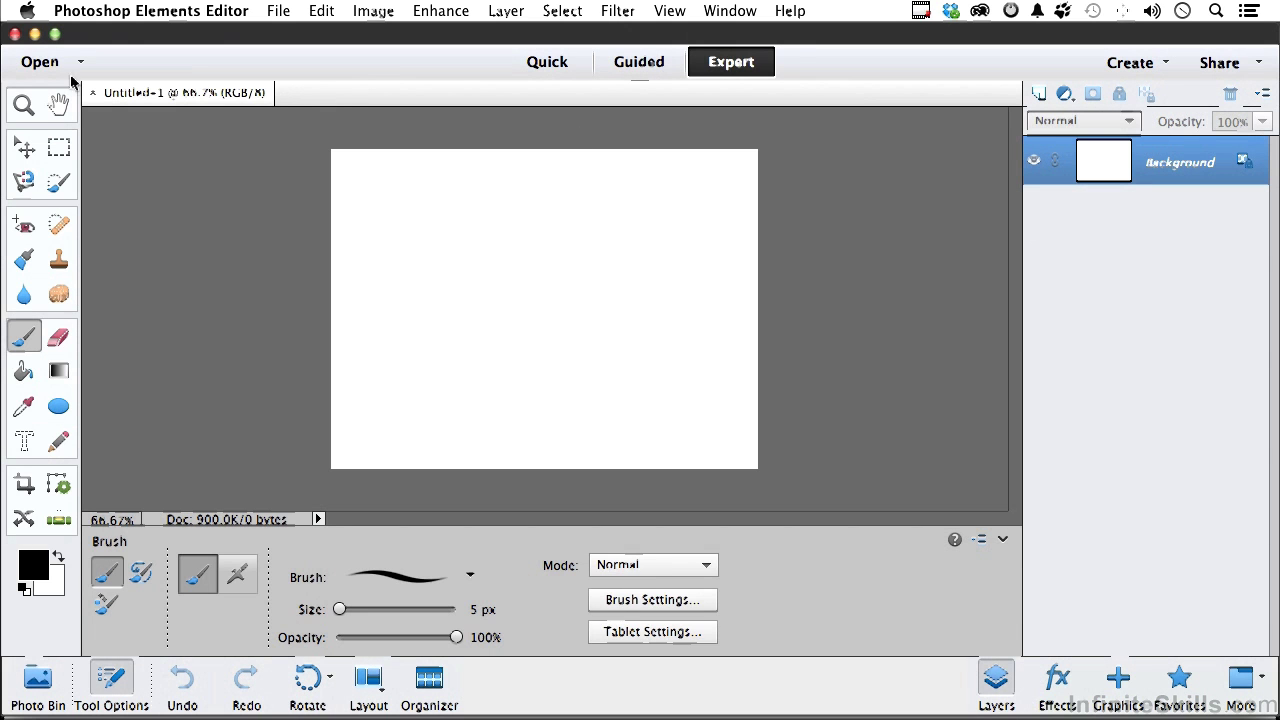
double_click(24, 104)
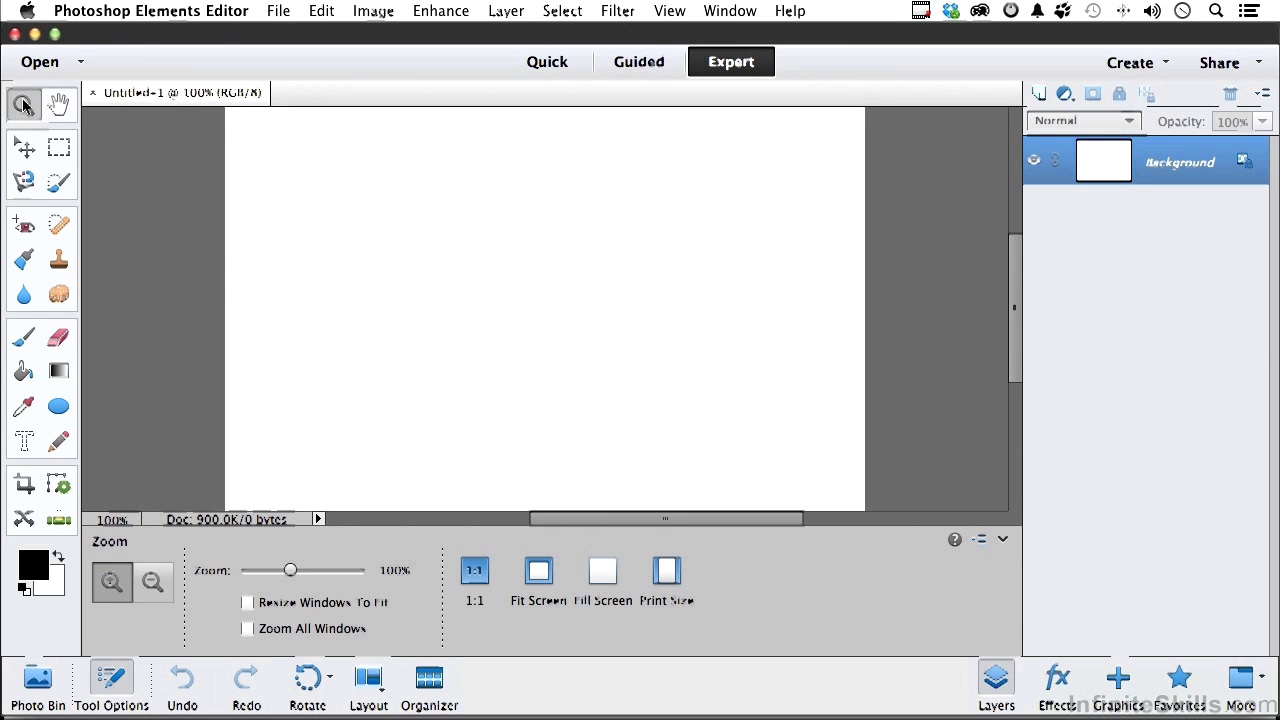
click(1040, 95)
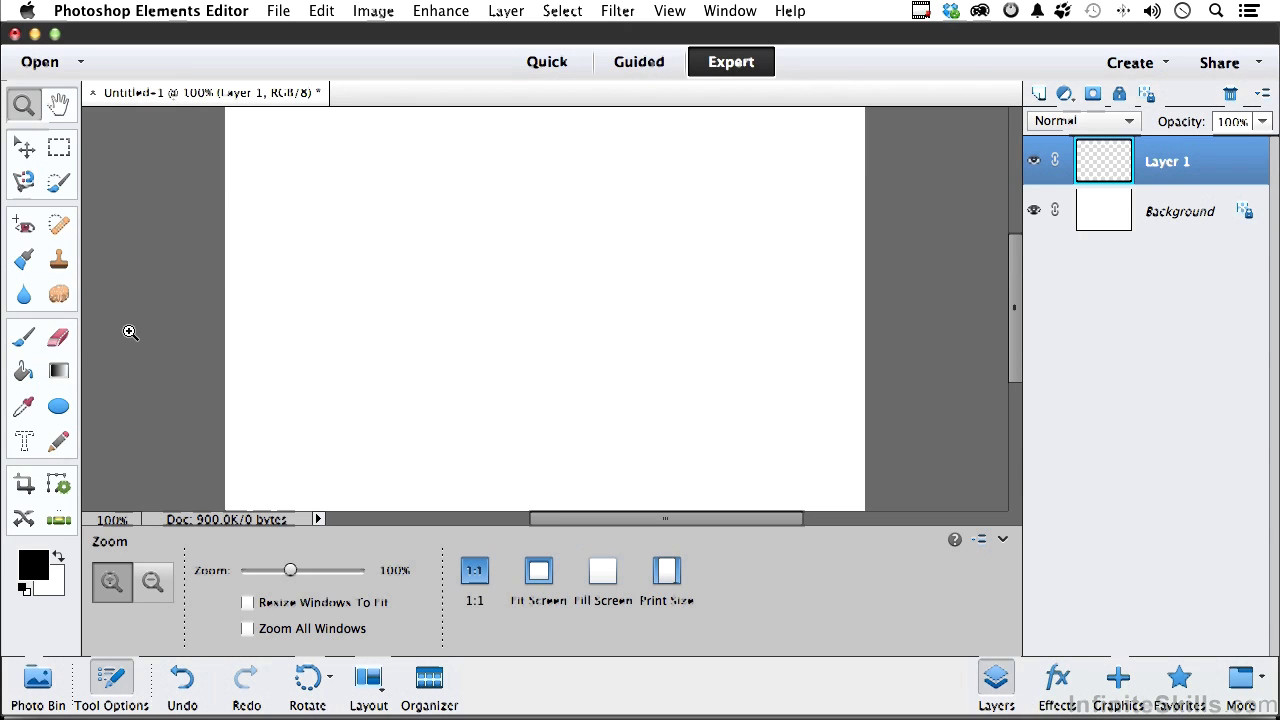
Paint a black 30 px wavy test stroke with the Brush tool, then select all and delete it
click(20, 342)
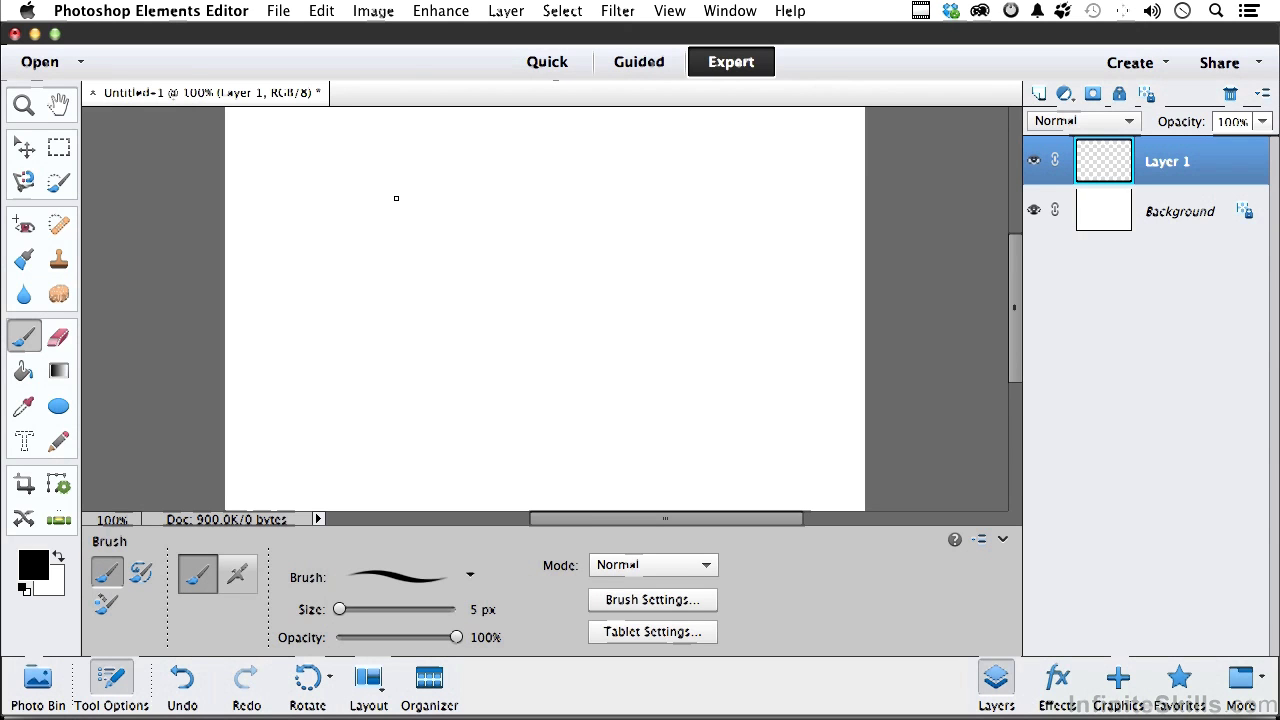
key(bracketright)
key(bracketright)
key(bracketright)
key(bracketright)
key(bracketright)
key(bracketright)
key(bracketright)
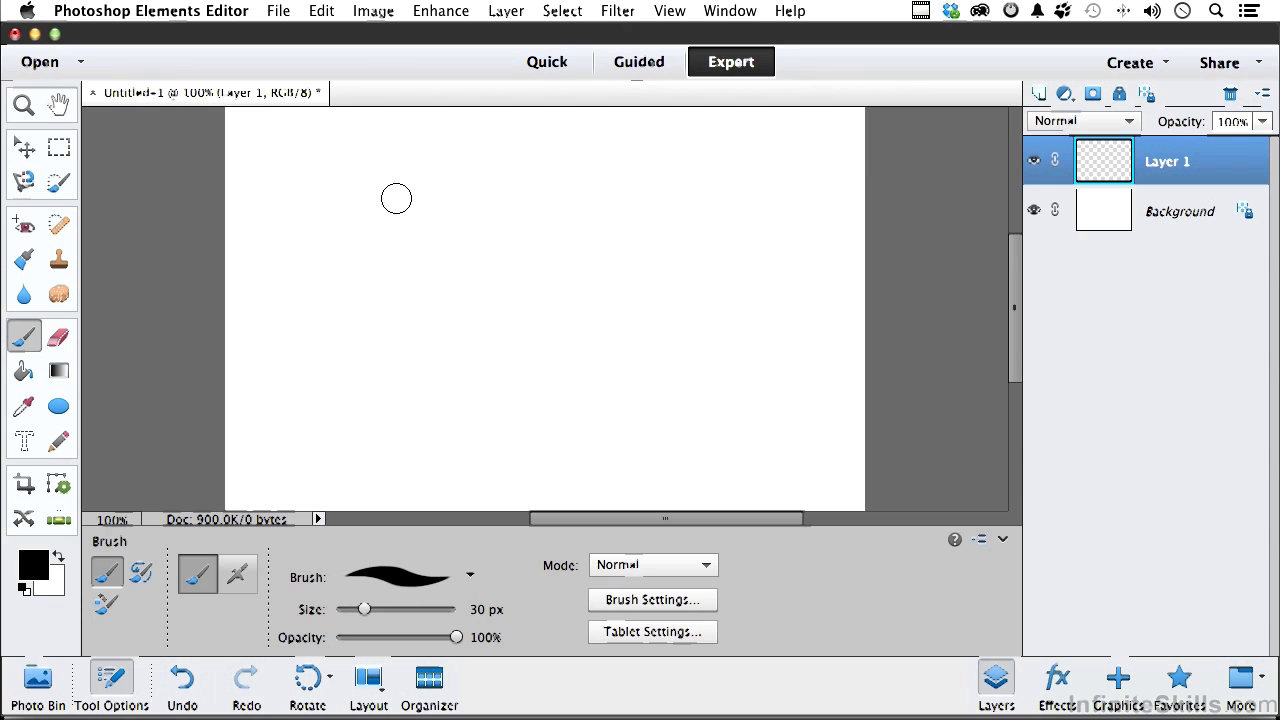
mouse_move(325, 208)
mouse_down()
mouse_move(459, 268)
mouse_move(653, 213)
mouse_move(794, 232)
mouse_up()
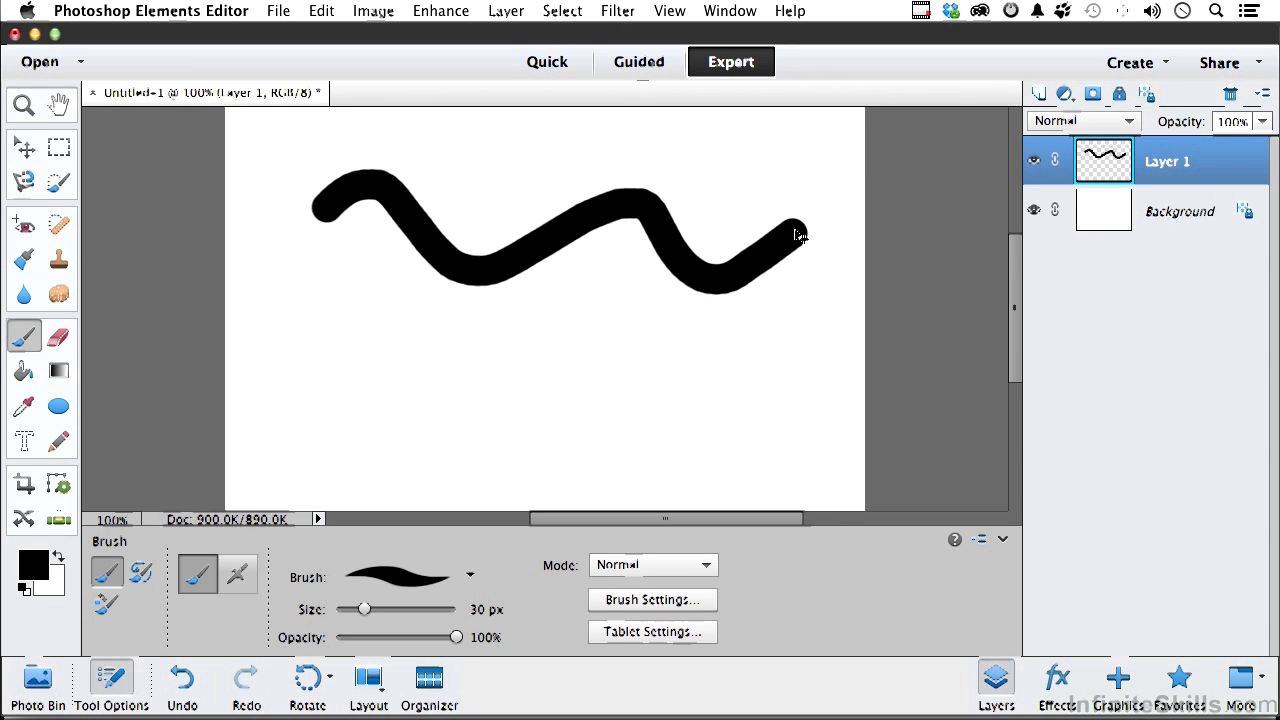
key(super+a)
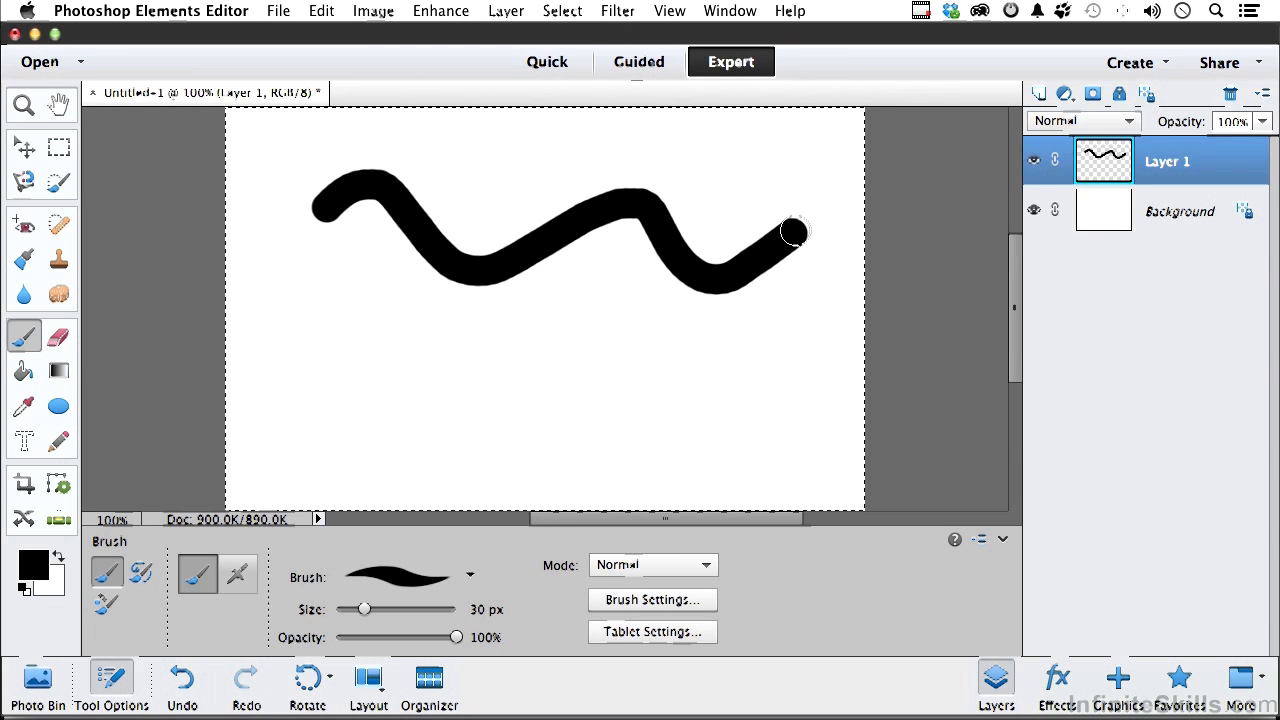
key(Delete)
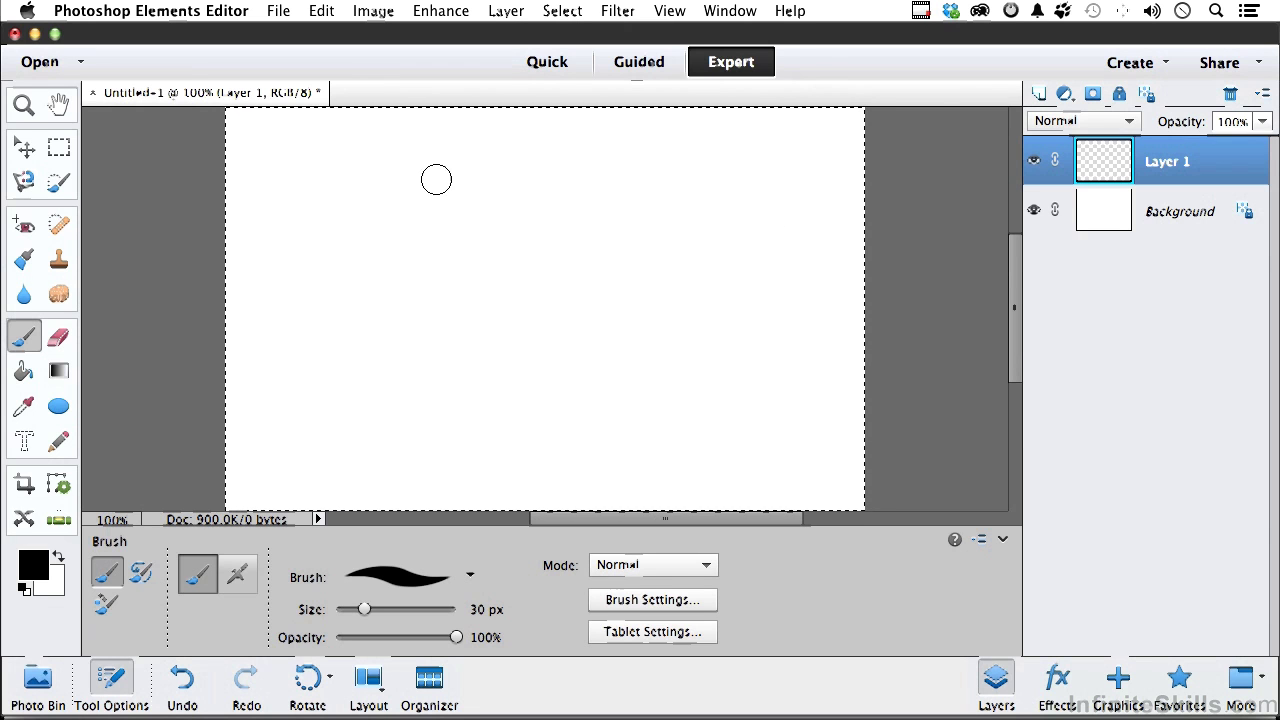
Paint a black straight-line triangle outline from three clicked points, then delete it from Layer 1
click(312, 160)
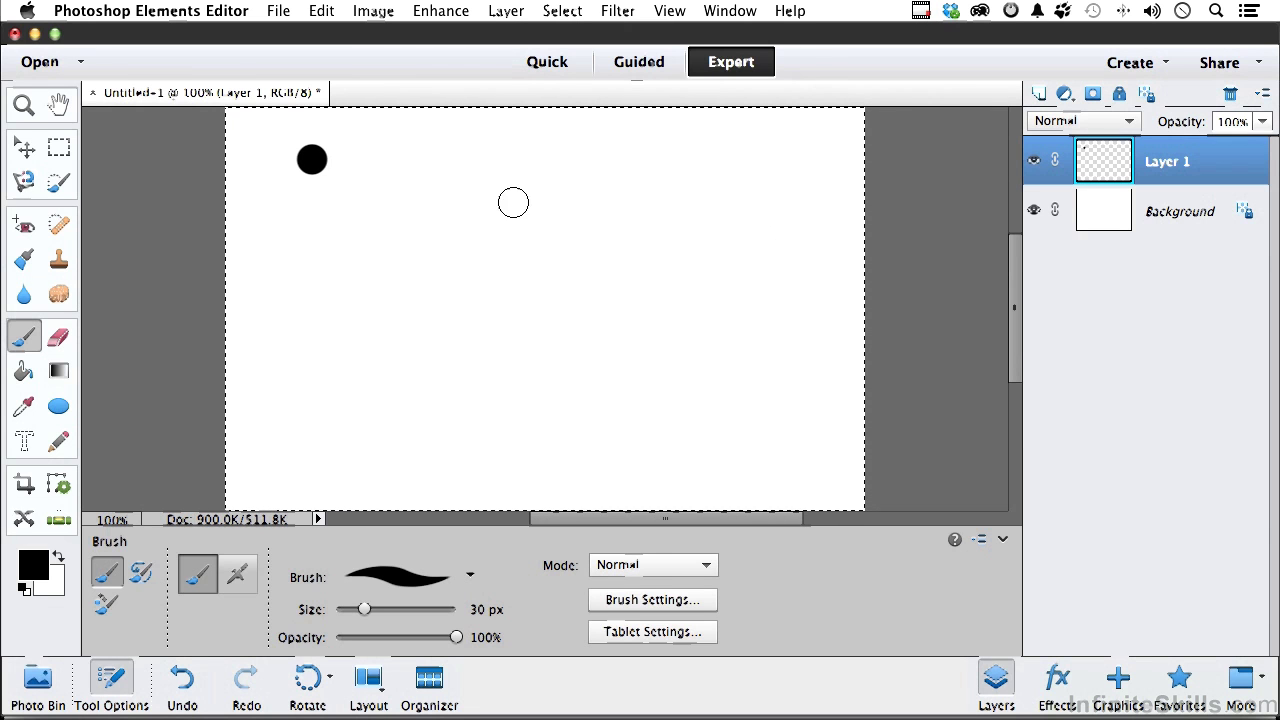
shift+click(760, 249)
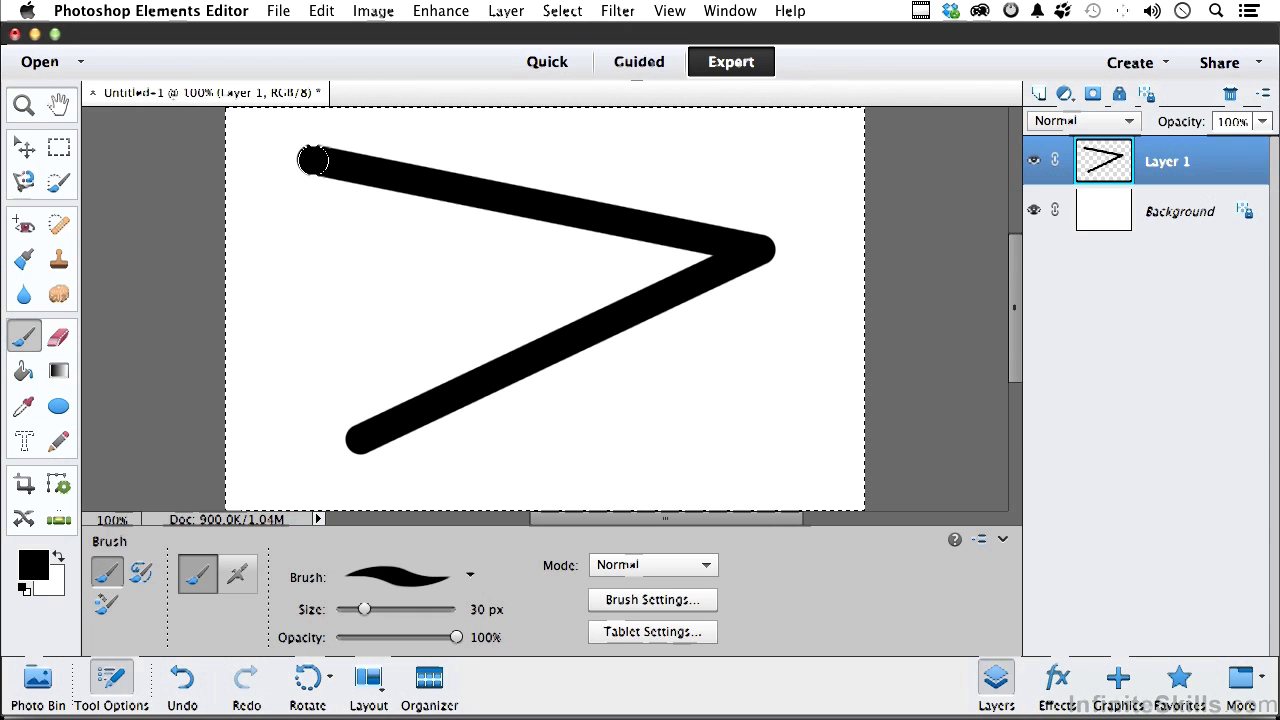
shift+click(313, 161)
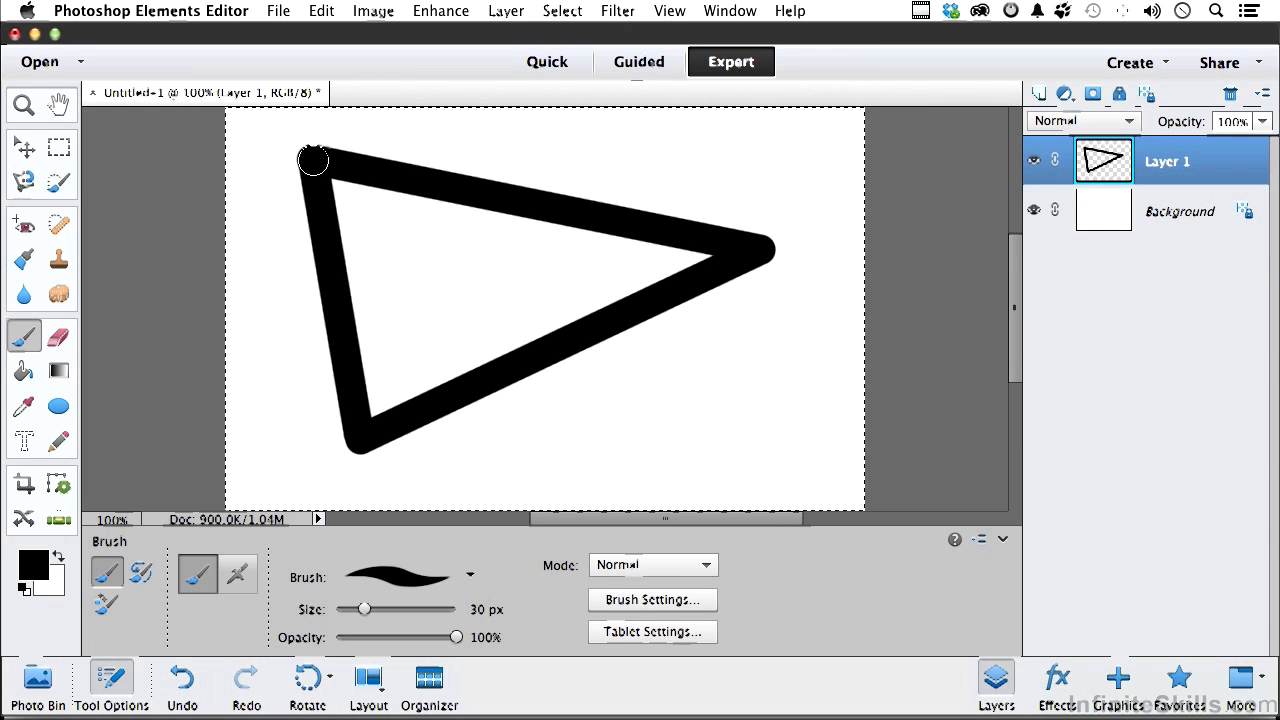
key(Delete)
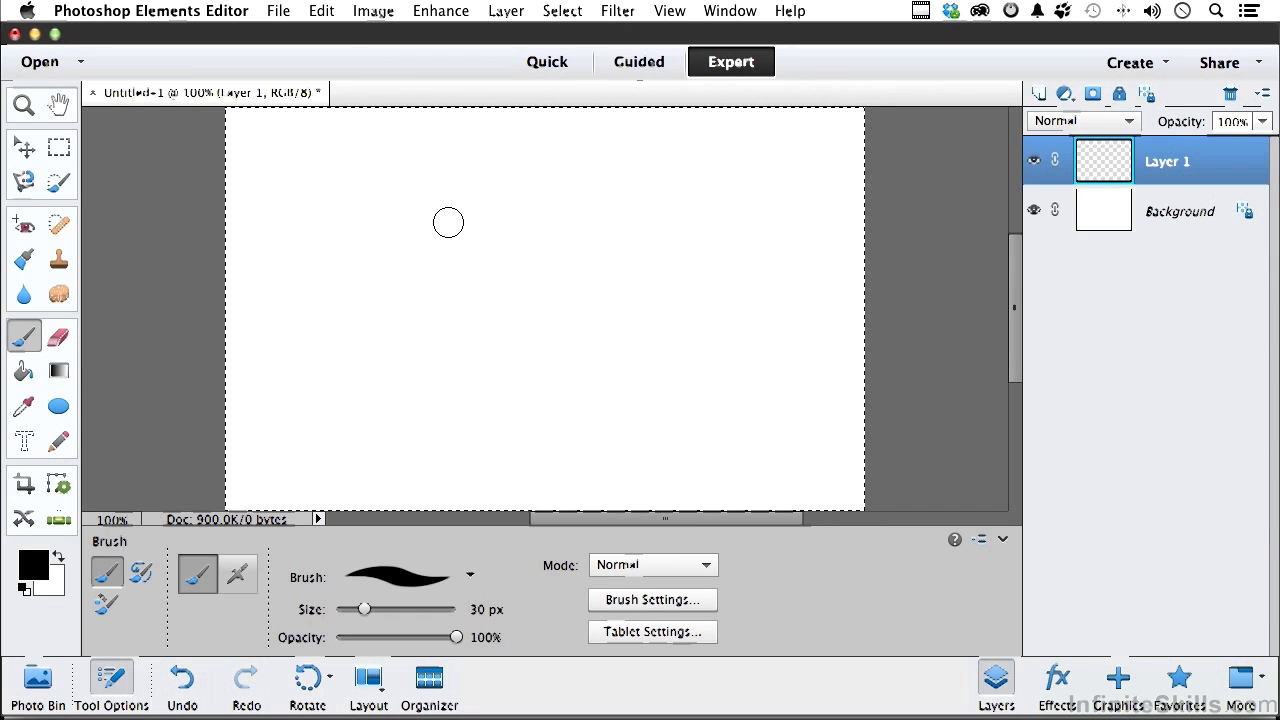
Set the brush to 40 px, paint a test dot and stroke, then clear Layer 1
key(bracketright)
key(bracketleft)
key(bracketright)
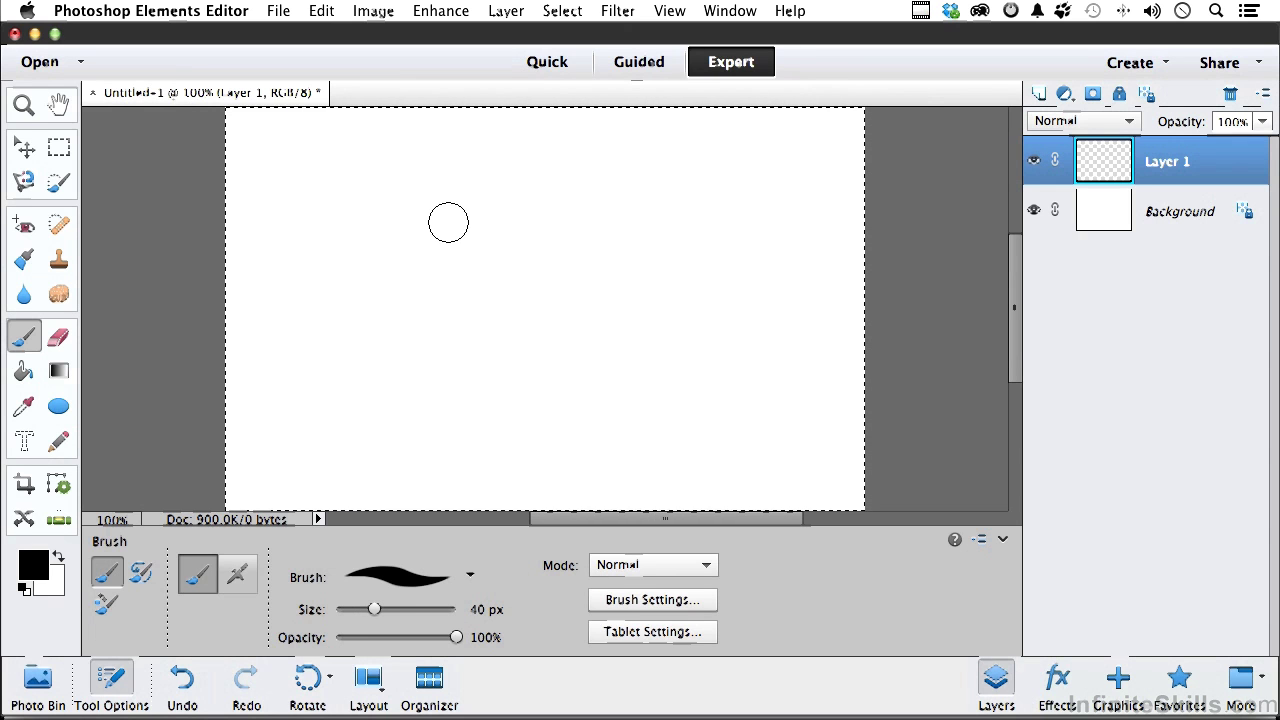
click(410, 215)
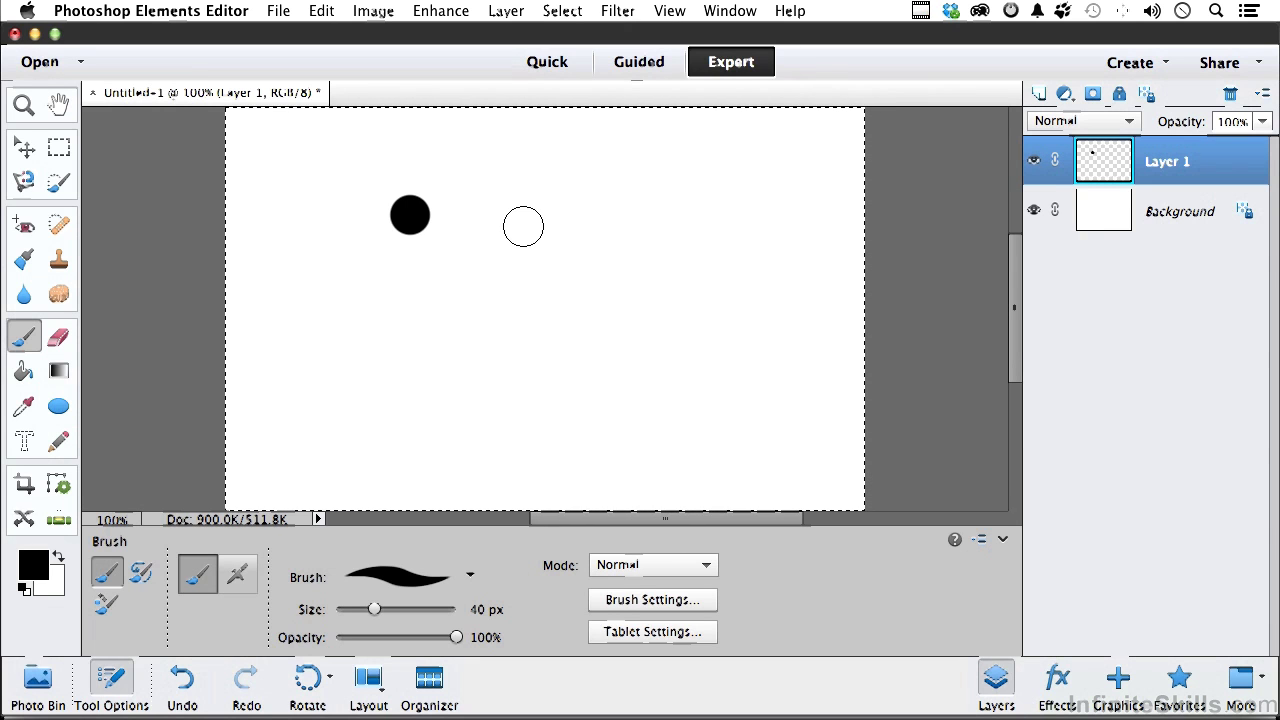
drag(523, 226, 632, 196)
drag(705, 238, 708, 239)
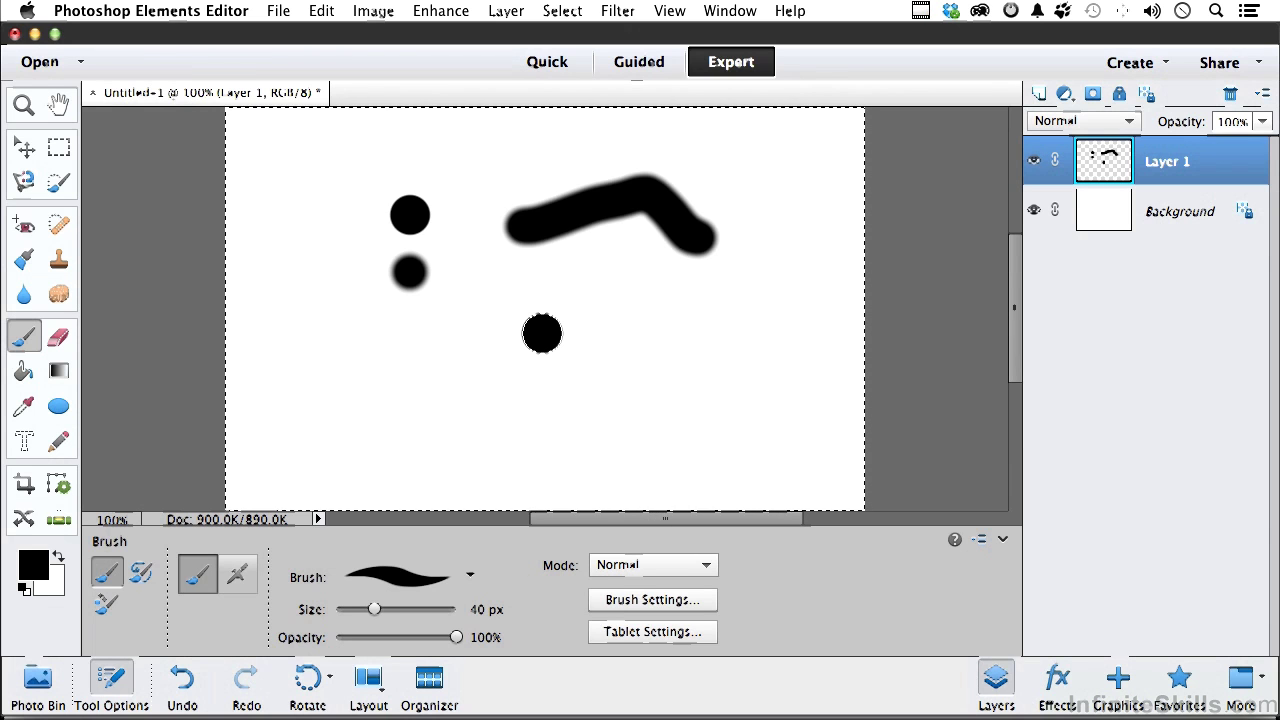
key(Delete)
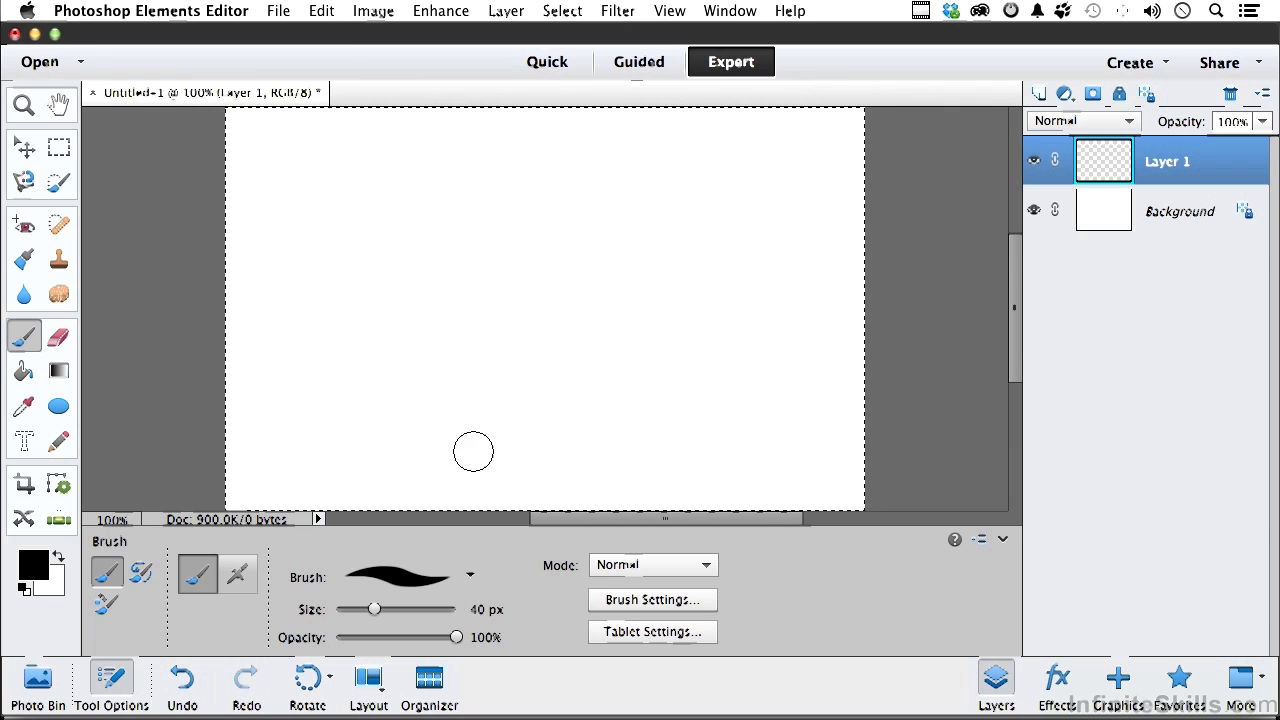
Choose the 134 px Grass preset from the Default Brushes library
click(470, 578)
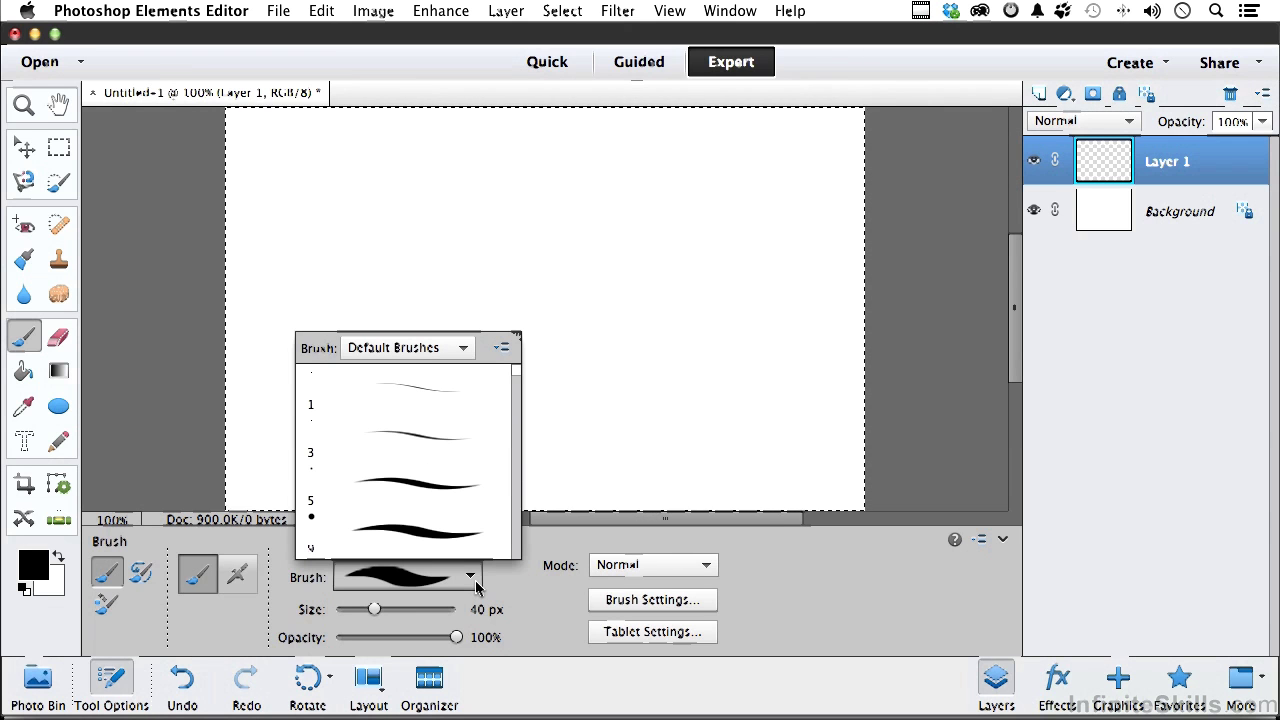
click(405, 348)
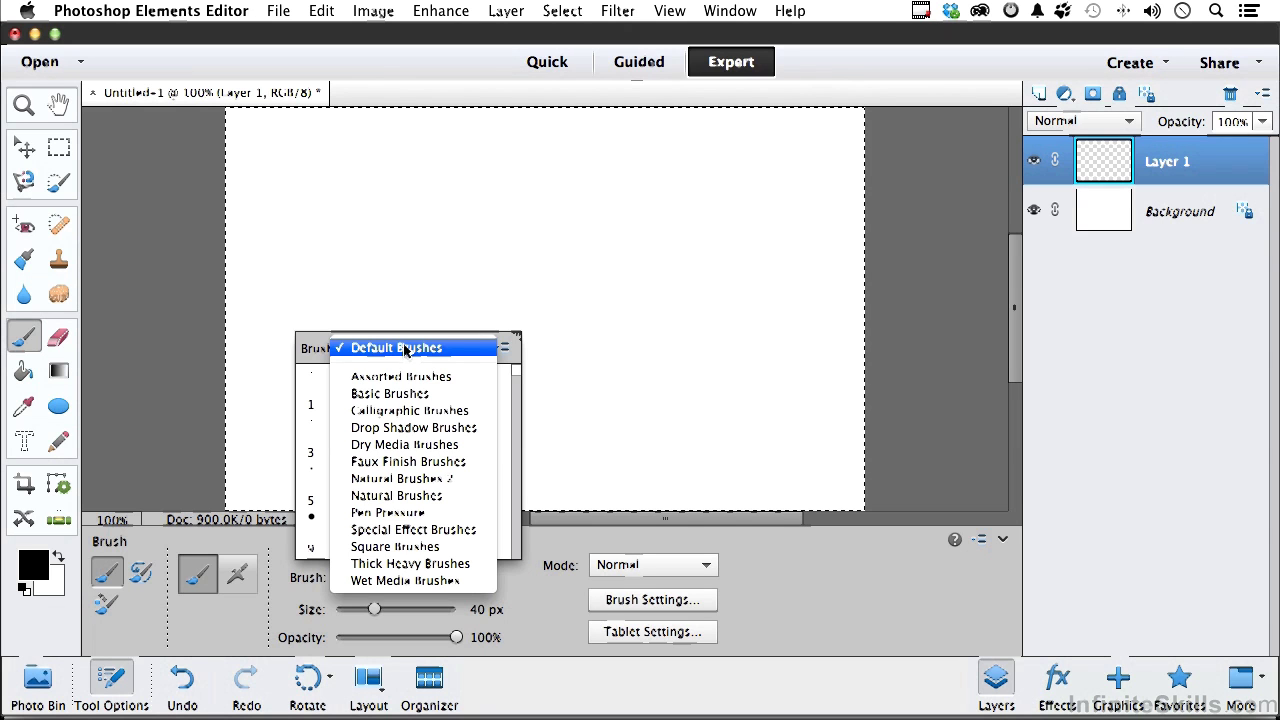
click(309, 437)
scroll(309, 437, down, 8)
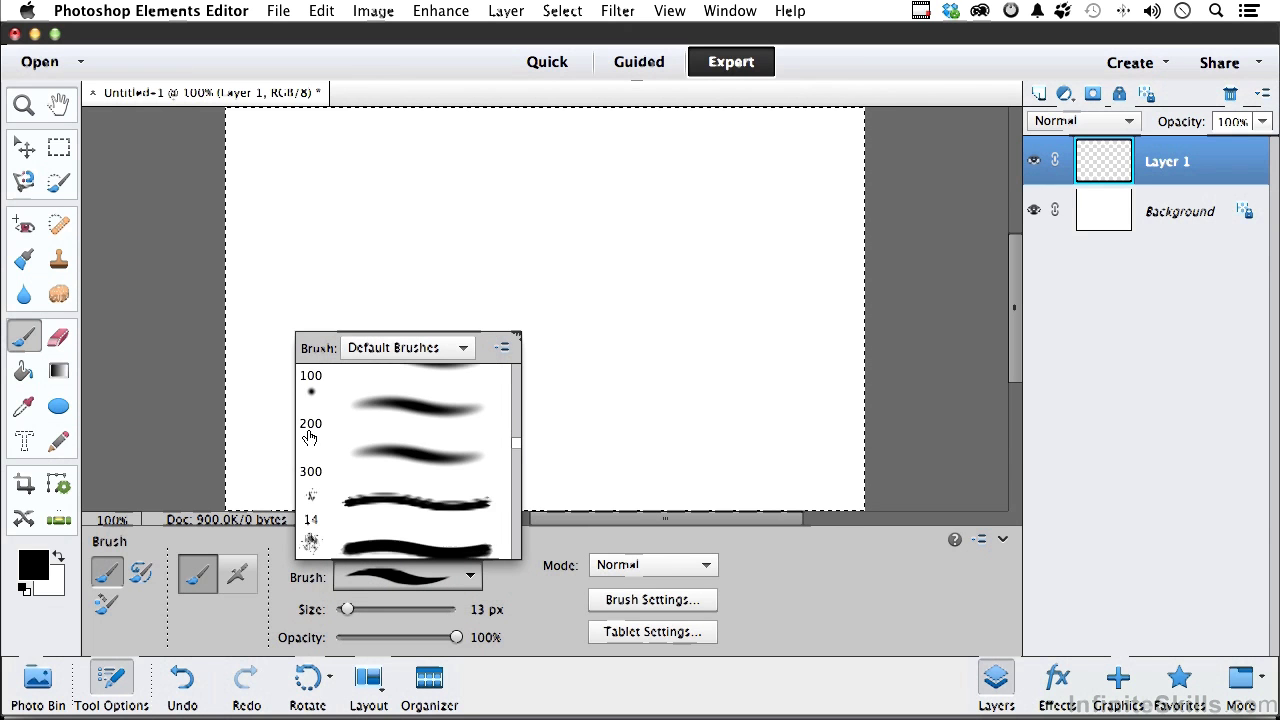
scroll(309, 437, down, 10)
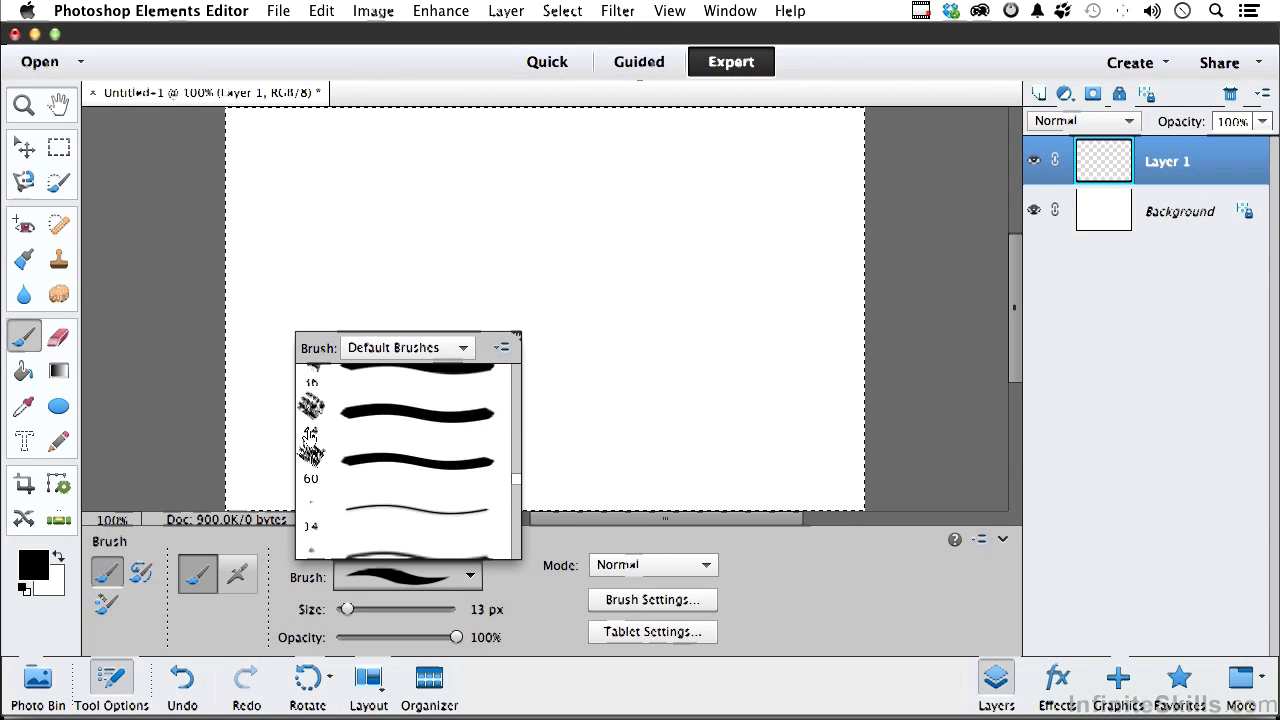
scroll(309, 437, down, 5)
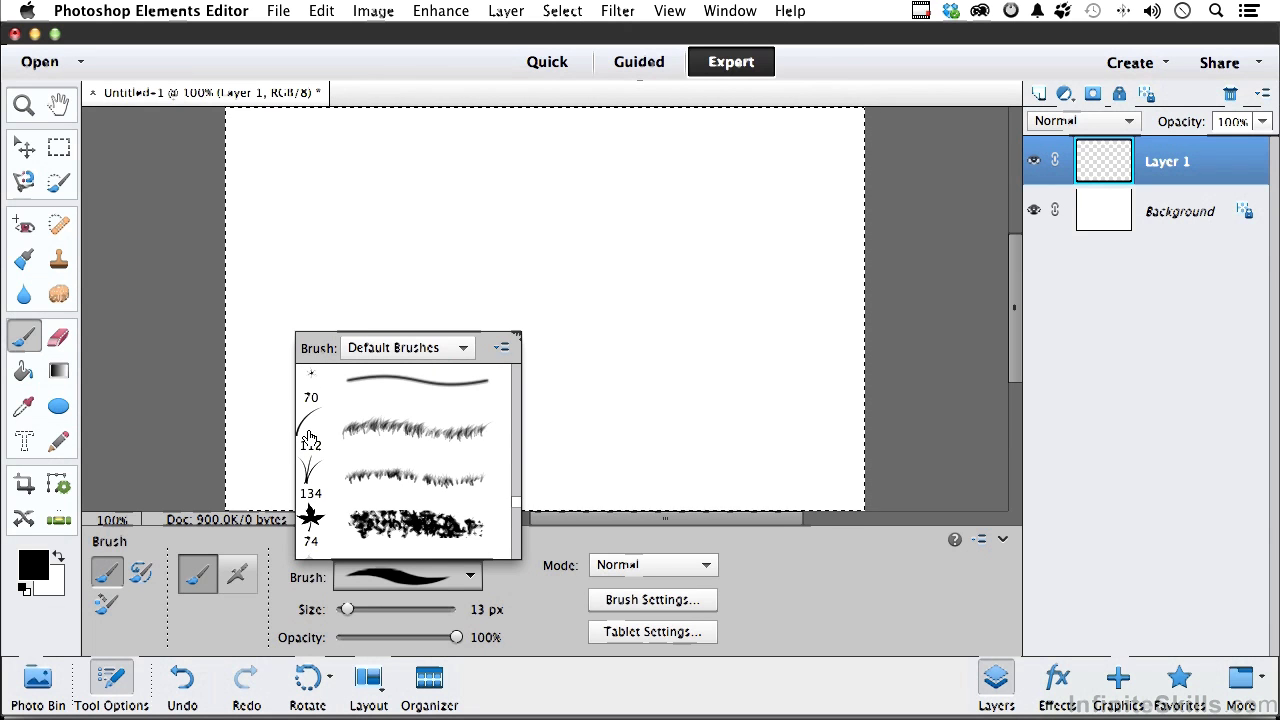
click(311, 478)
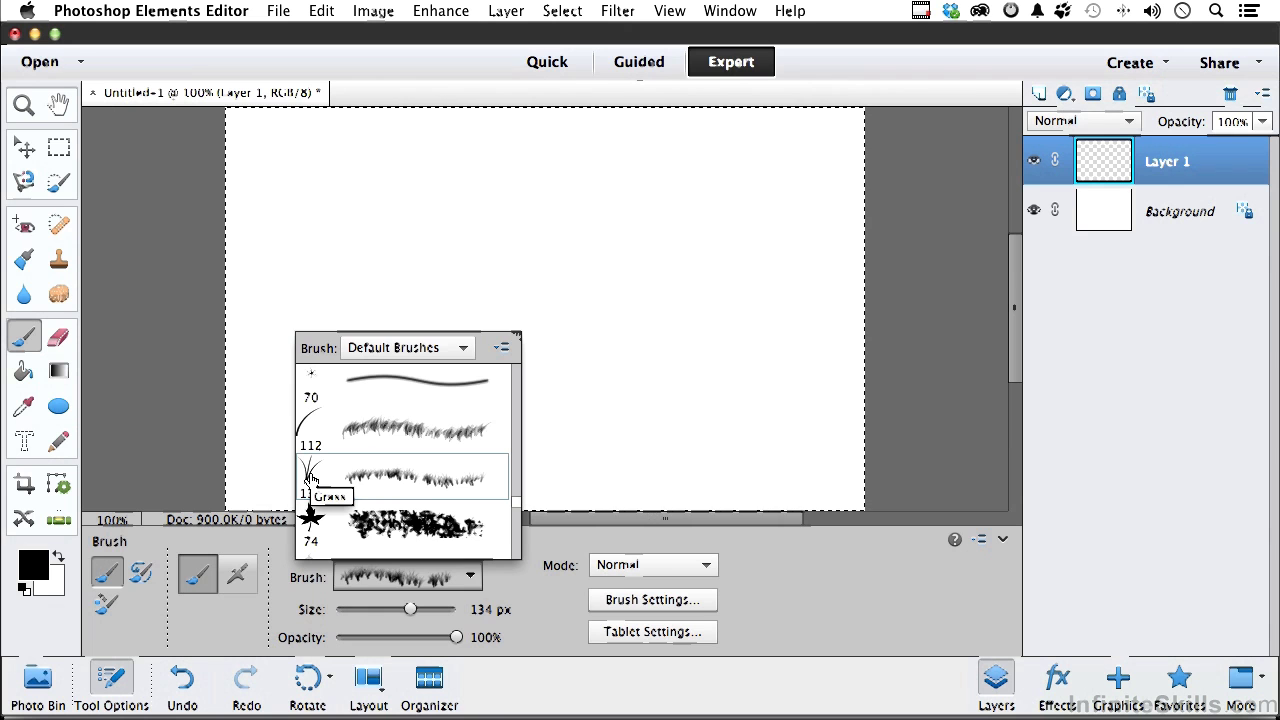
click(795, 280)
Stamp grass tufts across the right, left and middle of the canvas
drag(785, 265, 678, 260)
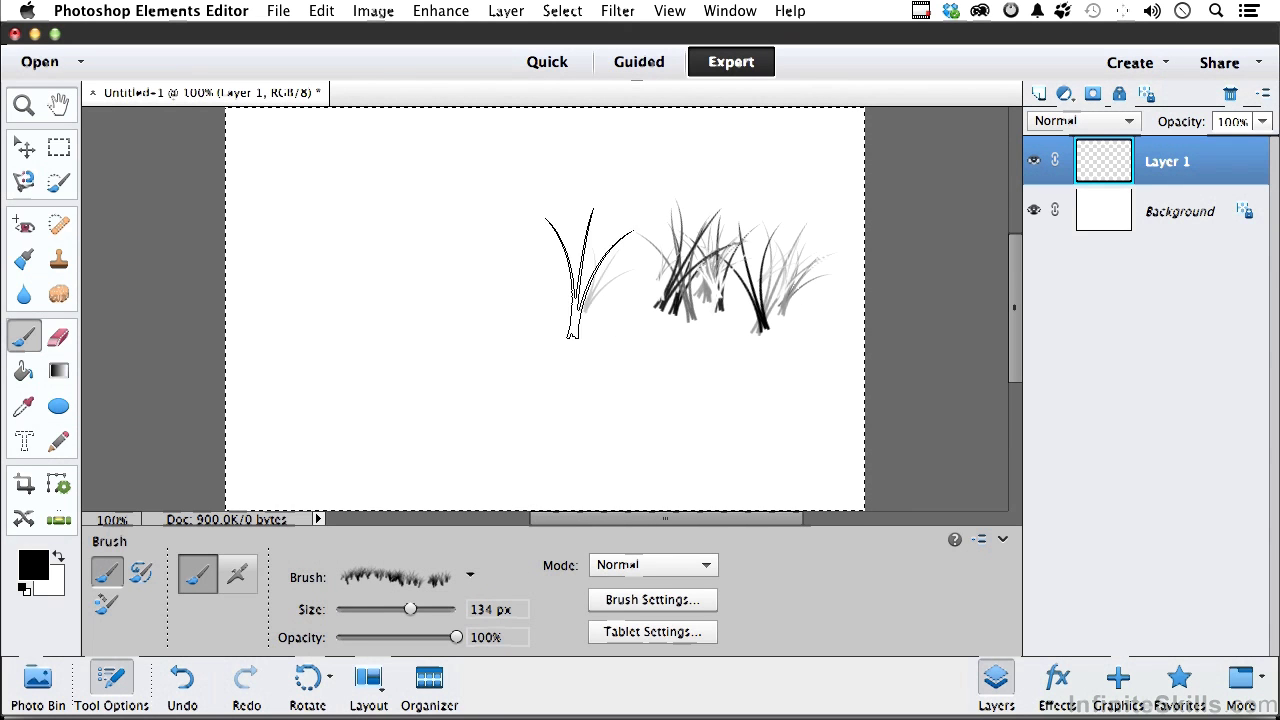
mouse_move(589, 274)
mouse_down()
mouse_move(356, 301)
mouse_move(325, 327)
mouse_move(334, 362)
mouse_up()
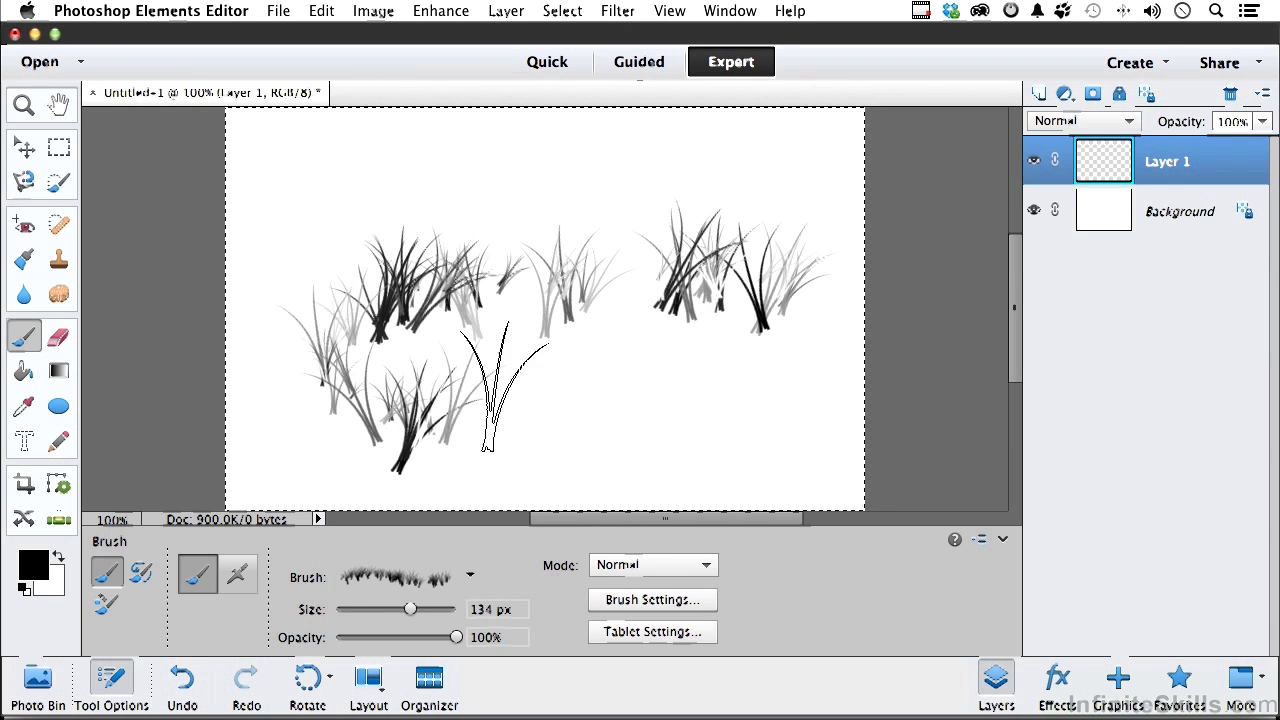
mouse_move(540, 382)
mouse_down()
mouse_move(656, 360)
mouse_move(743, 368)
mouse_up()
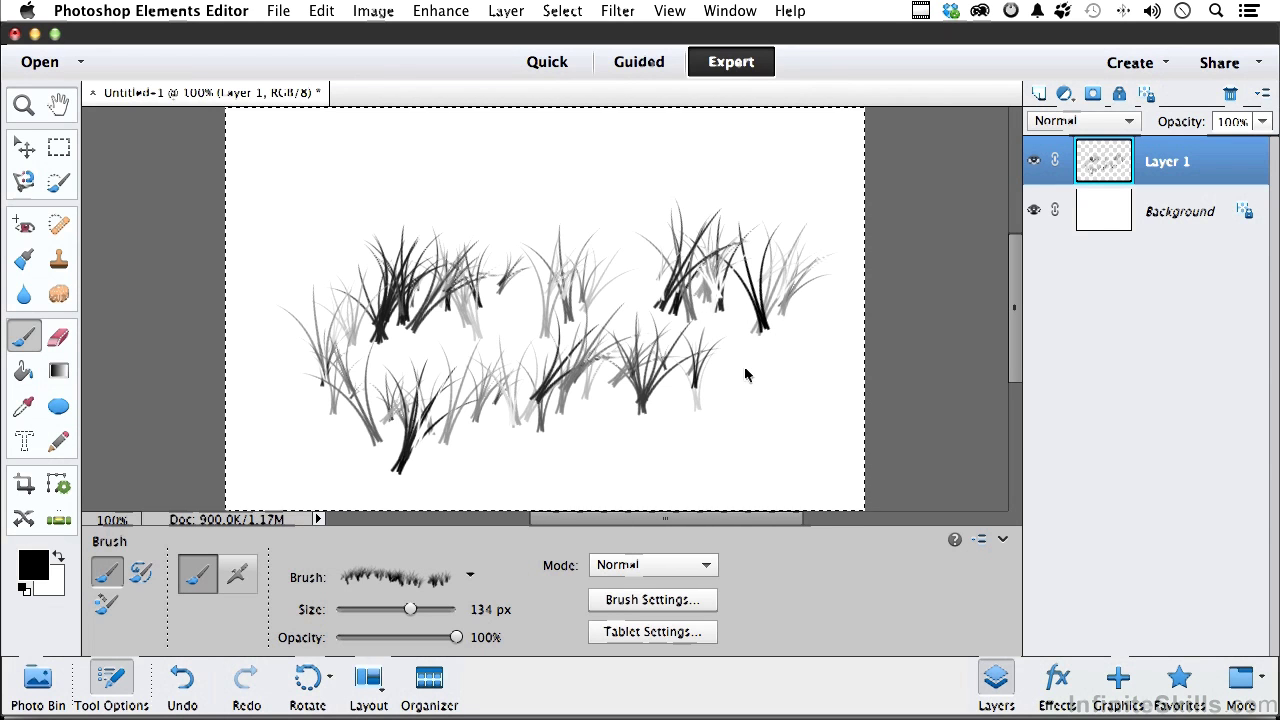
Clear the grass, switch to the 21 px round tip, undo a test stroke, and keep Normal mode
key(Delete)
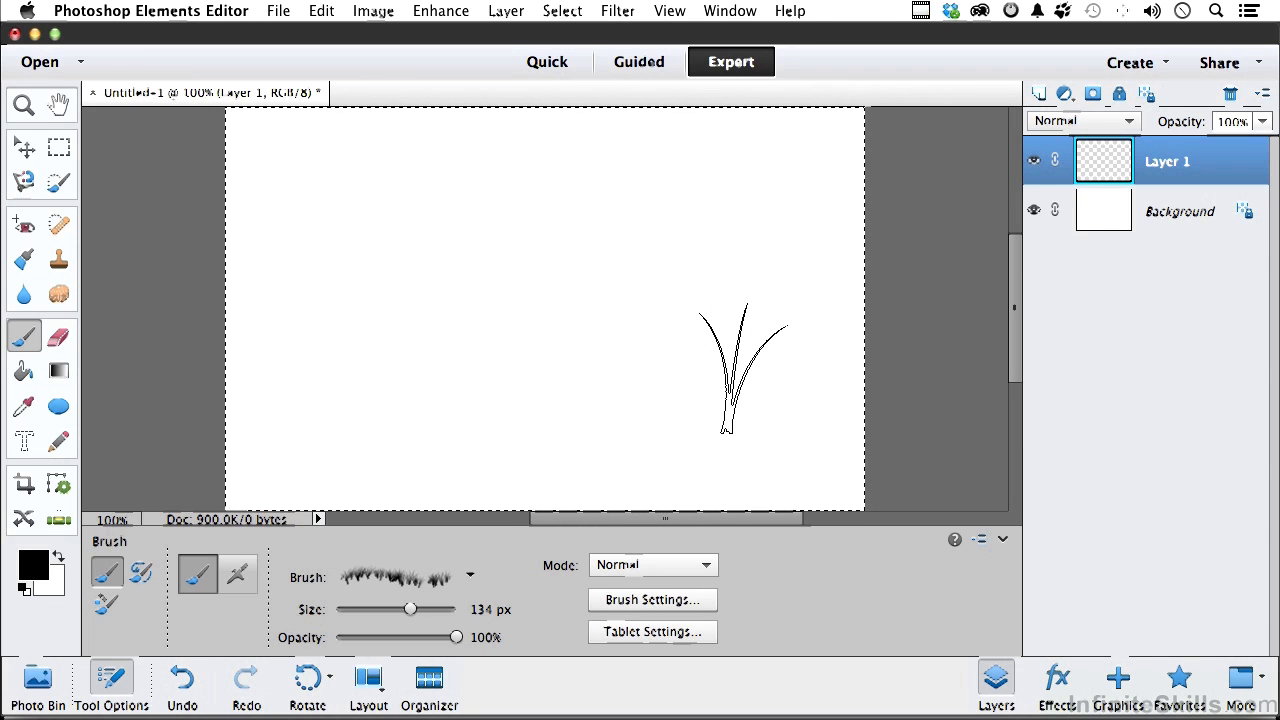
click(405, 578)
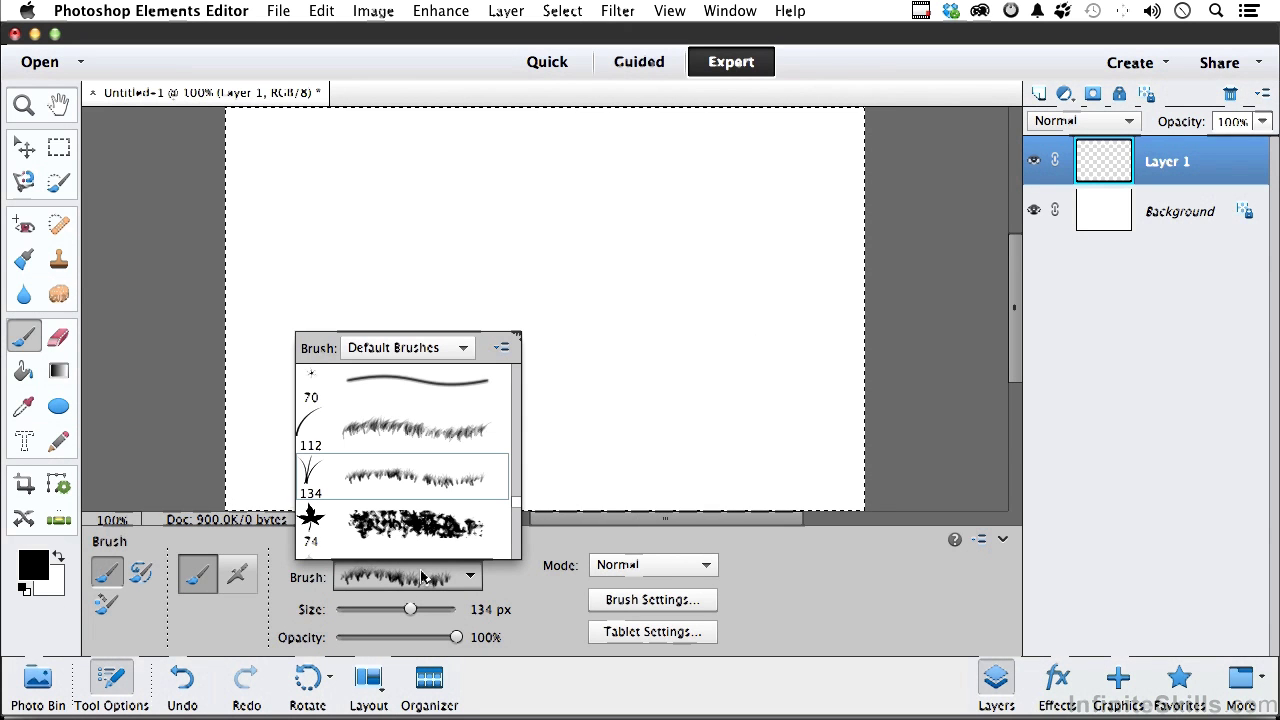
scroll(426, 518, up, 5)
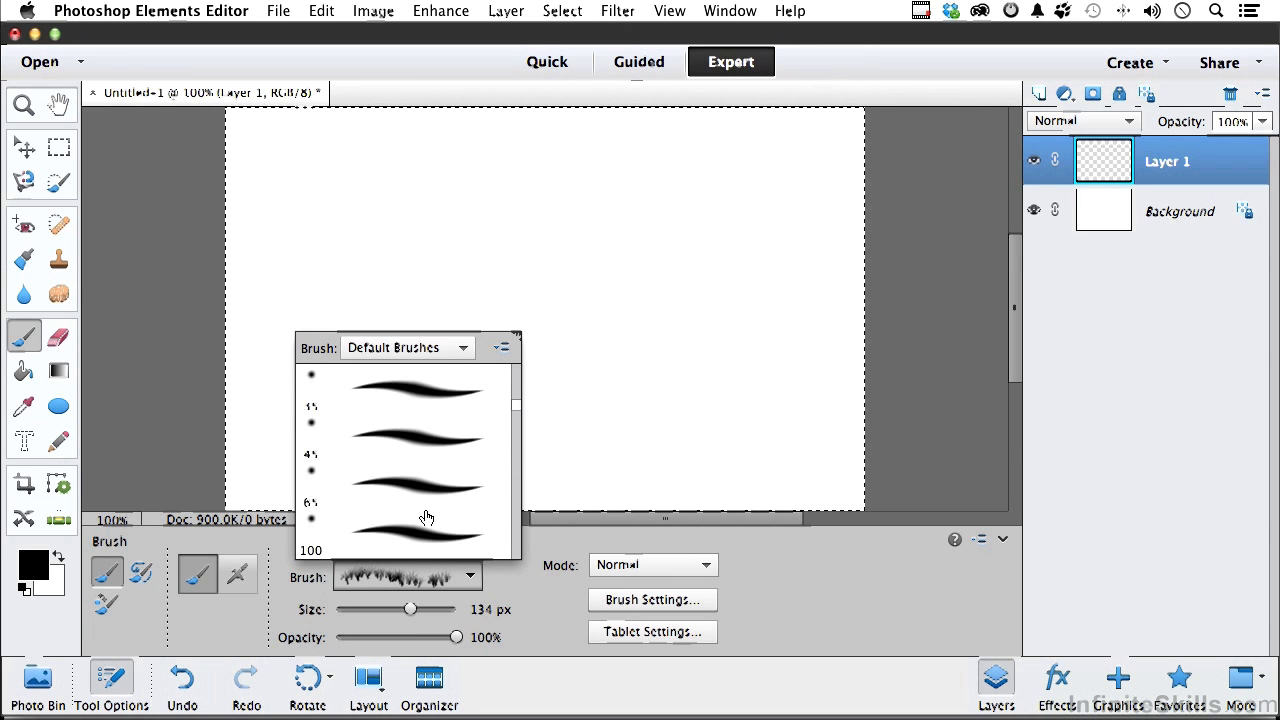
scroll(426, 518, up, 3)
click(418, 466)
click(388, 193)
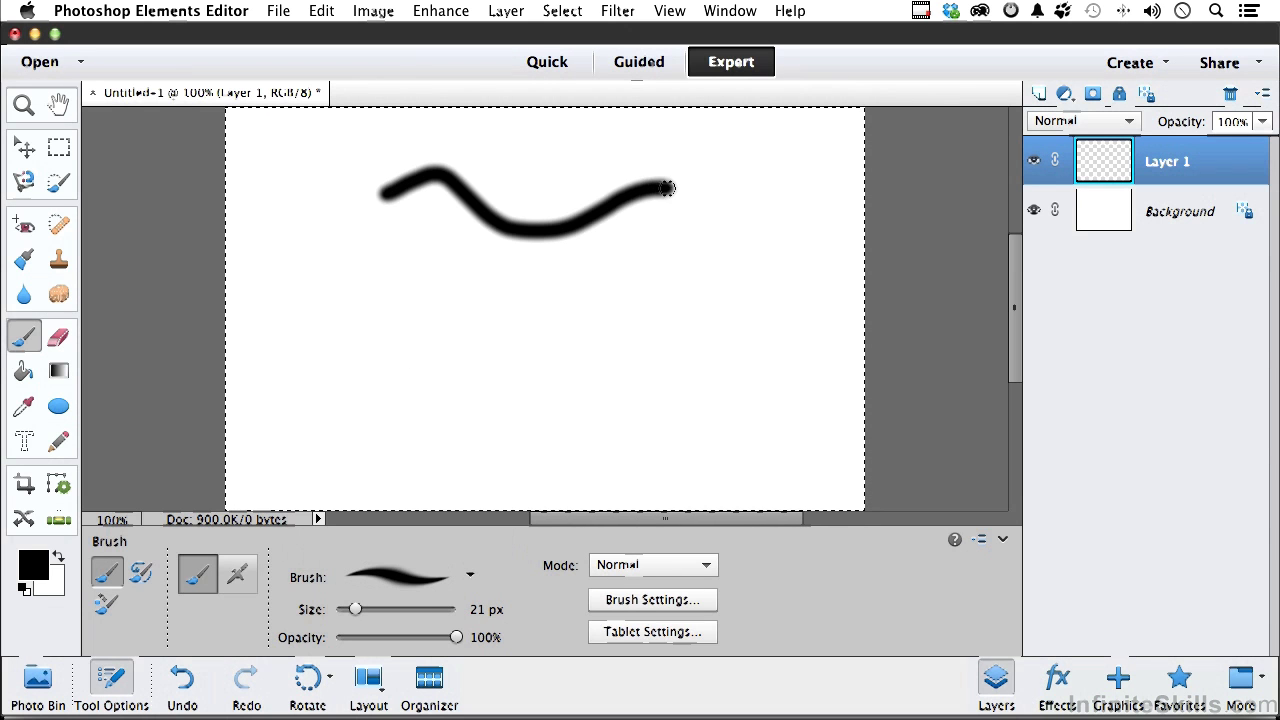
key(super+z)
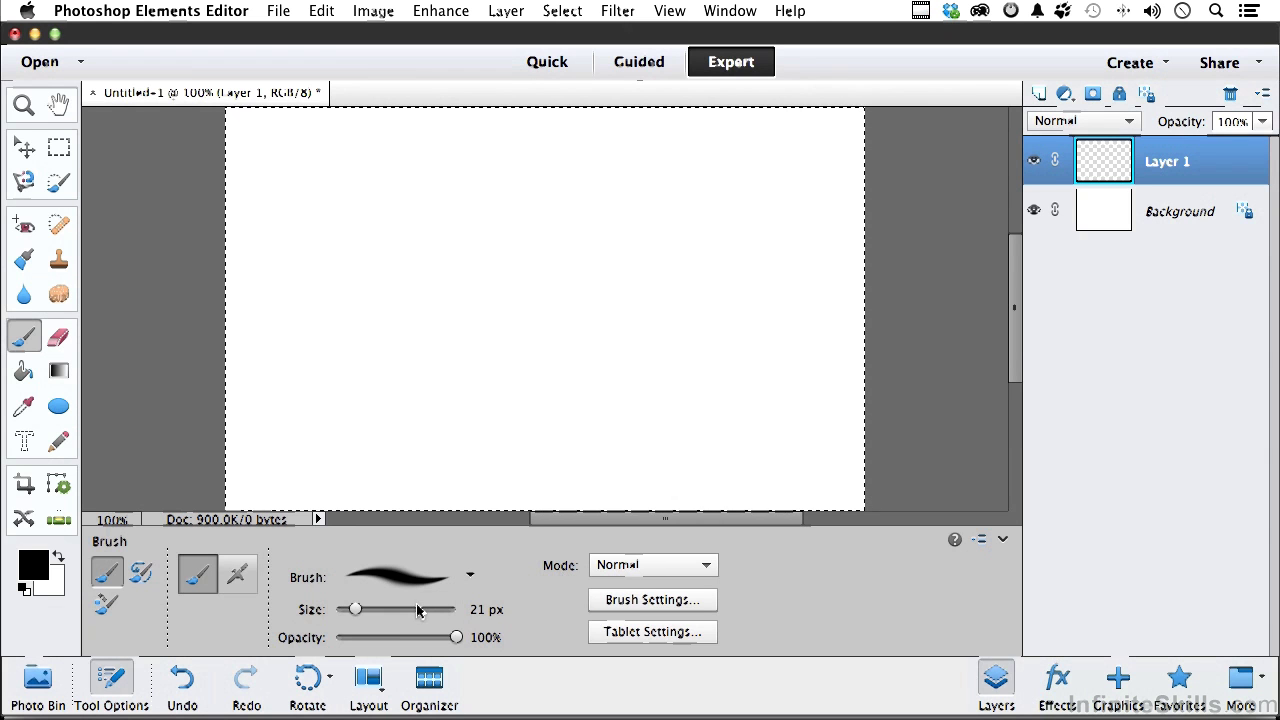
click(645, 566)
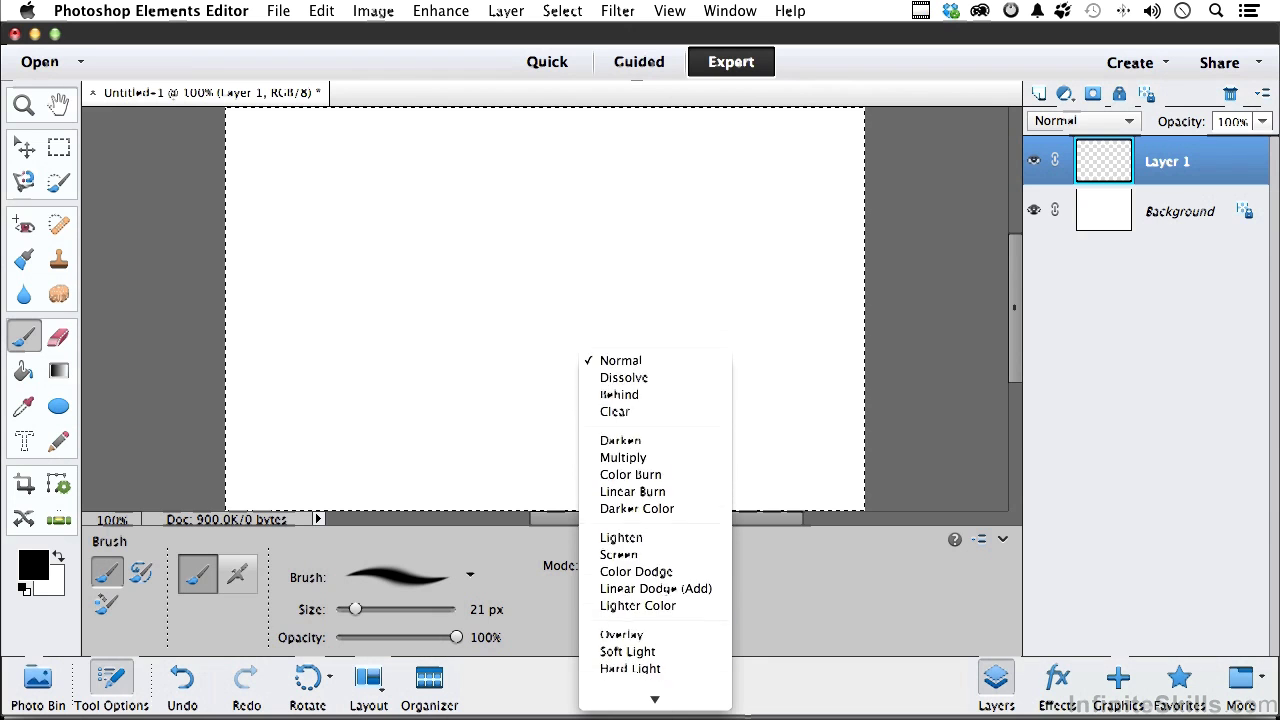
click(472, 545)
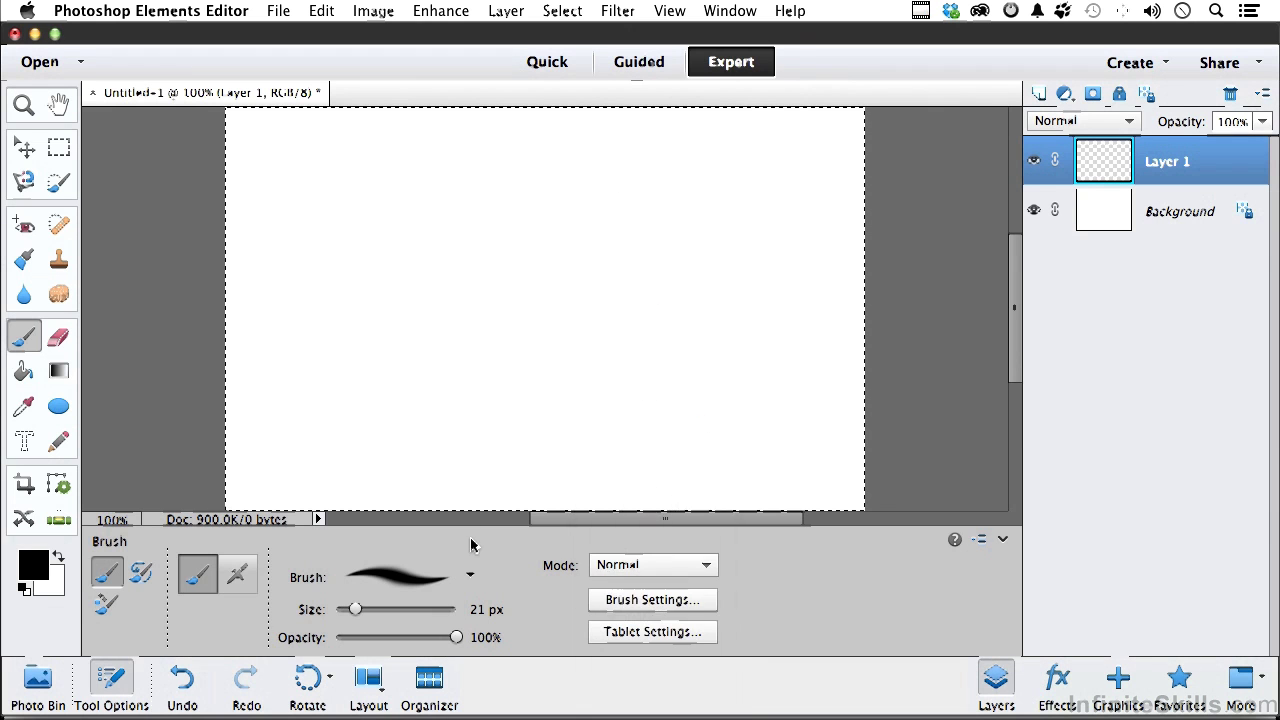
click(645, 601)
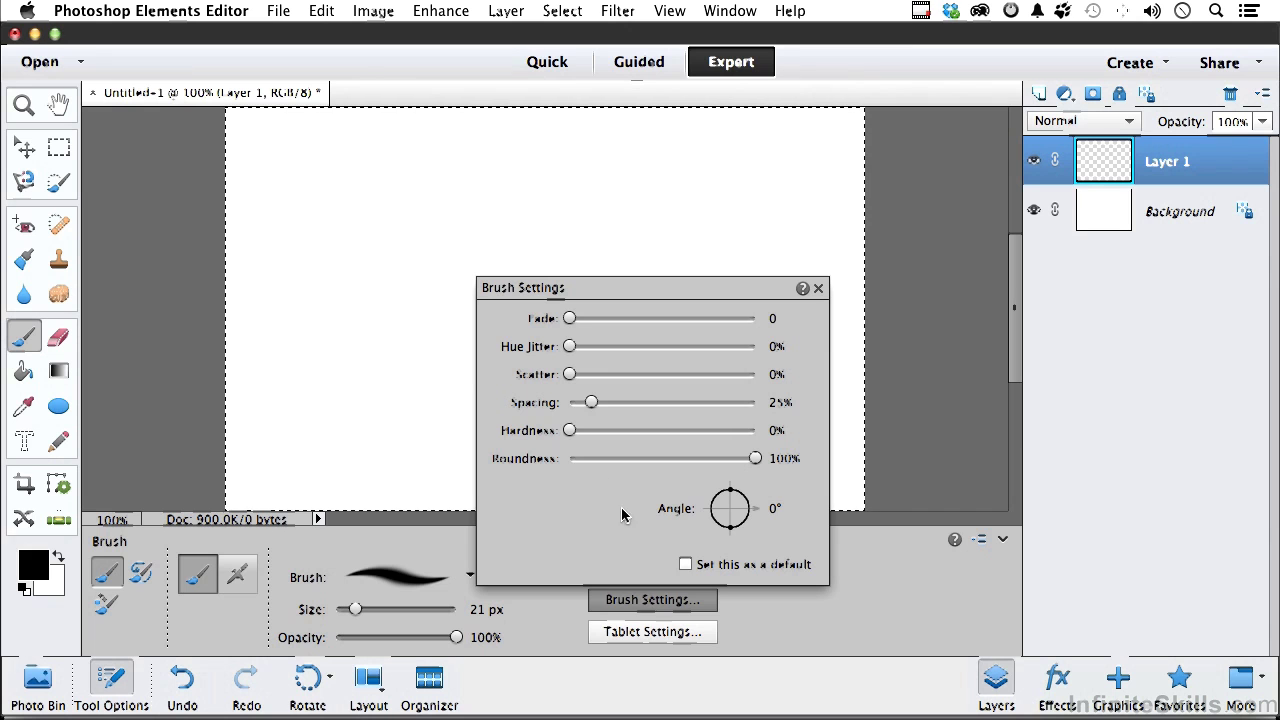
drag(331, 168, 727, 180)
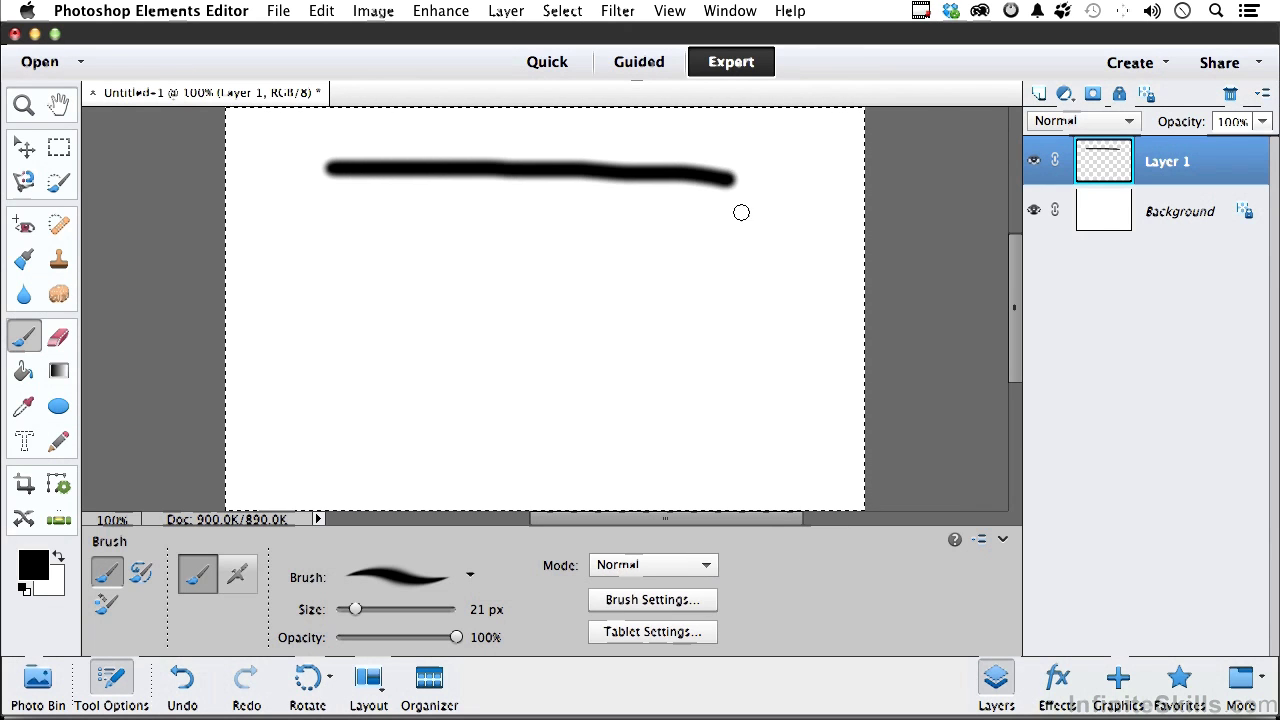
click(697, 600)
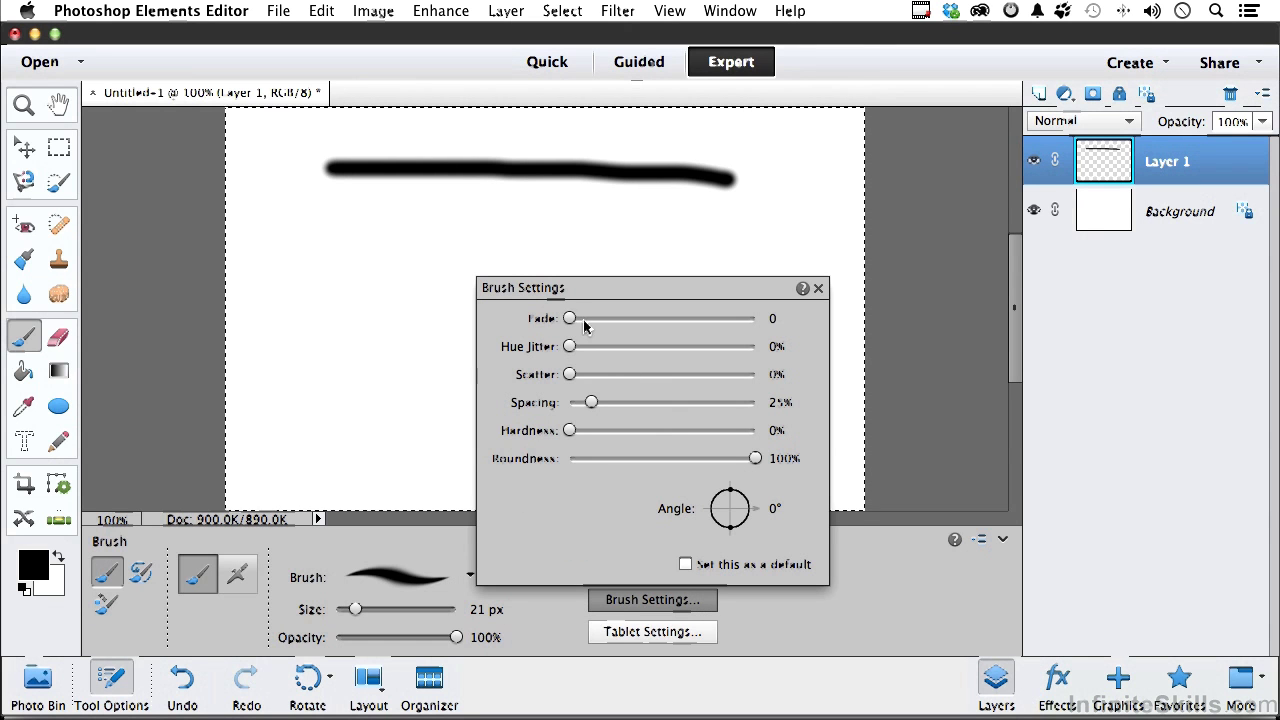
drag(573, 324, 606, 324)
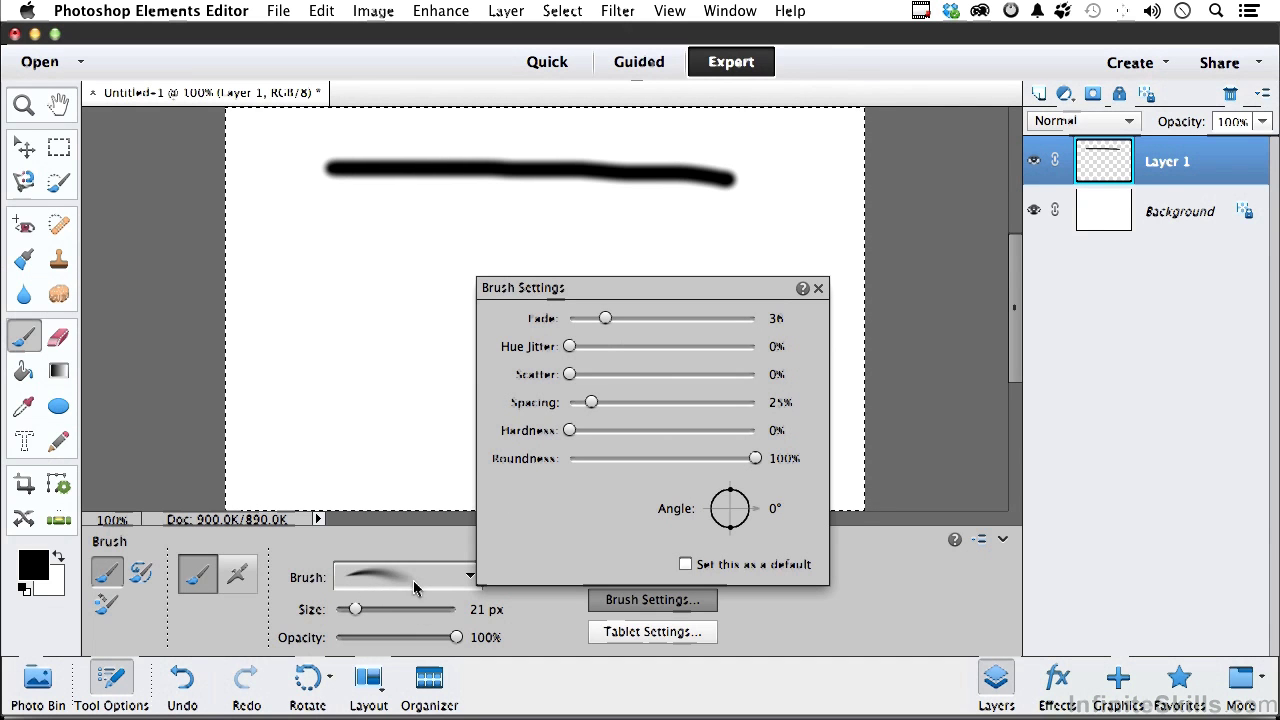
drag(369, 241, 661, 235)
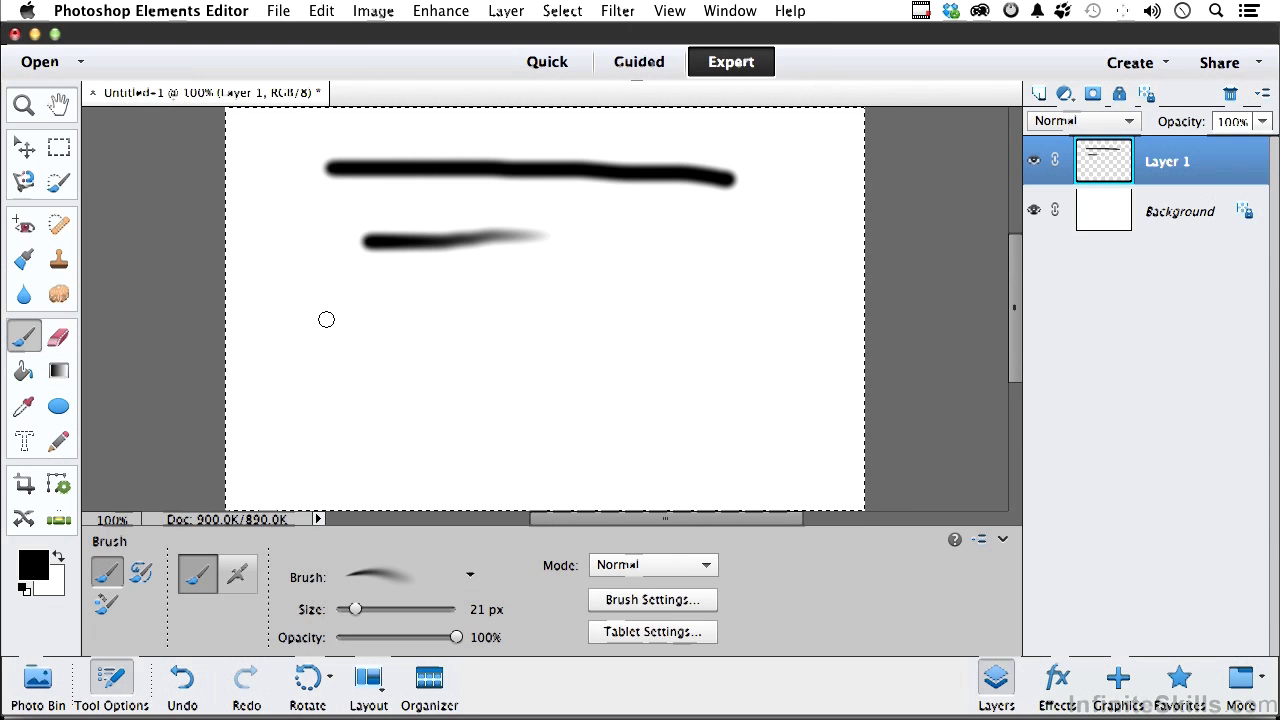
drag(323, 317, 547, 317)
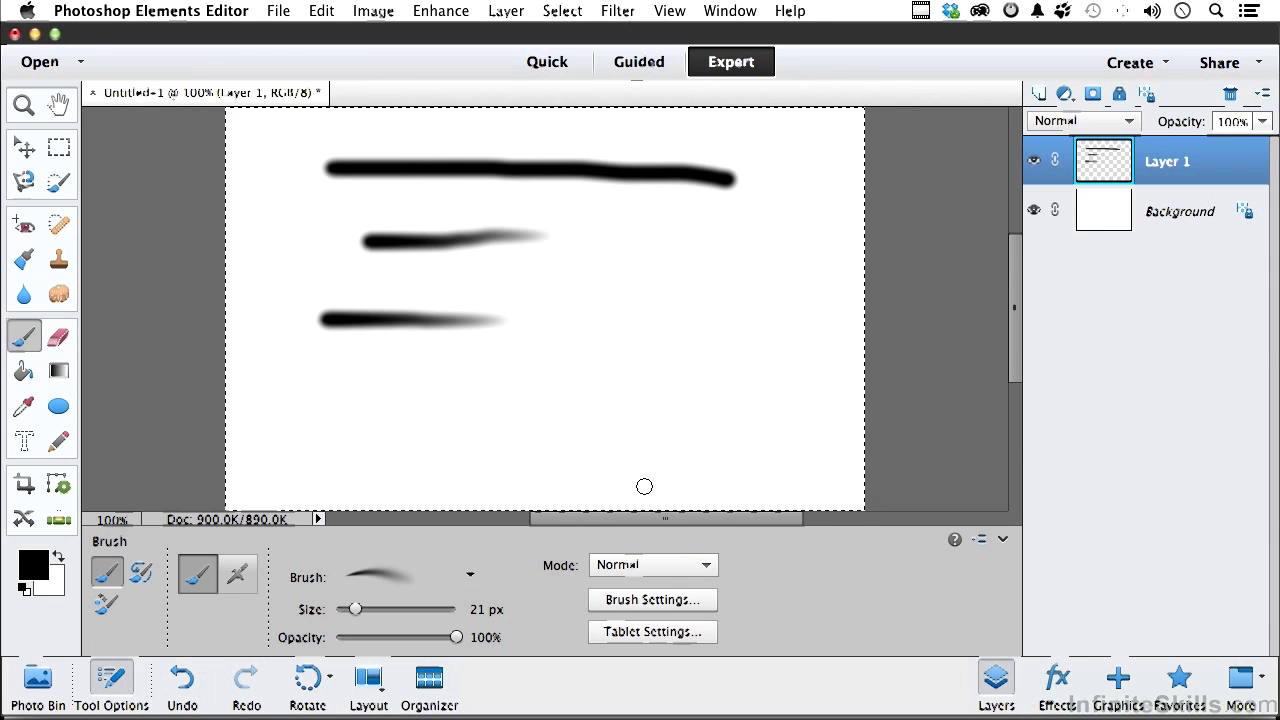
key(BackSpace)
click(652, 600)
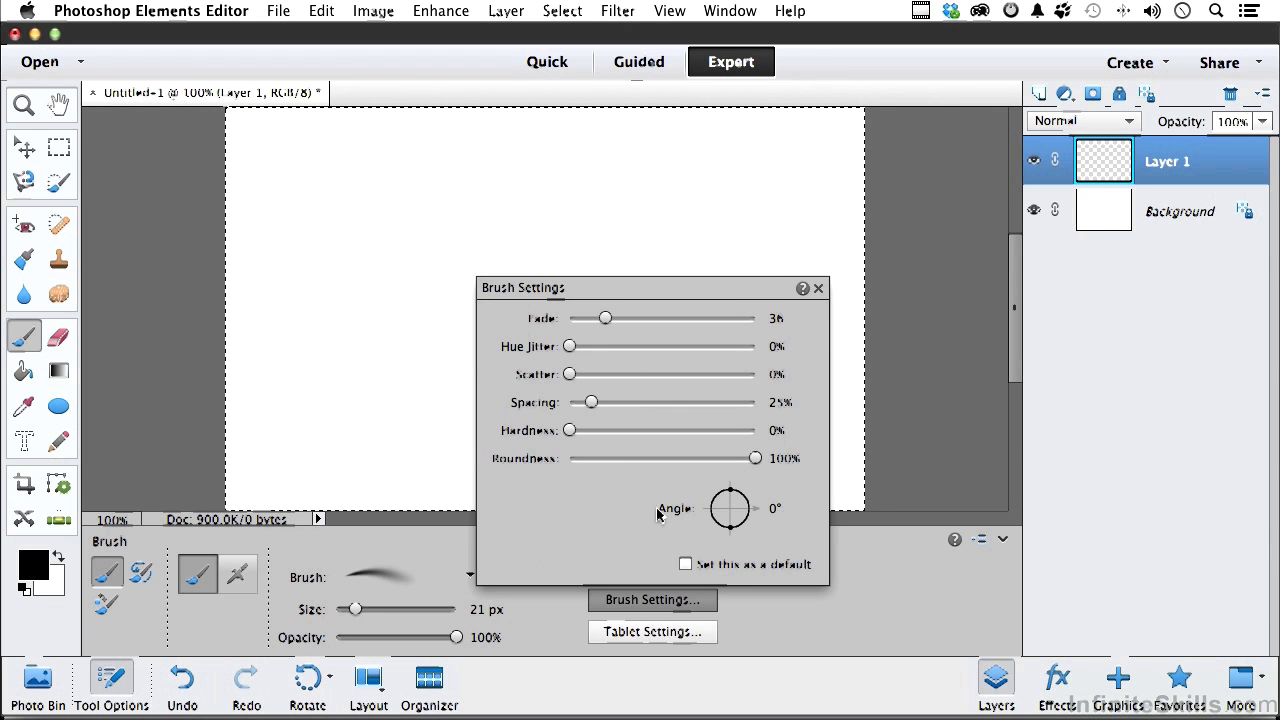
drag(603, 318, 544, 320)
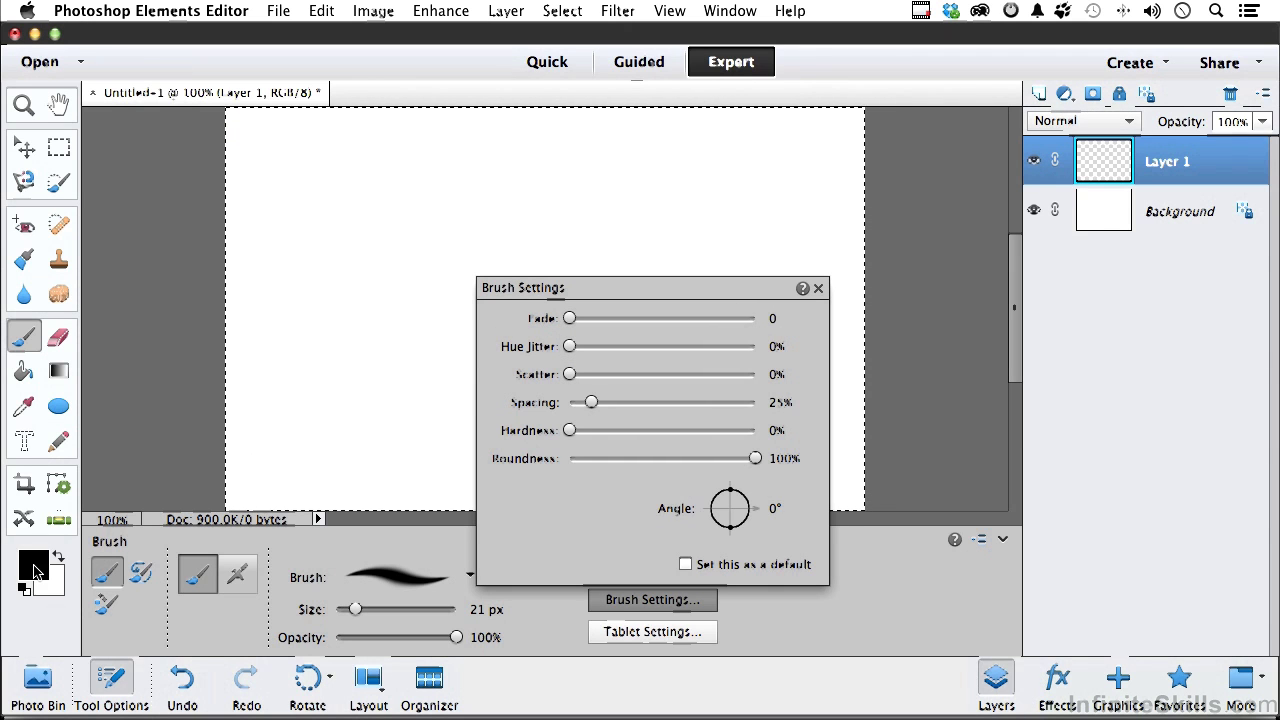
Set the foreground colour to bright red and the background colour to saturated blue
click(33, 568)
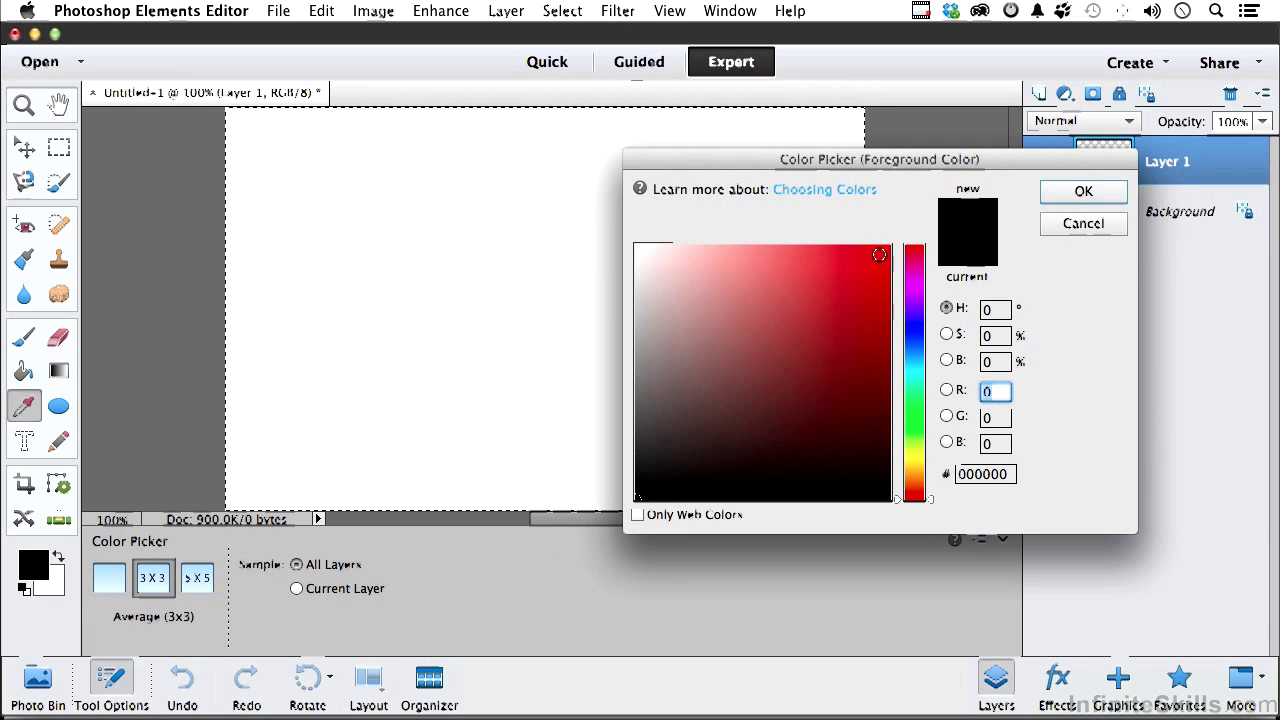
click(881, 248)
click(1080, 192)
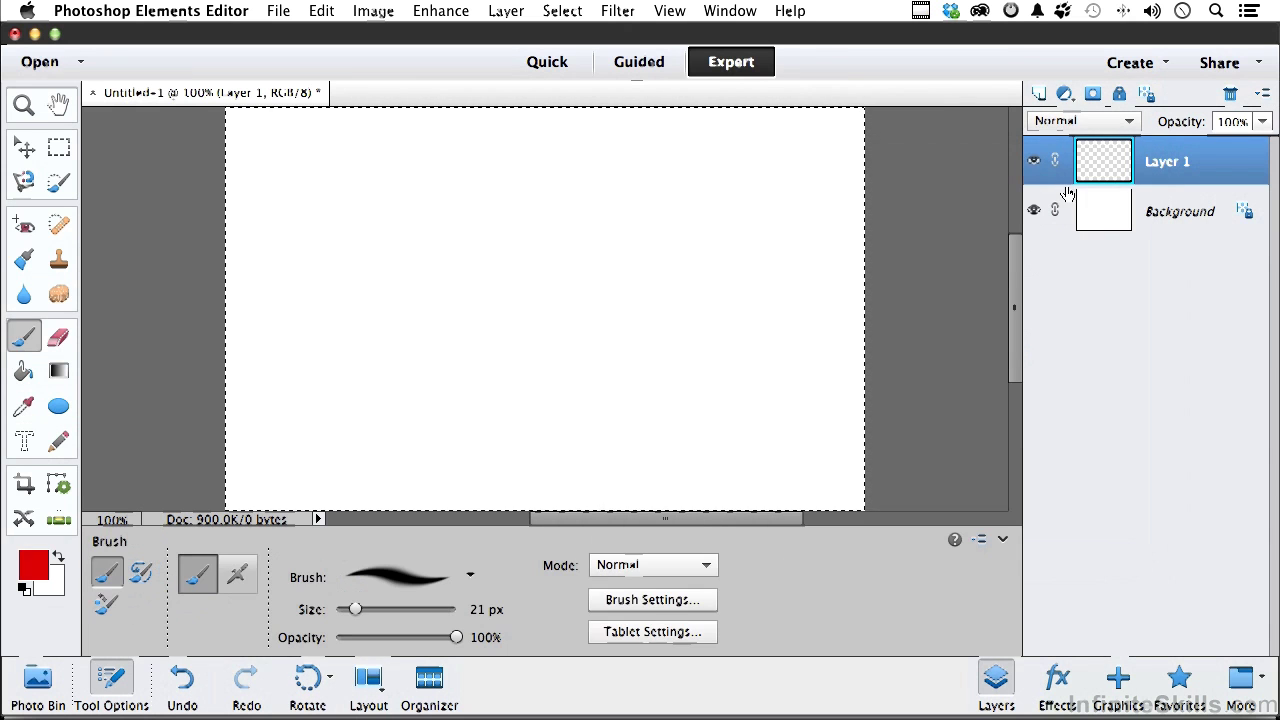
click(53, 585)
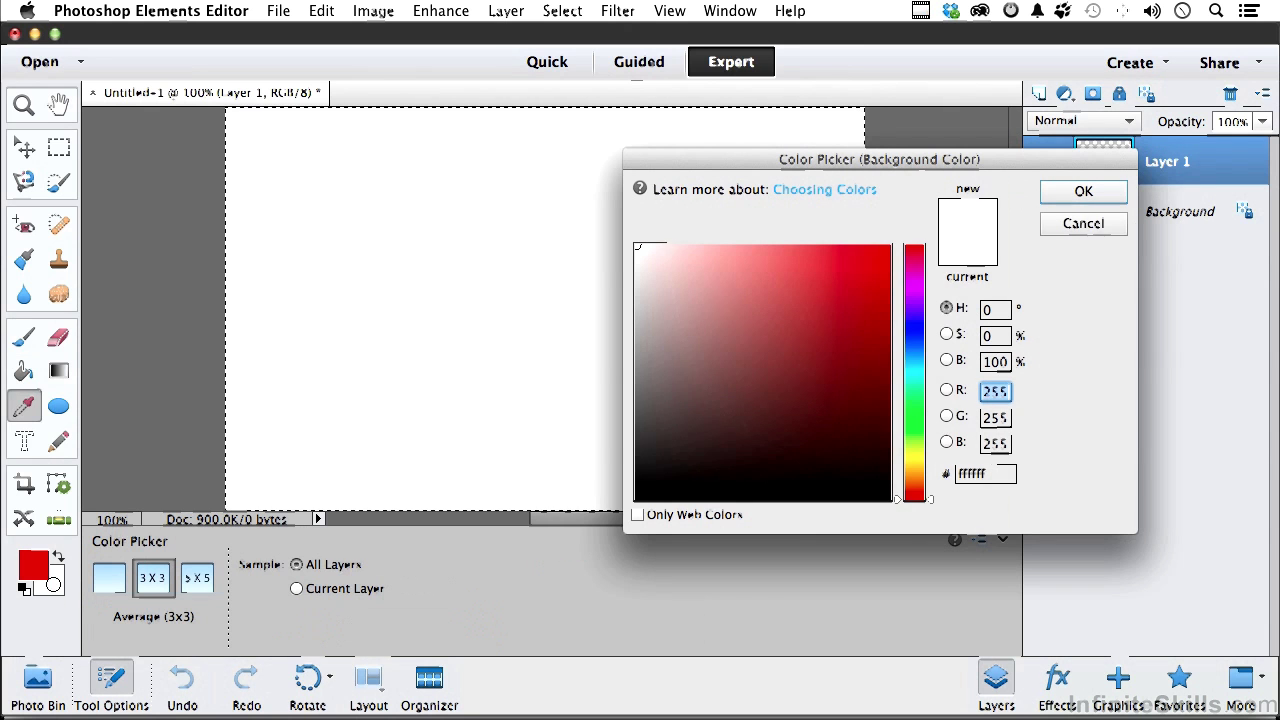
click(910, 330)
click(881, 250)
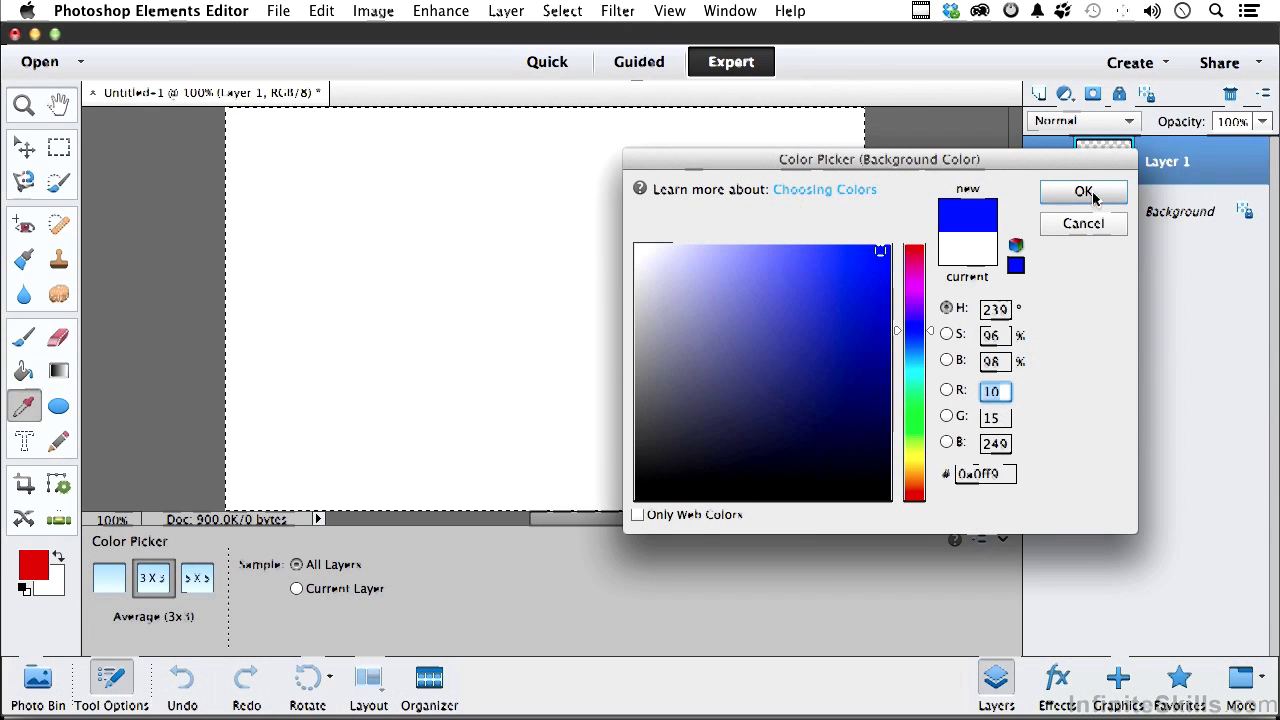
click(1083, 191)
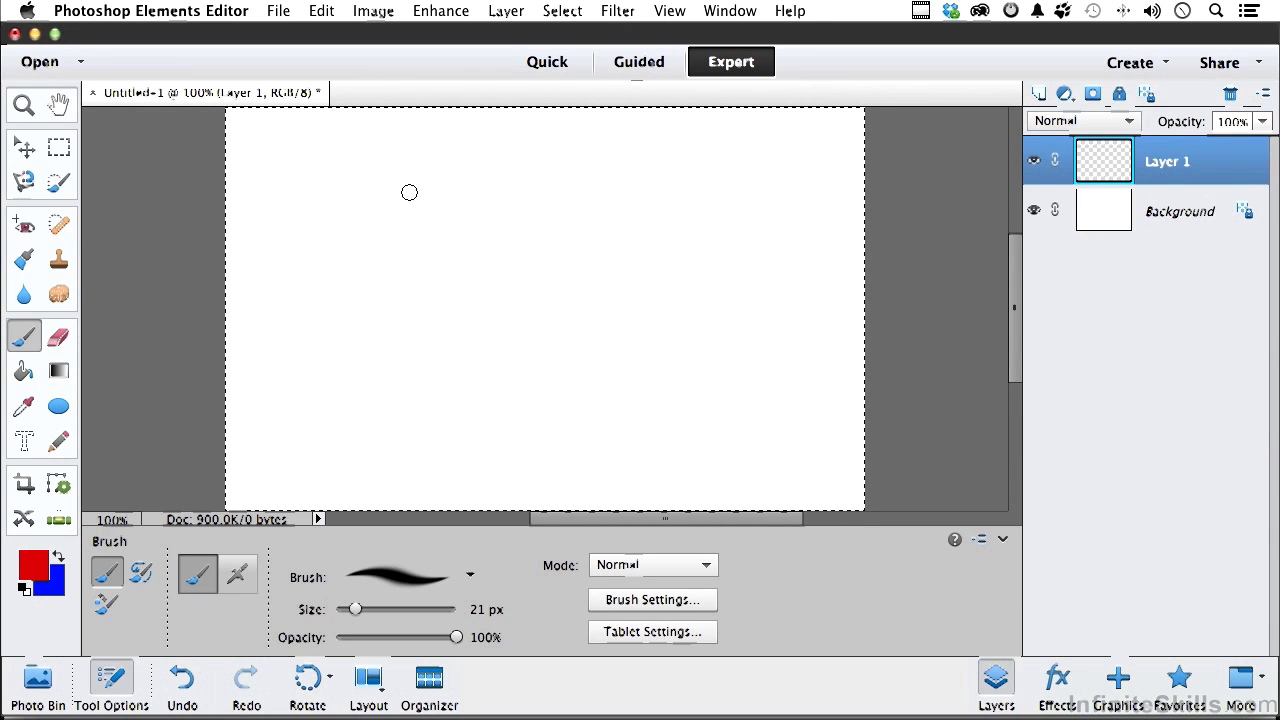
Paint a red stroke, raise Hue Jitter to 66%, paint a colour-shifting wave, then delete both
drag(325, 203, 628, 197)
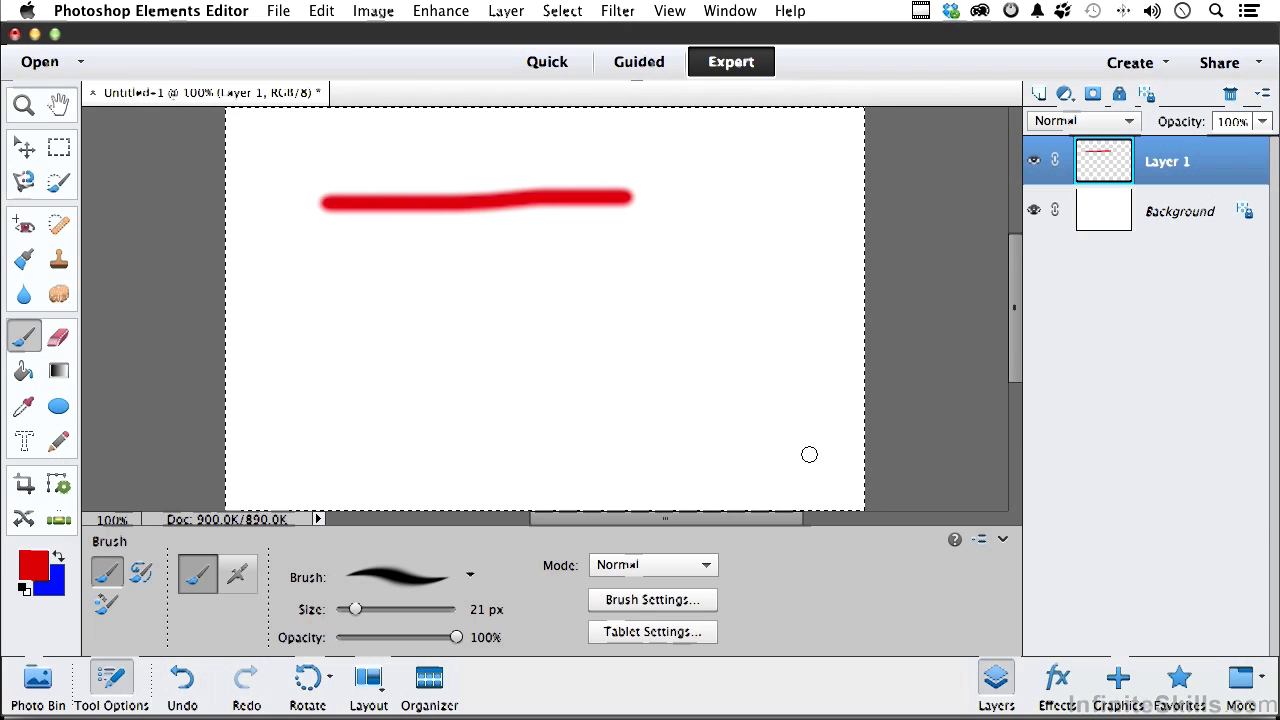
click(691, 599)
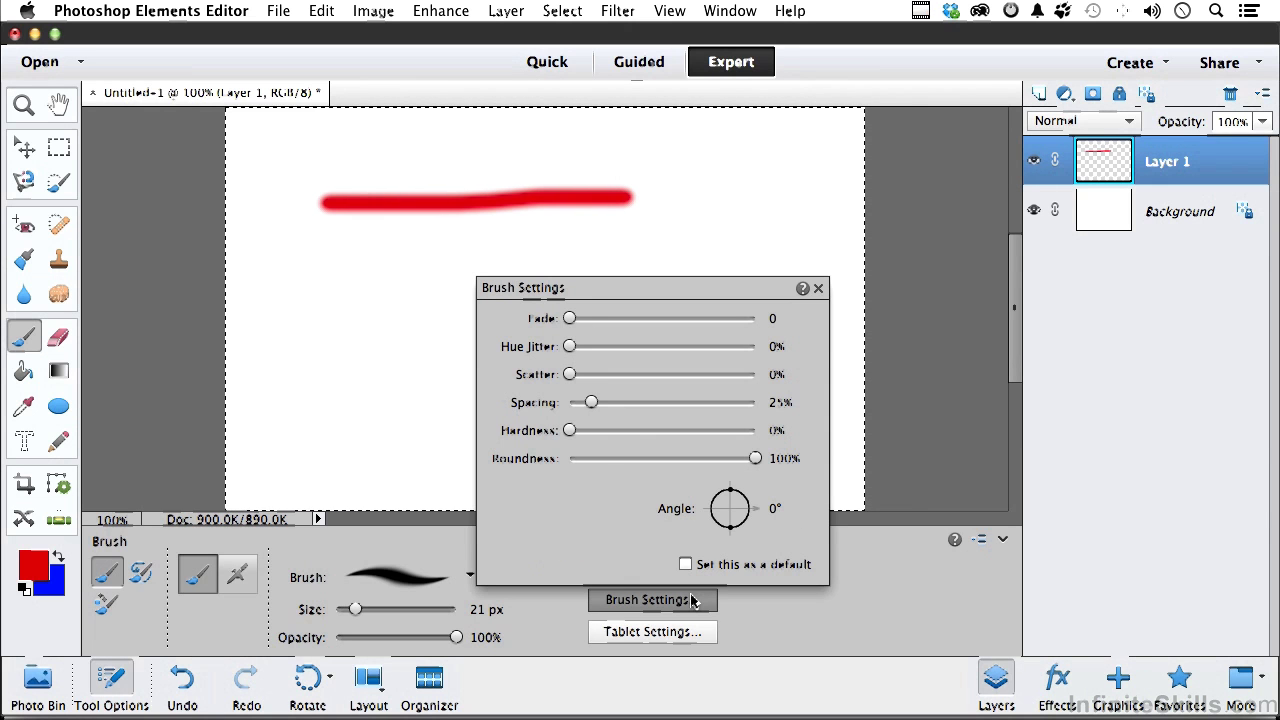
drag(569, 344, 692, 347)
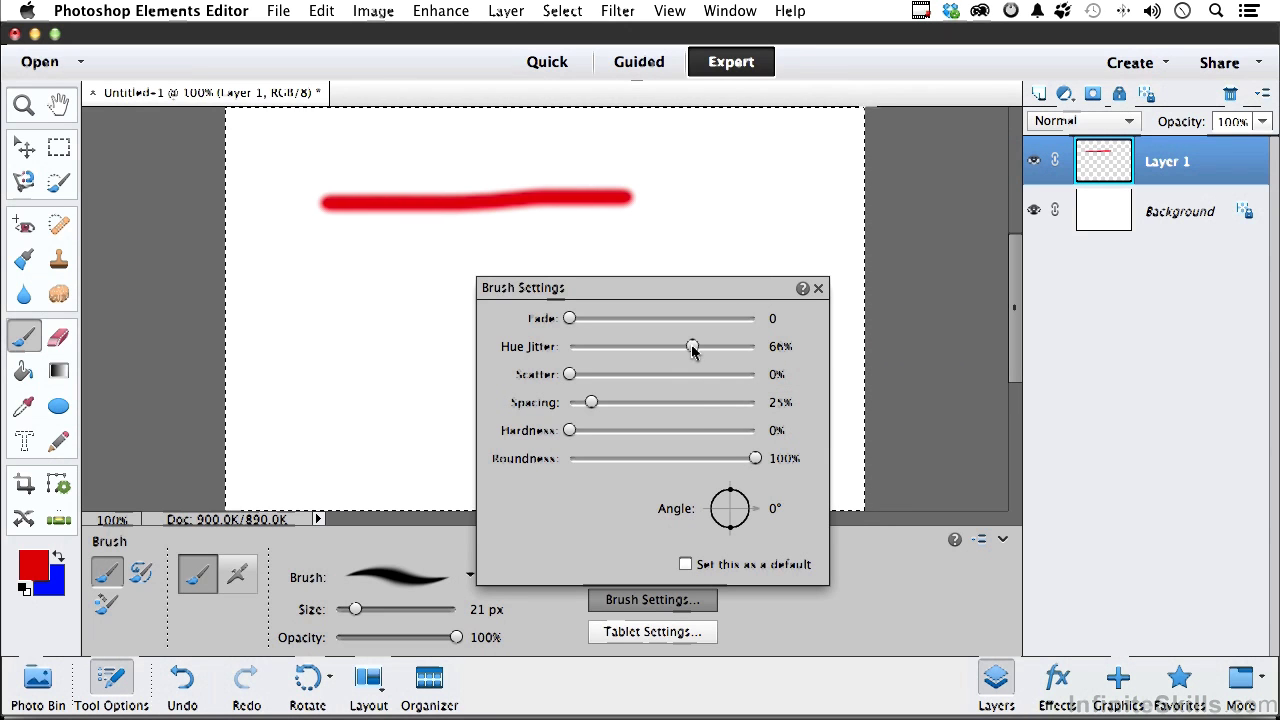
mouse_move(292, 320)
mouse_down()
mouse_move(543, 277)
mouse_move(688, 301)
mouse_move(803, 246)
mouse_move(831, 214)
mouse_up()
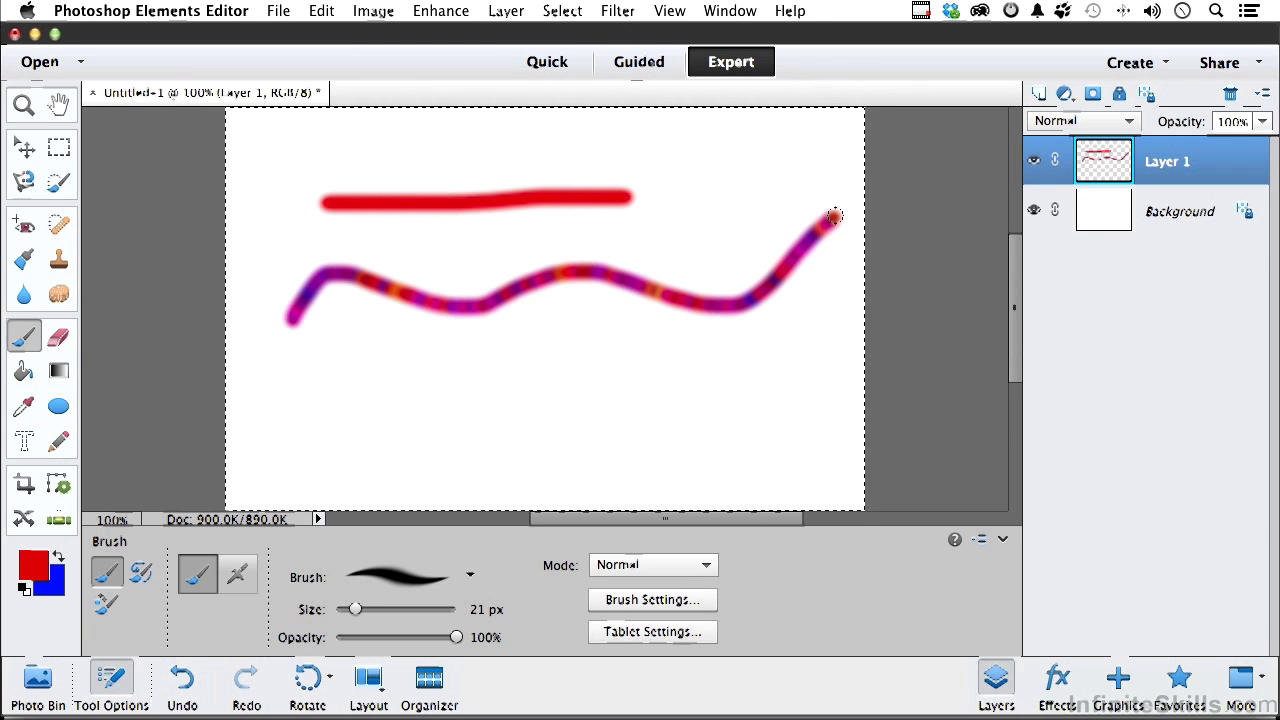
key(BackSpace)
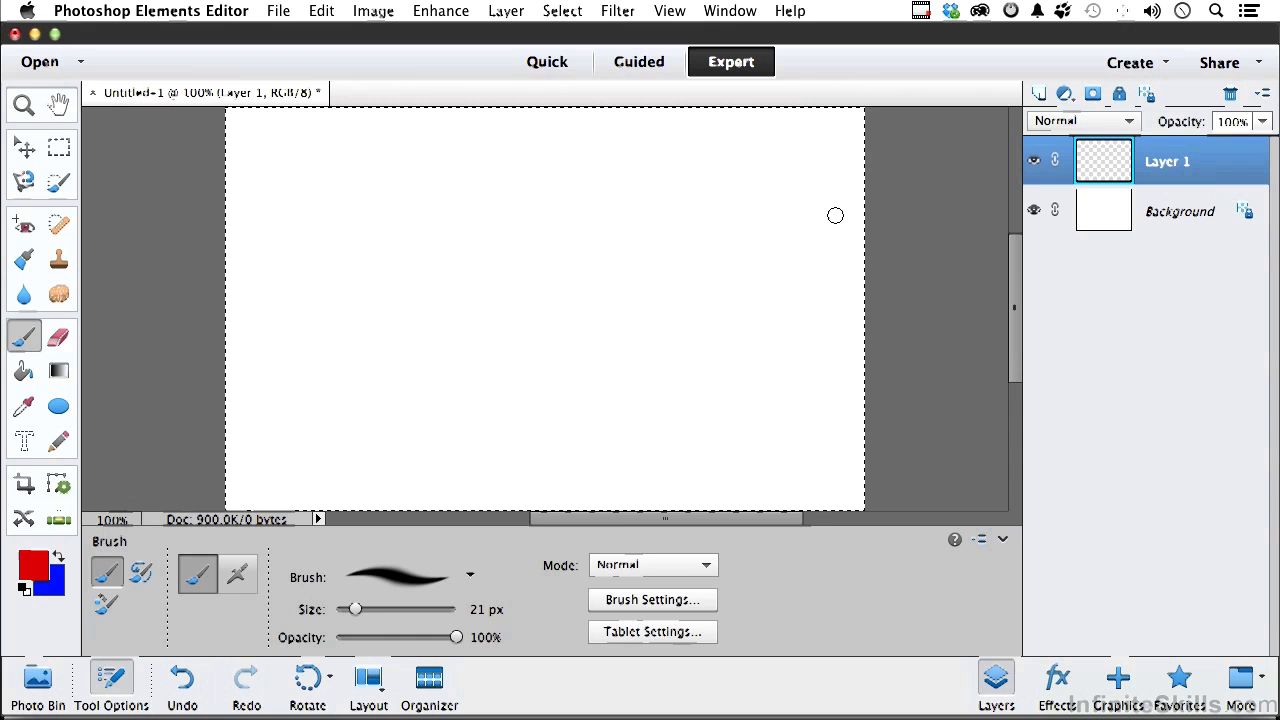
Raise the brush Scatter, paint a scattered multicoloured dot stroke, then undo it
click(694, 607)
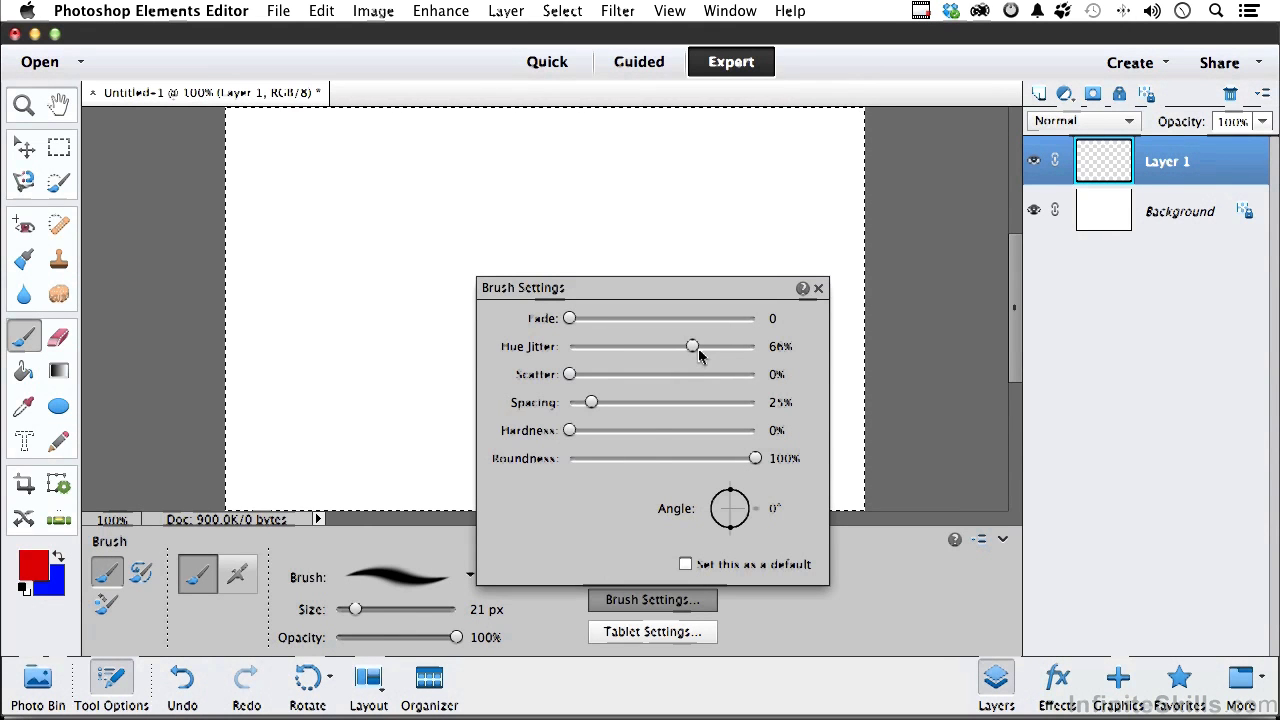
drag(569, 374, 698, 376)
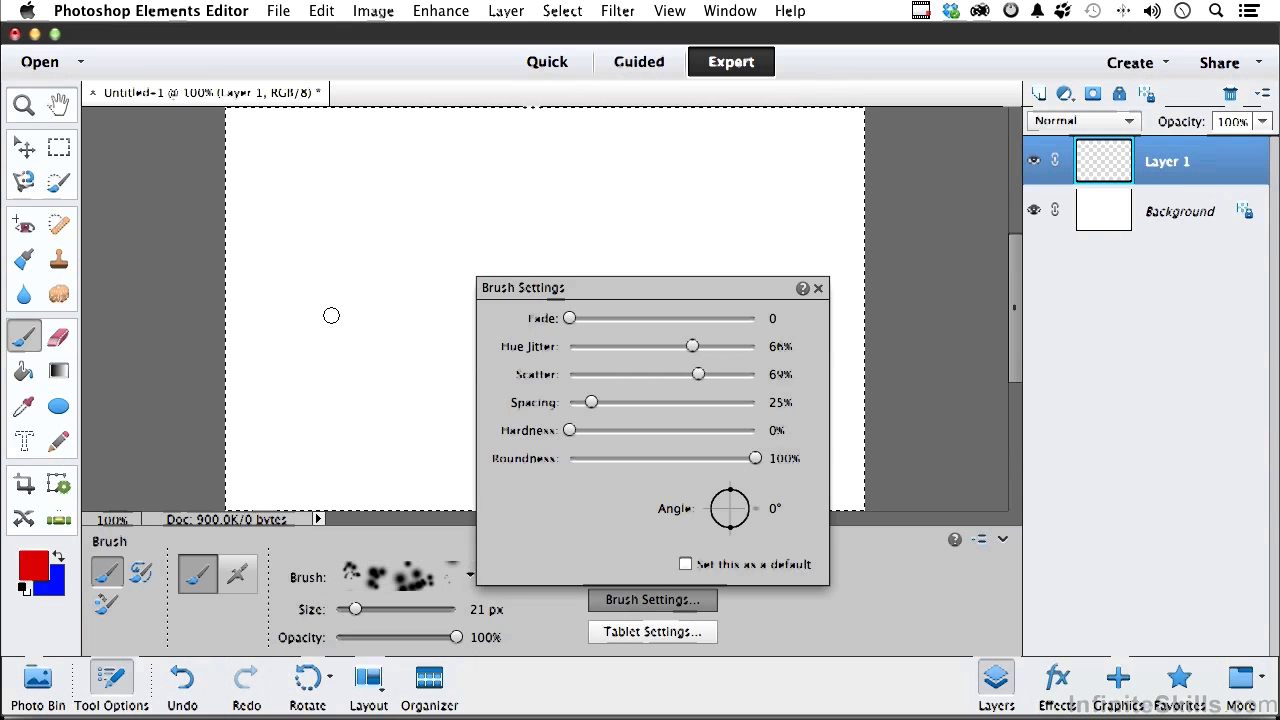
mouse_move(331, 314)
mouse_down()
mouse_move(441, 326)
mouse_move(511, 288)
mouse_move(586, 308)
mouse_move(786, 286)
mouse_up()
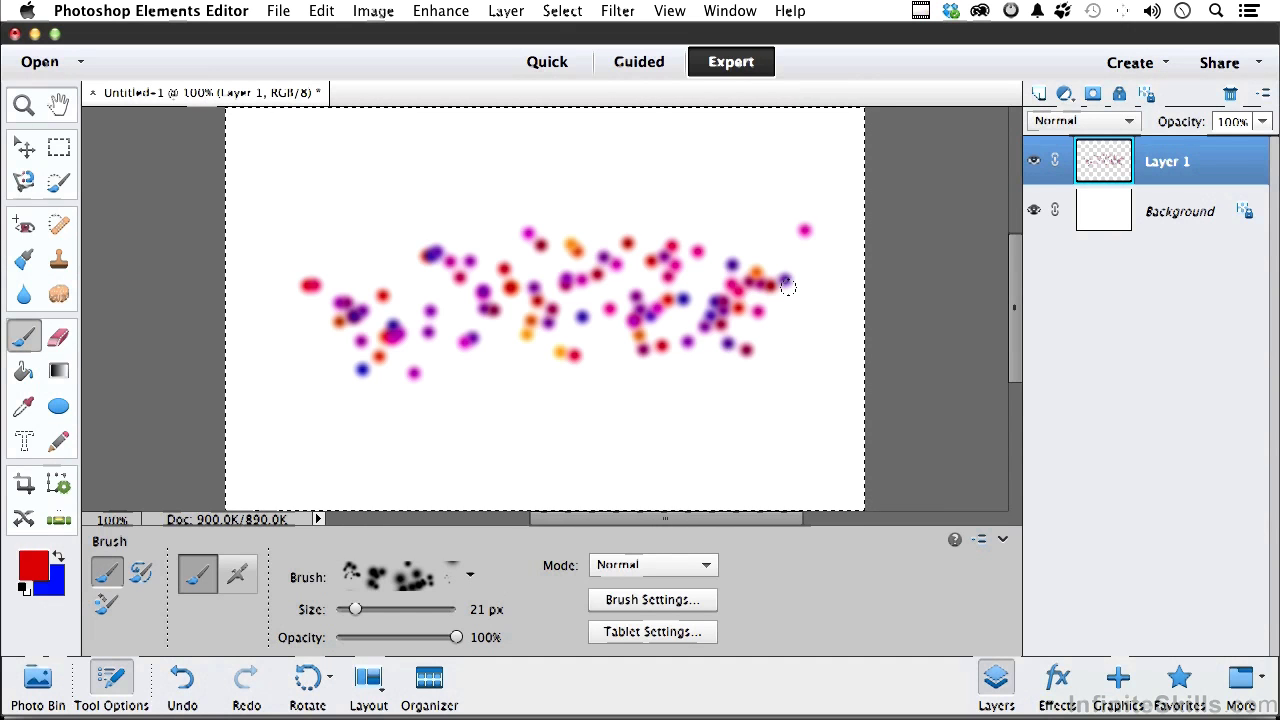
key(super+z)
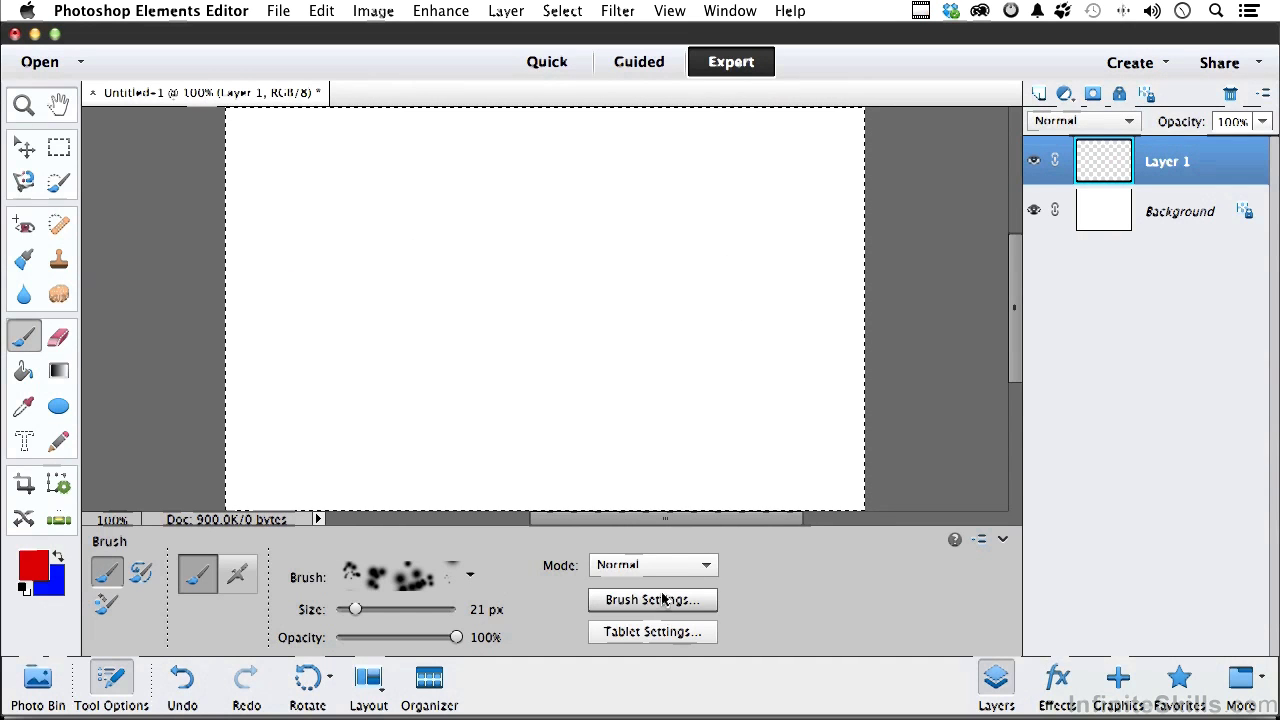
Drag the Scatter and Hue Jitter sliders back to 0% in Brush Settings
click(663, 599)
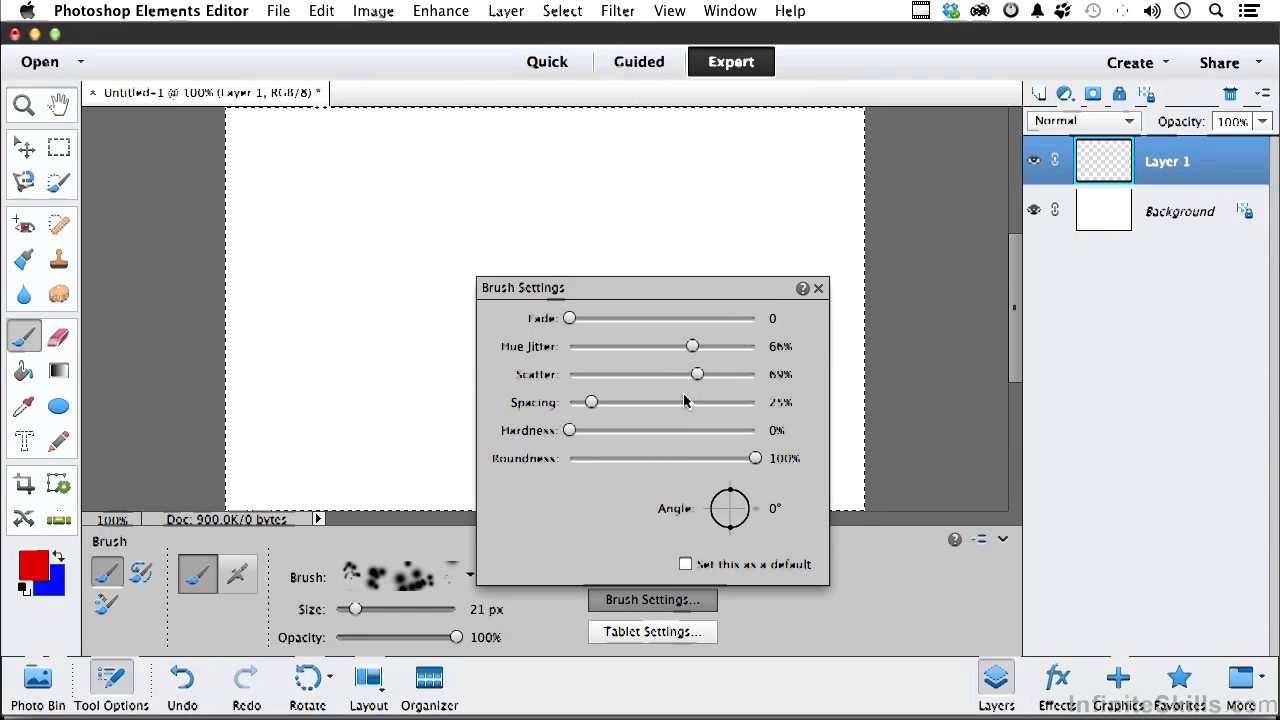
drag(697, 374, 530, 374)
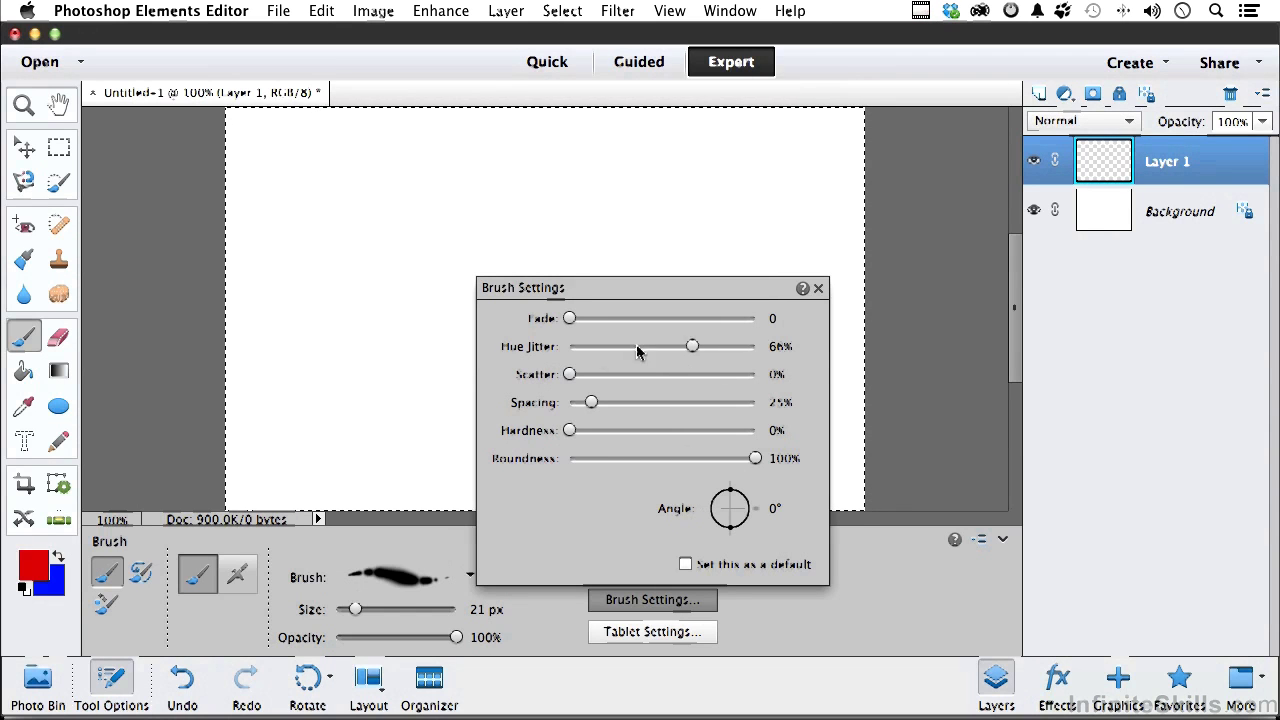
drag(690, 346, 566, 346)
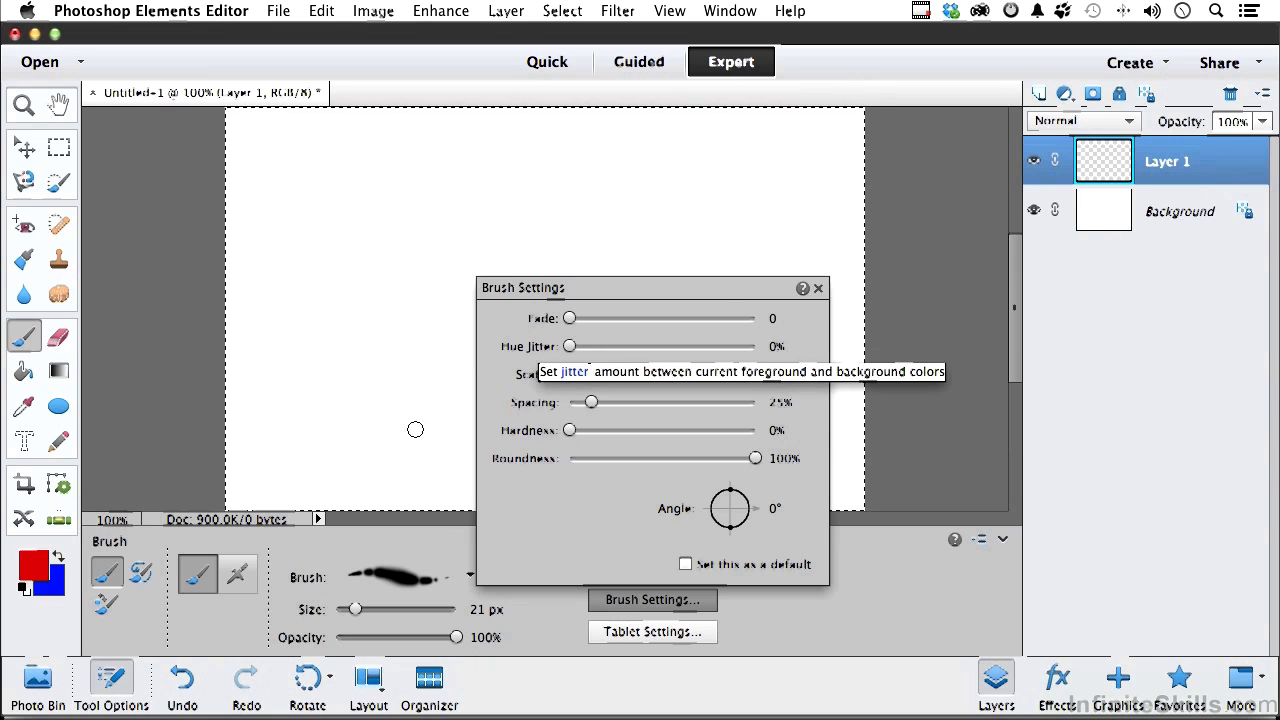
Reset colours to default black and white, dab a test stroke near the top, then undo it
click(23, 587)
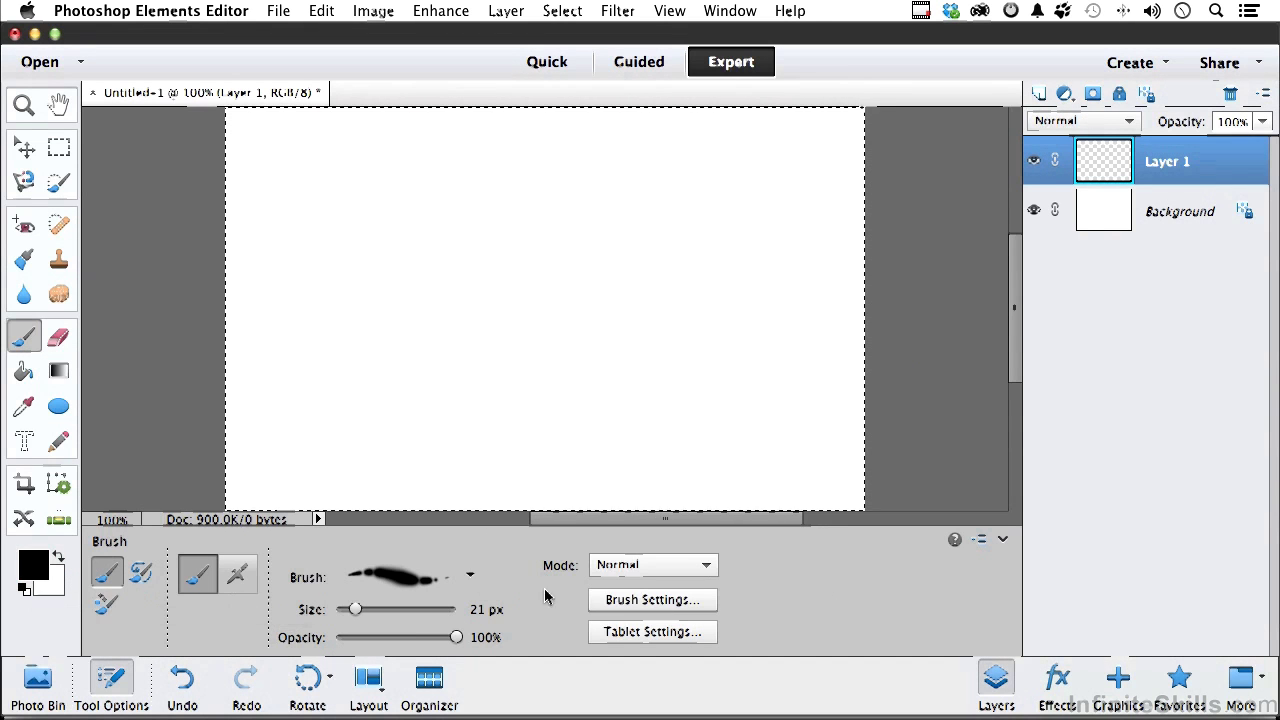
click(636, 600)
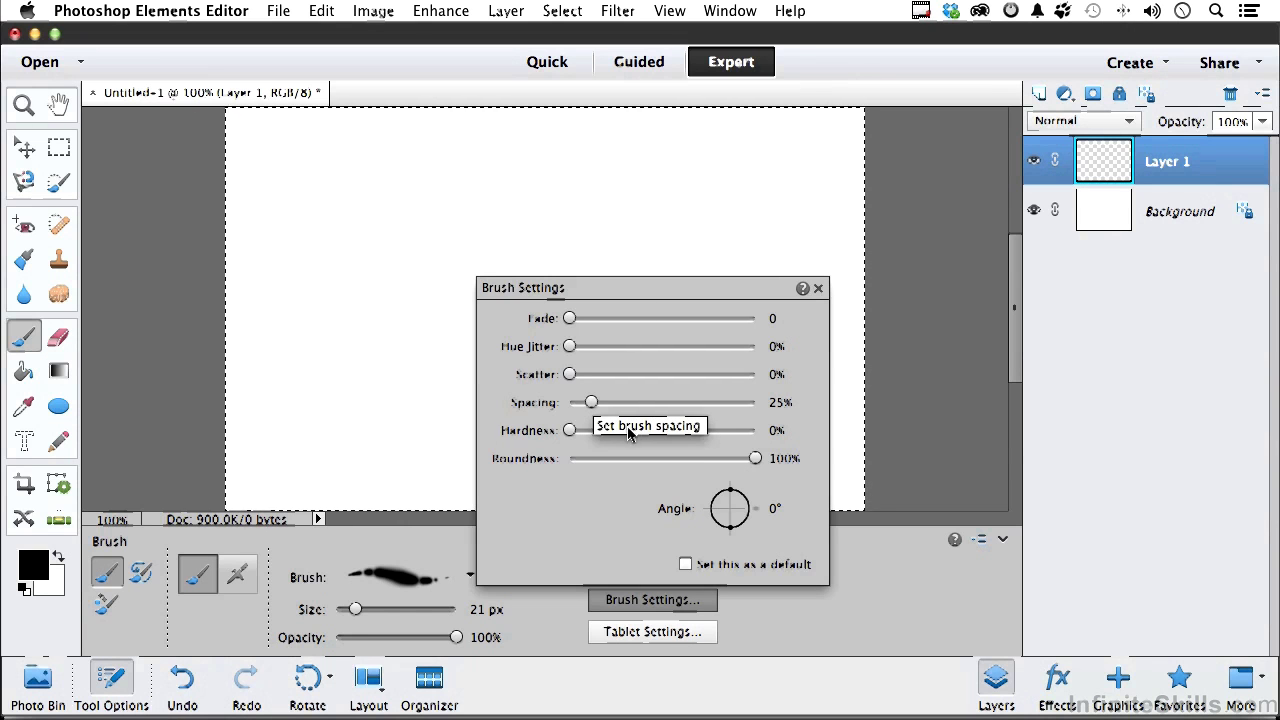
click(487, 177)
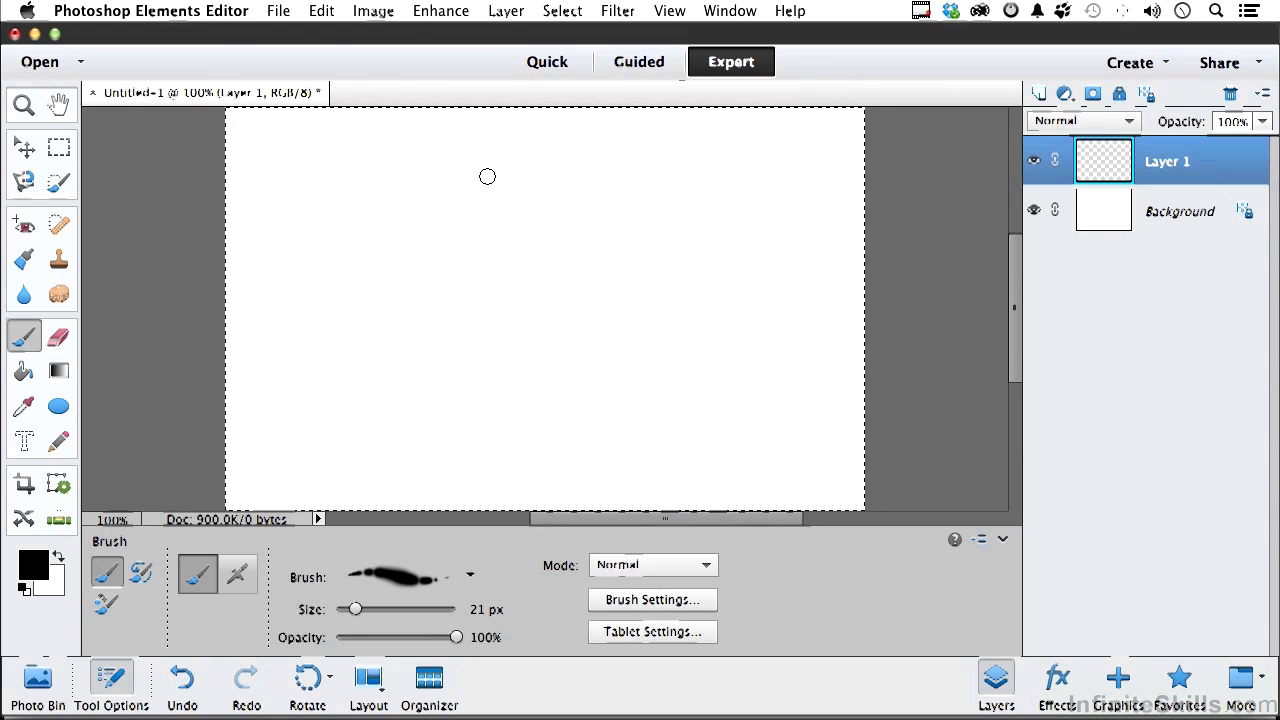
click(487, 176)
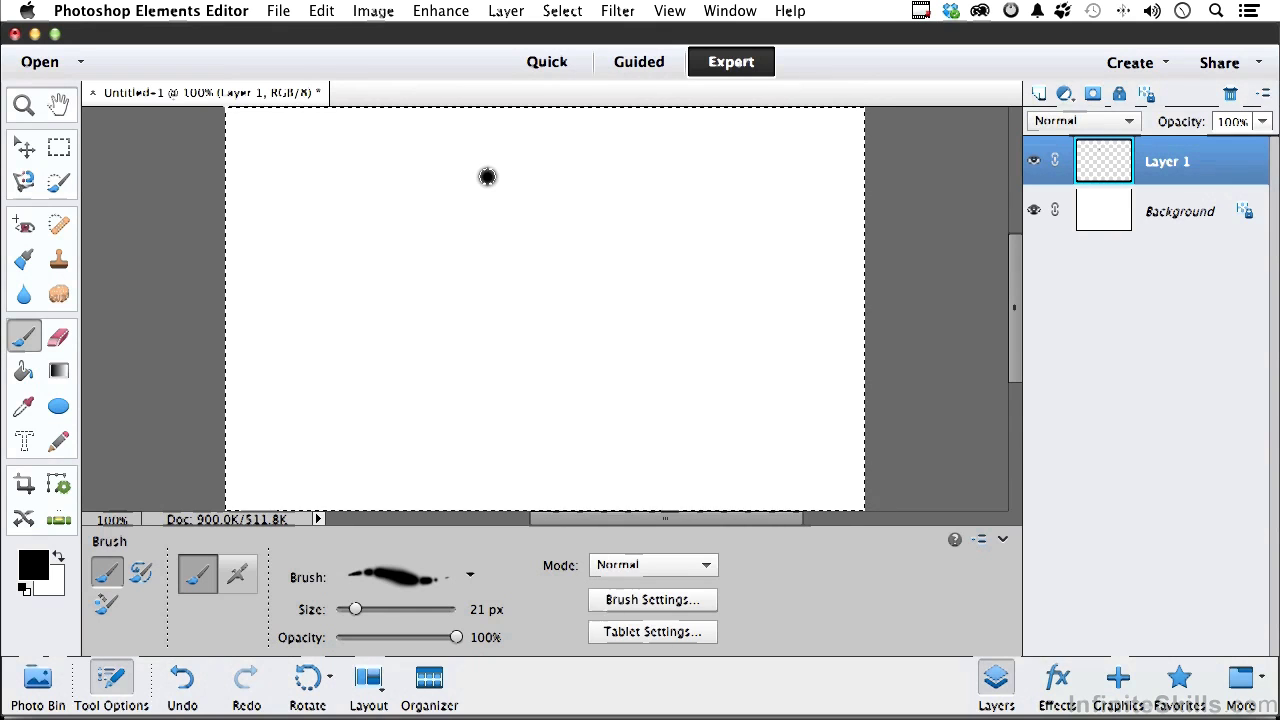
drag(487, 177, 509, 176)
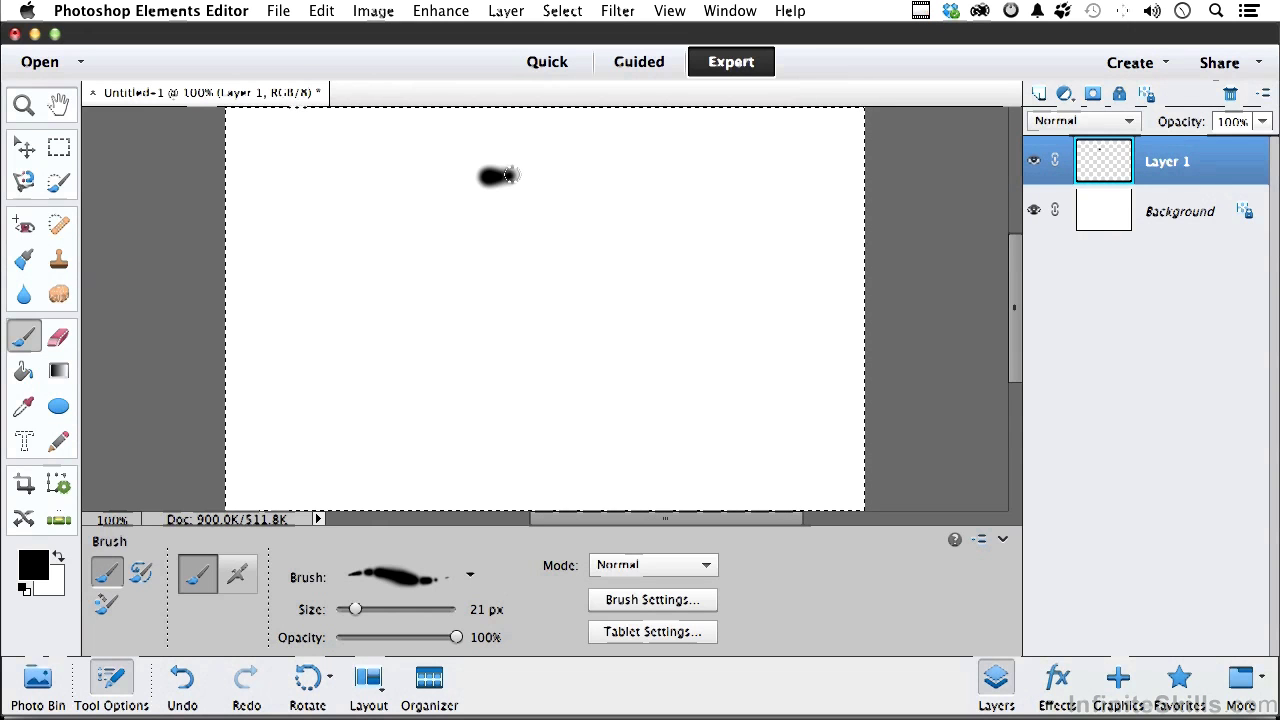
key(super+z)
Set brush Spacing to 100% and paint an arc of widely spaced black dots near the top
click(608, 601)
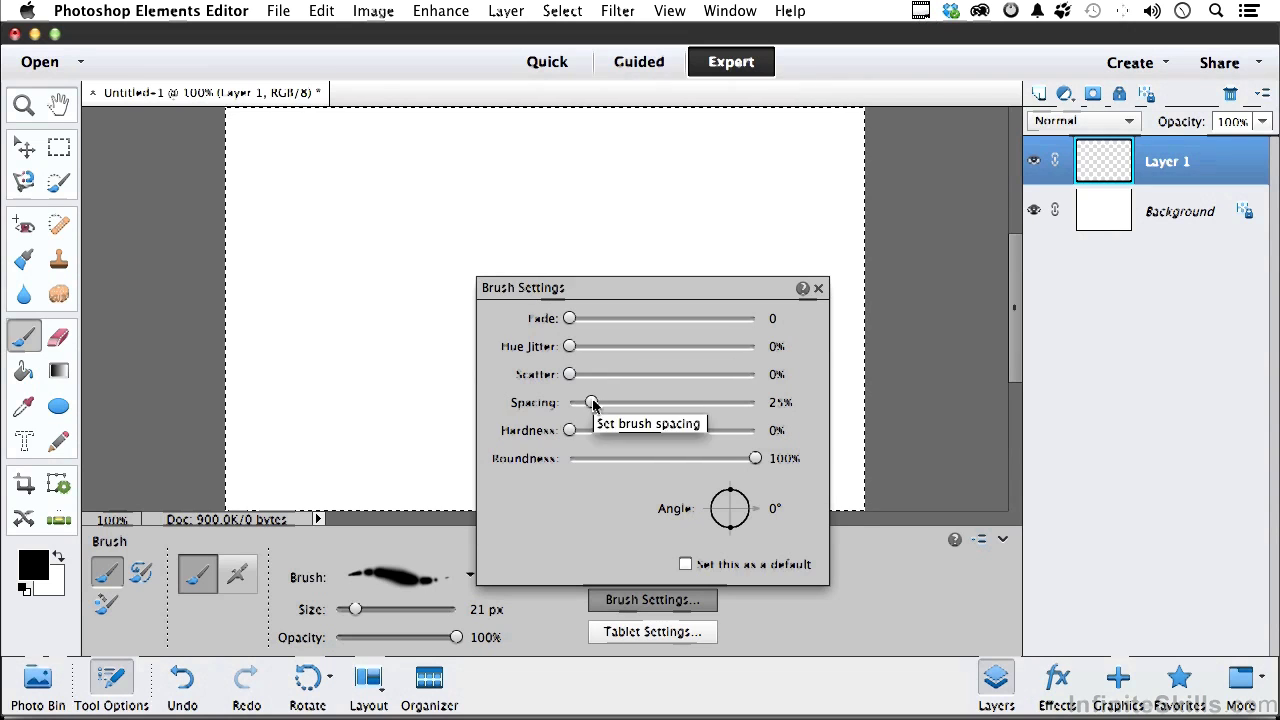
click(778, 400)
text(100)
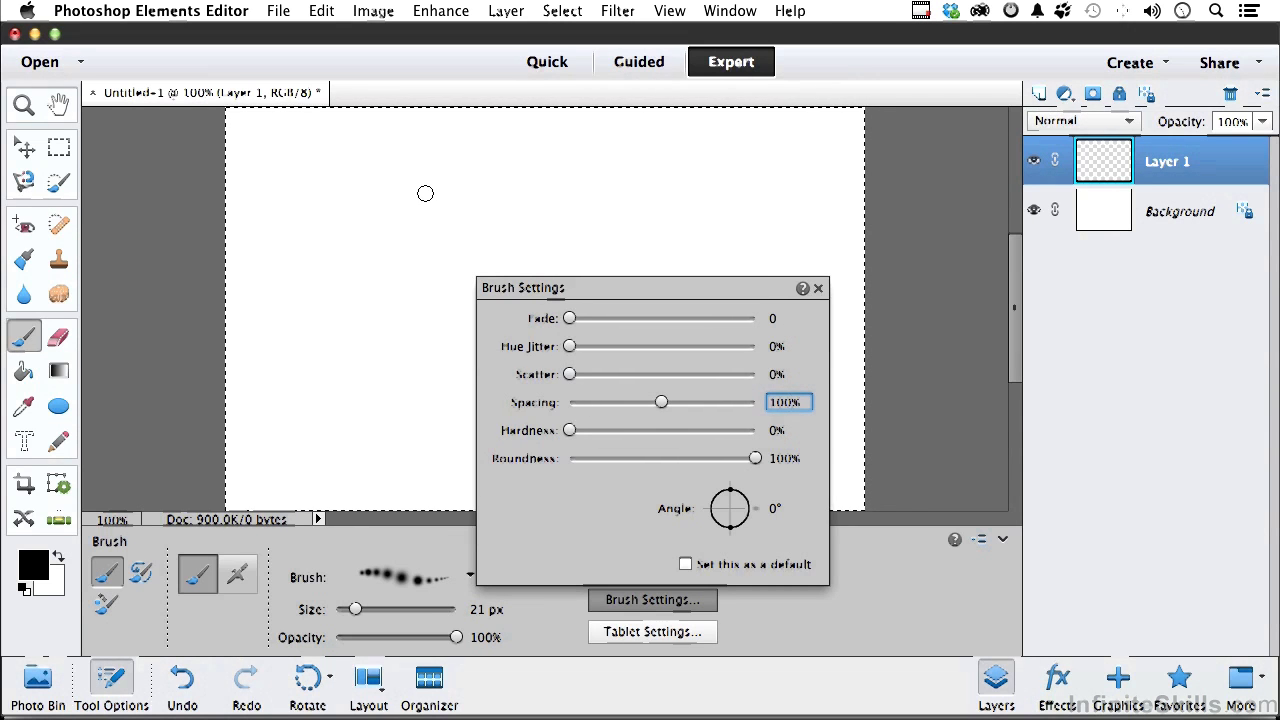
drag(425, 193, 448, 193)
click(490, 193)
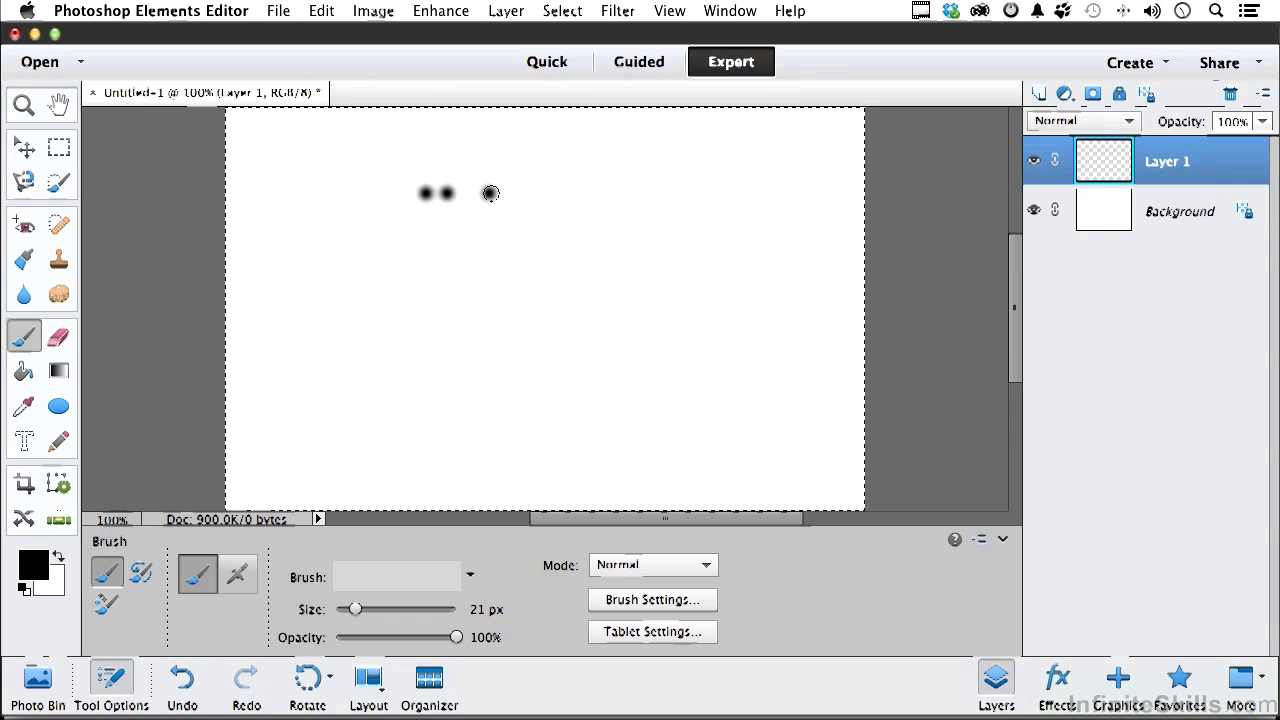
mouse_move(490, 193)
mouse_down()
mouse_move(520, 162)
mouse_move(561, 192)
mouse_up()
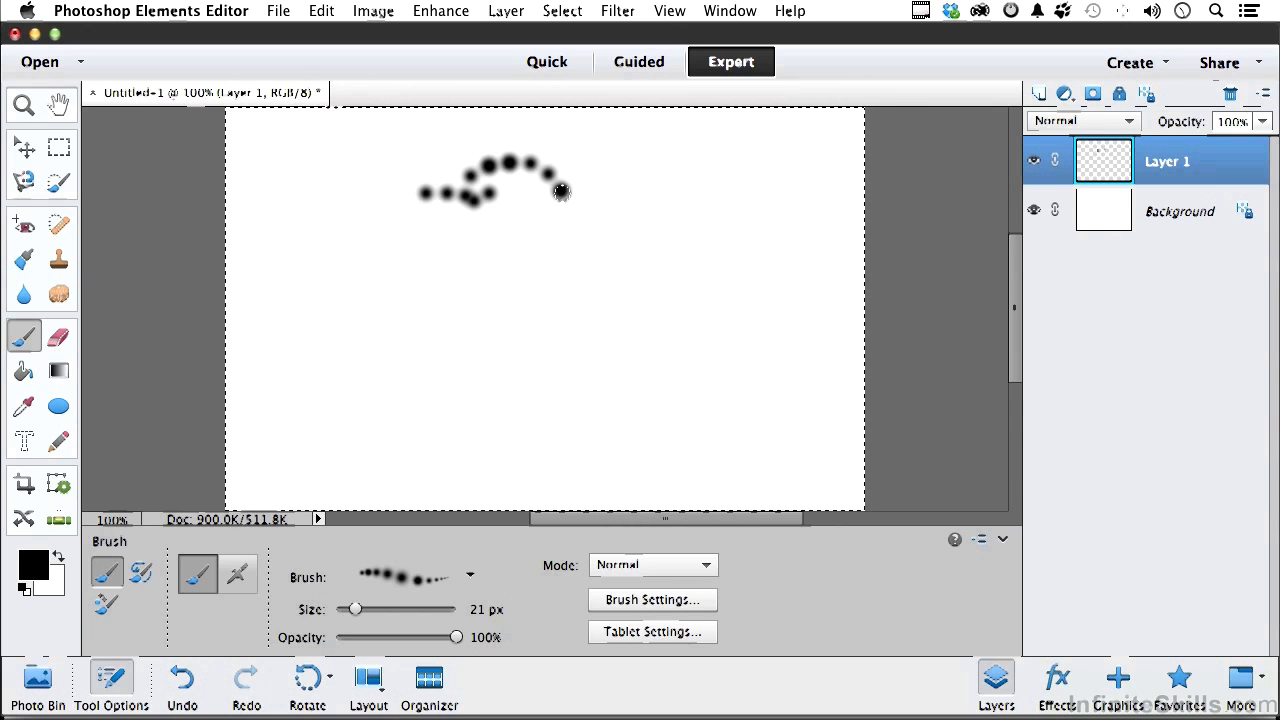
Return the brush Spacing to 25%
click(694, 599)
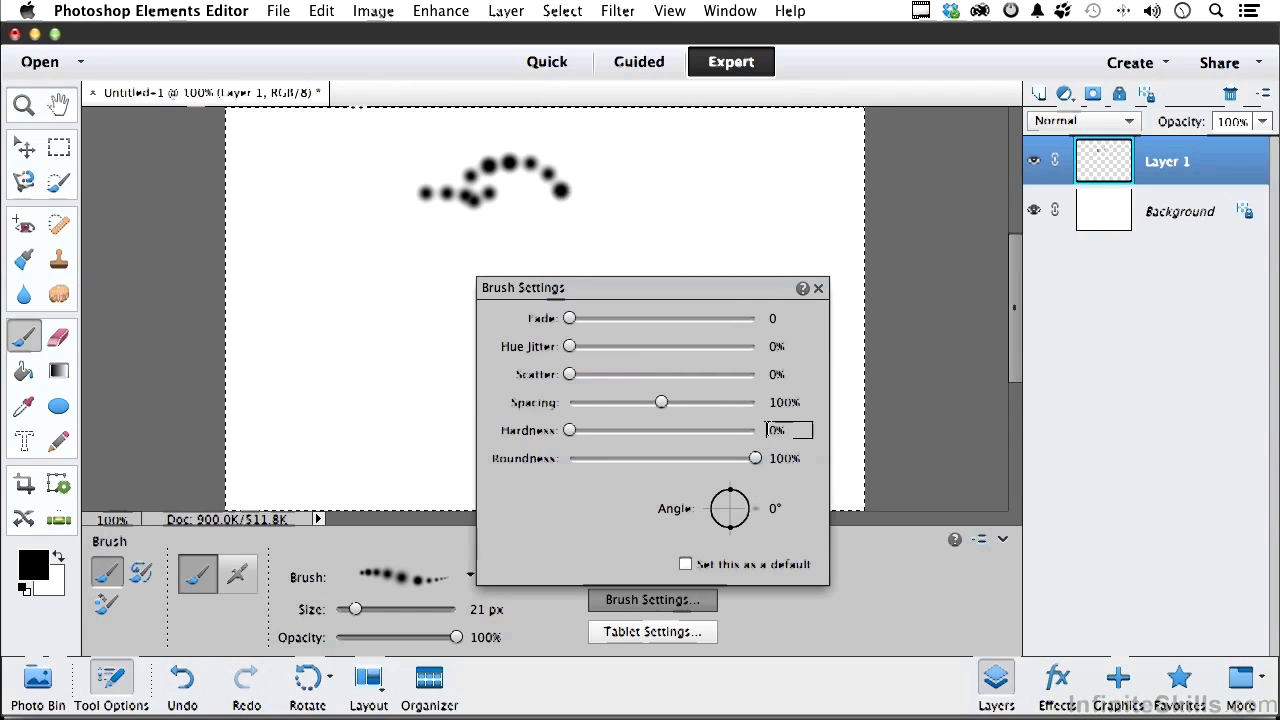
click(783, 402)
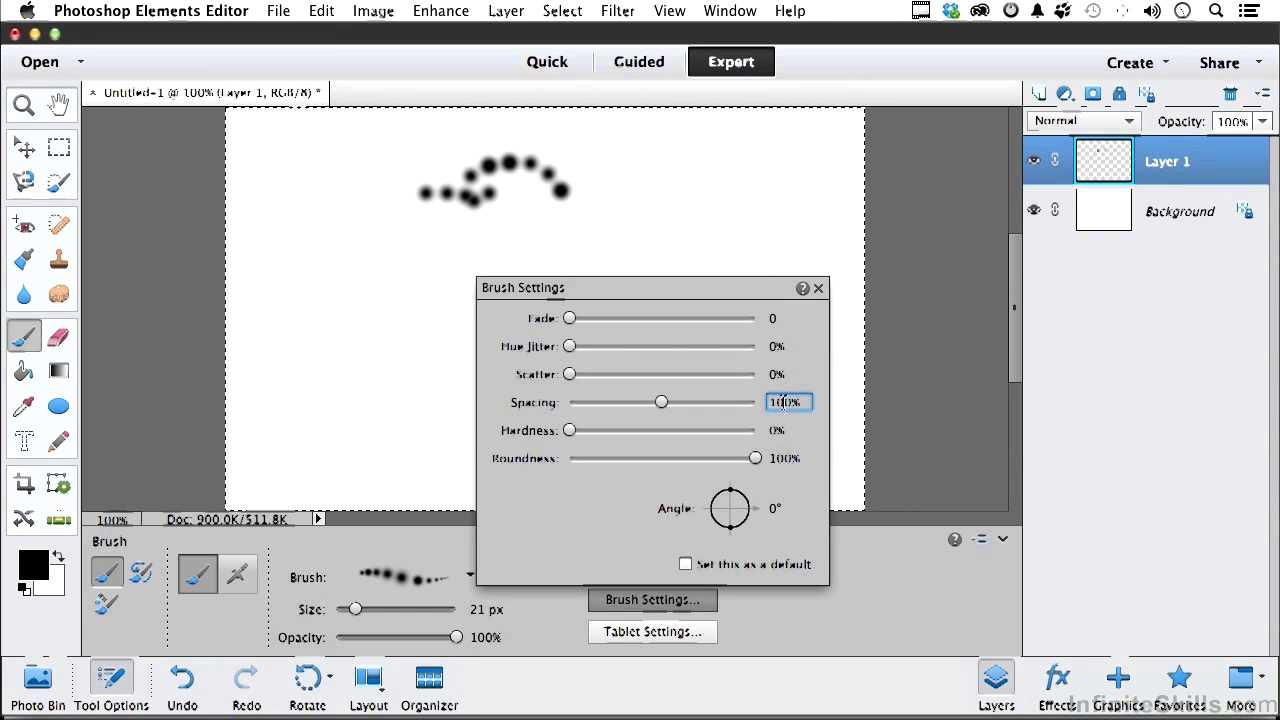
text(25)
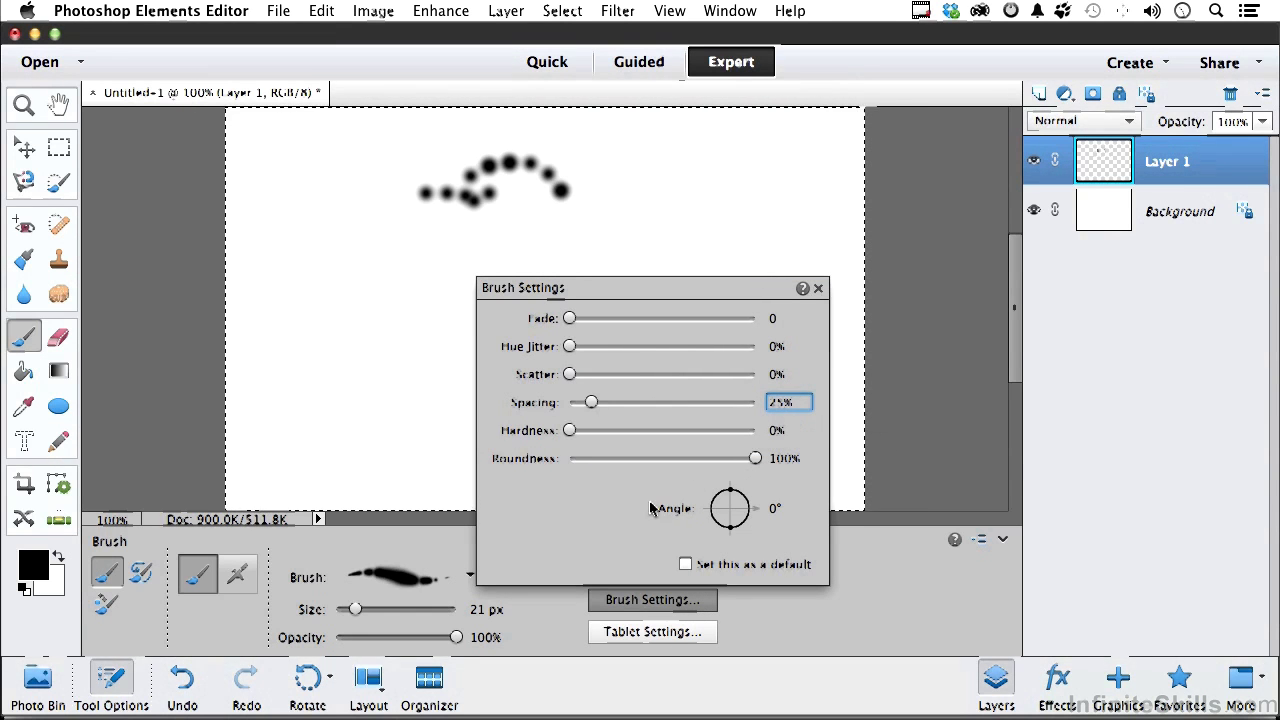
key(Return)
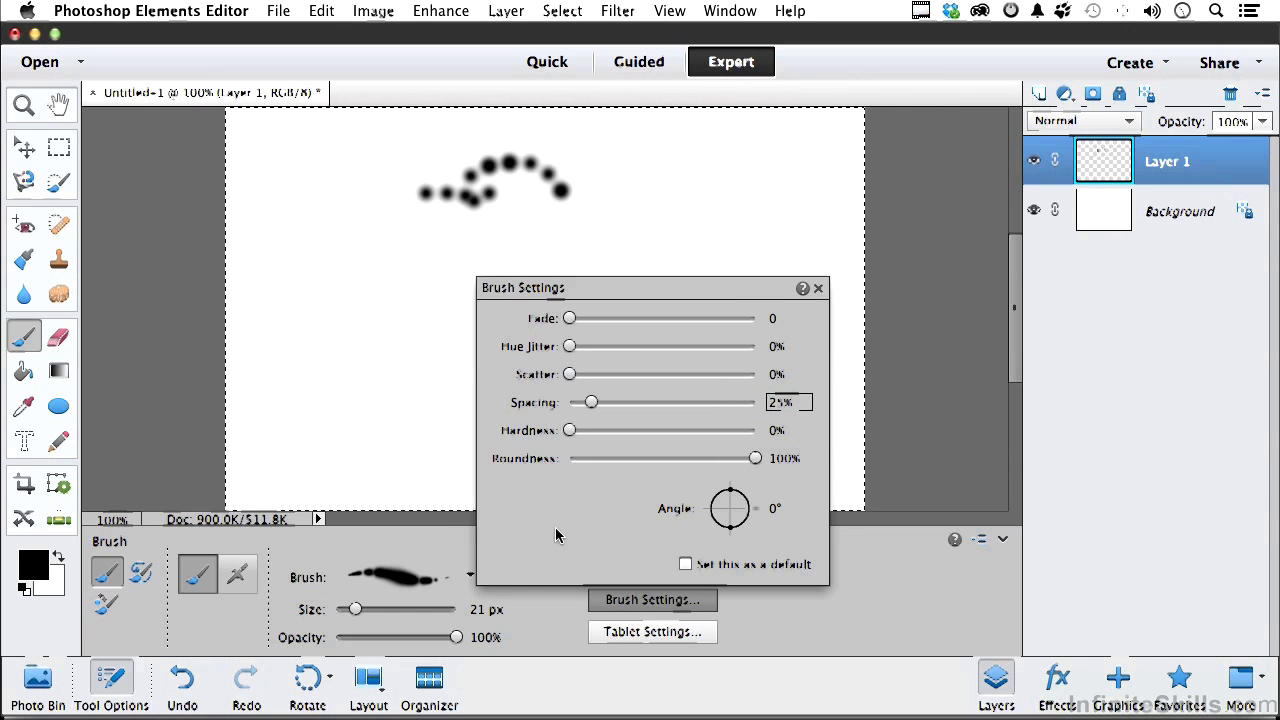
Pick a round soft preset, set 37% roundness at 44°, and paint a long calligraphic wave
click(399, 585)
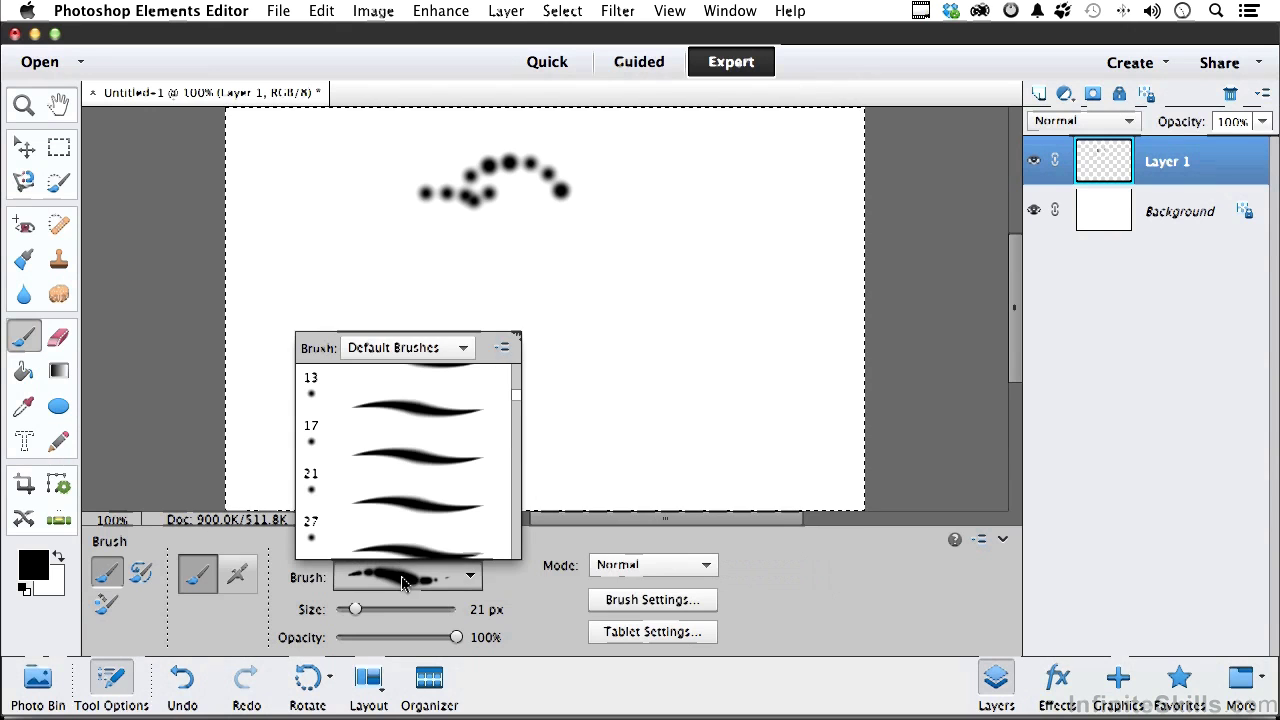
click(418, 456)
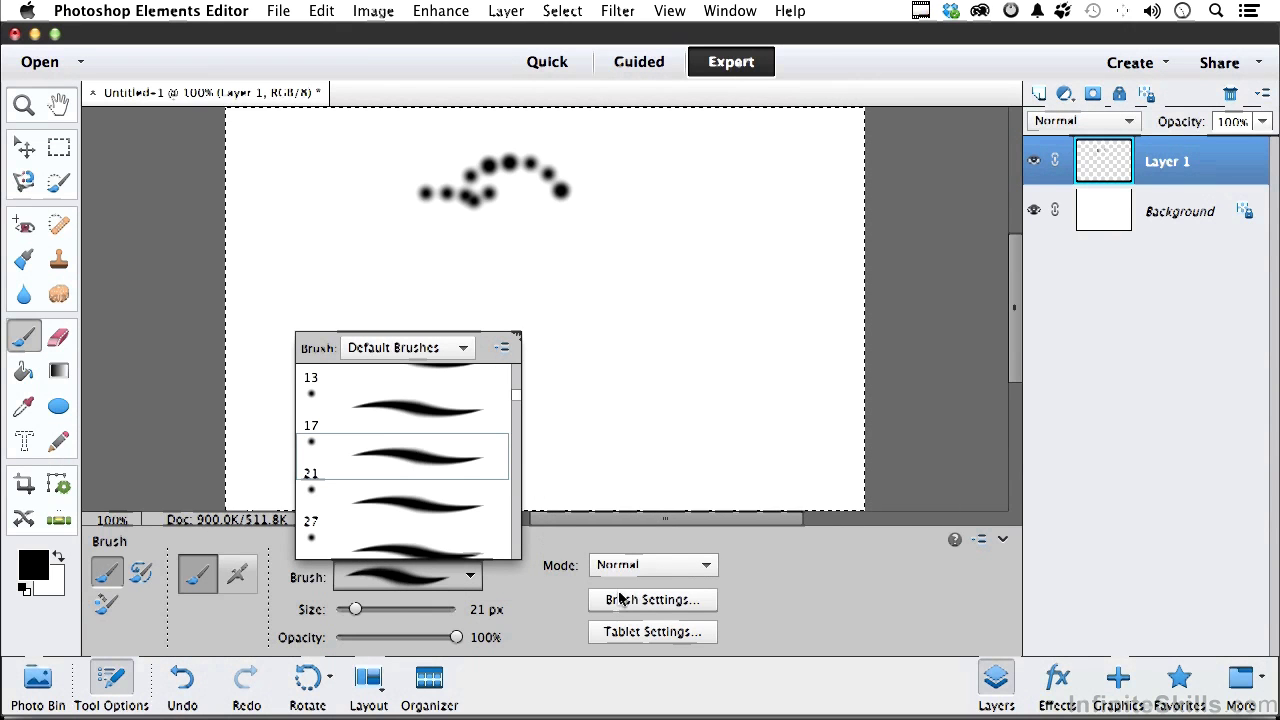
click(648, 600)
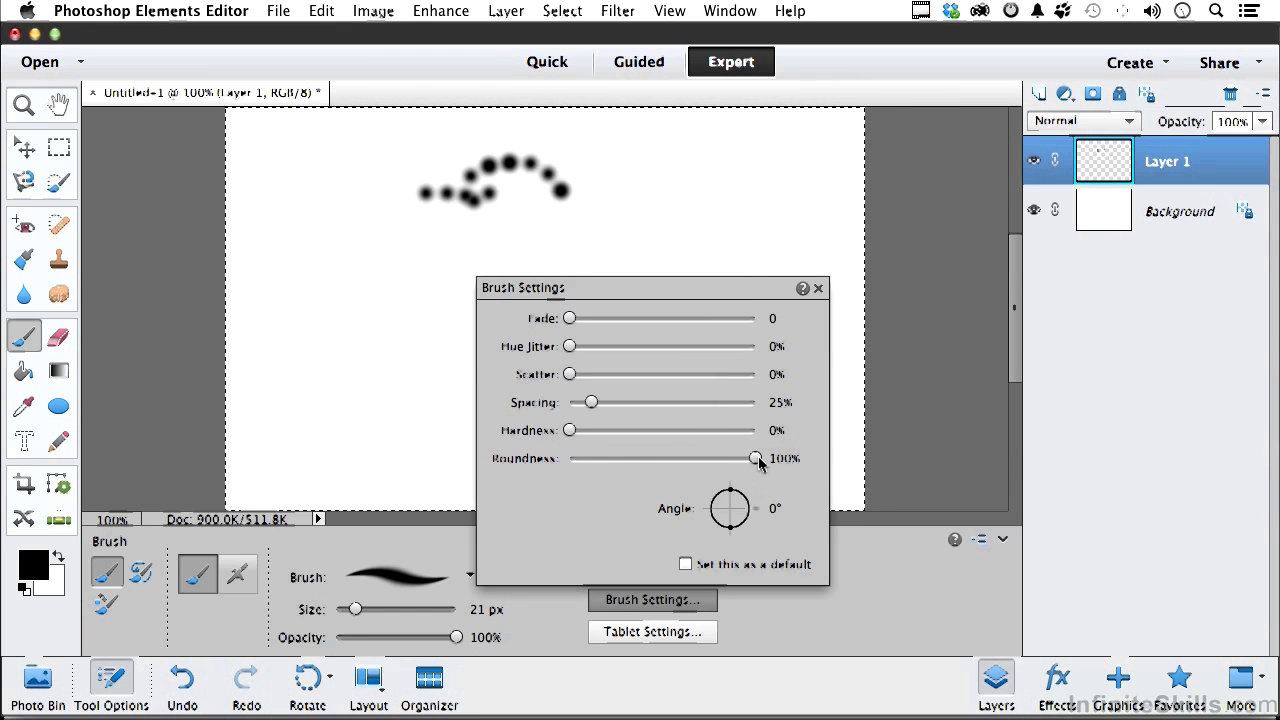
drag(755, 458, 683, 461)
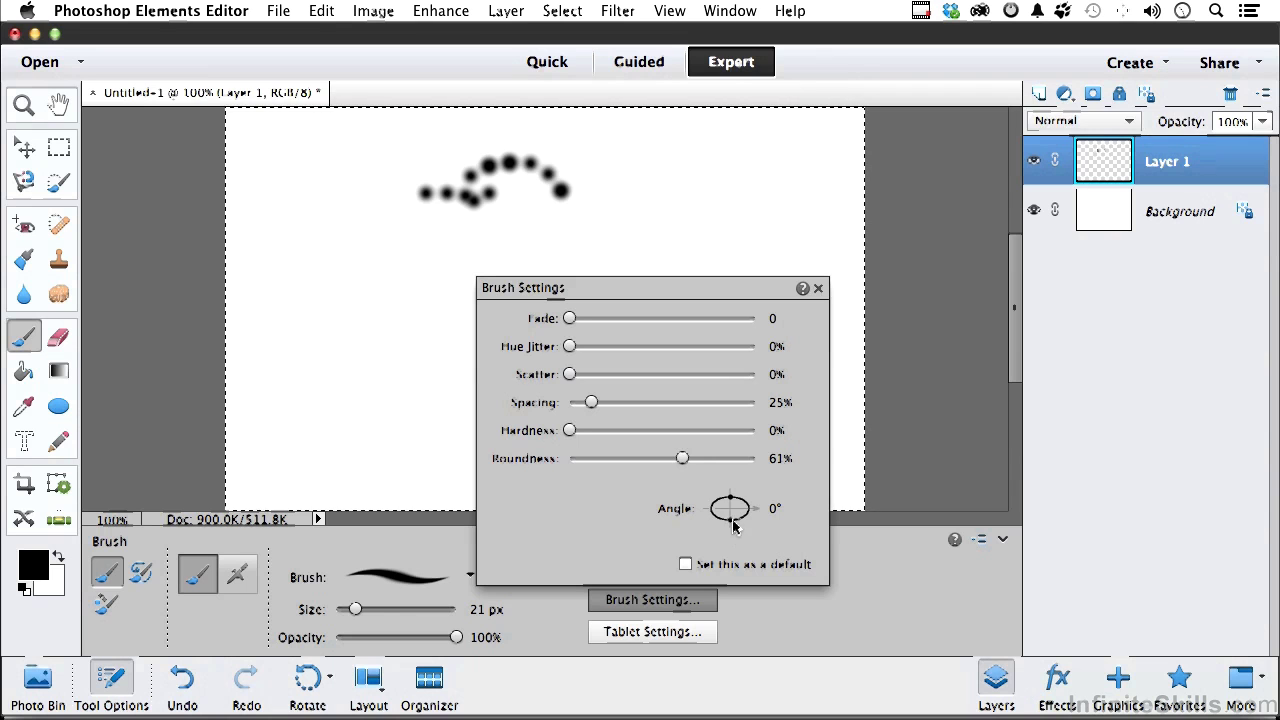
drag(731, 521, 752, 493)
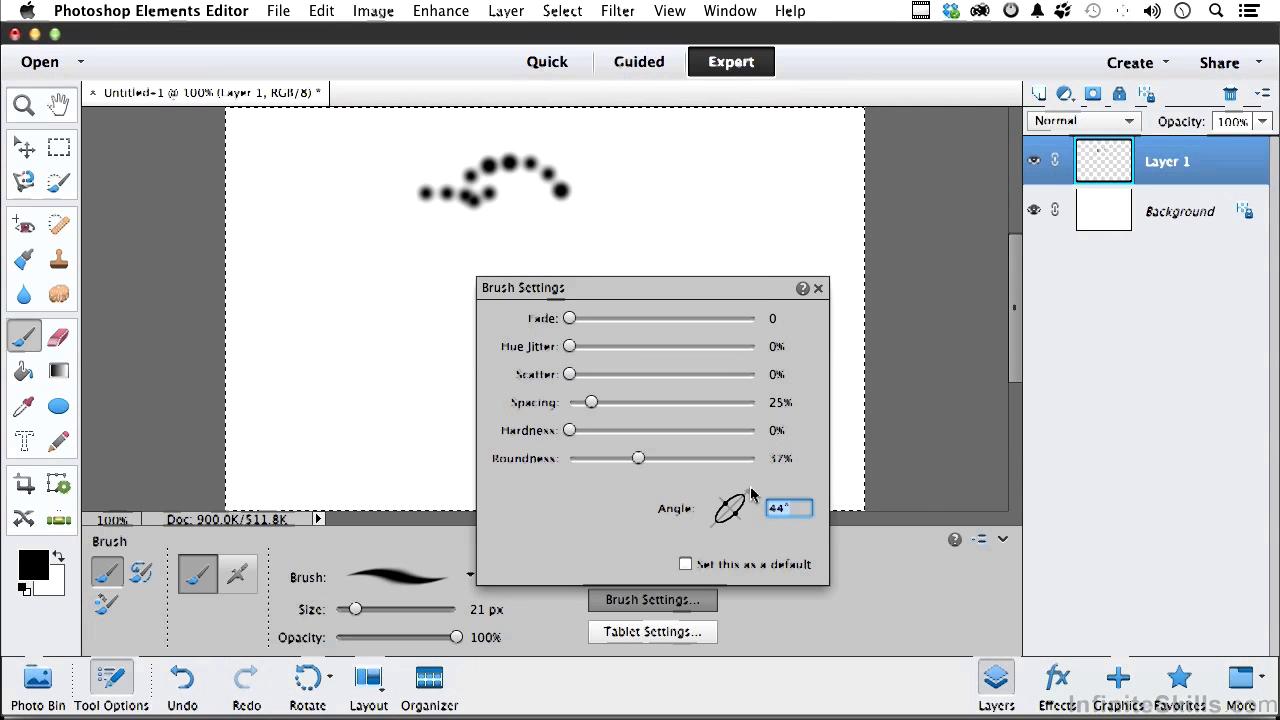
drag(360, 312, 408, 314)
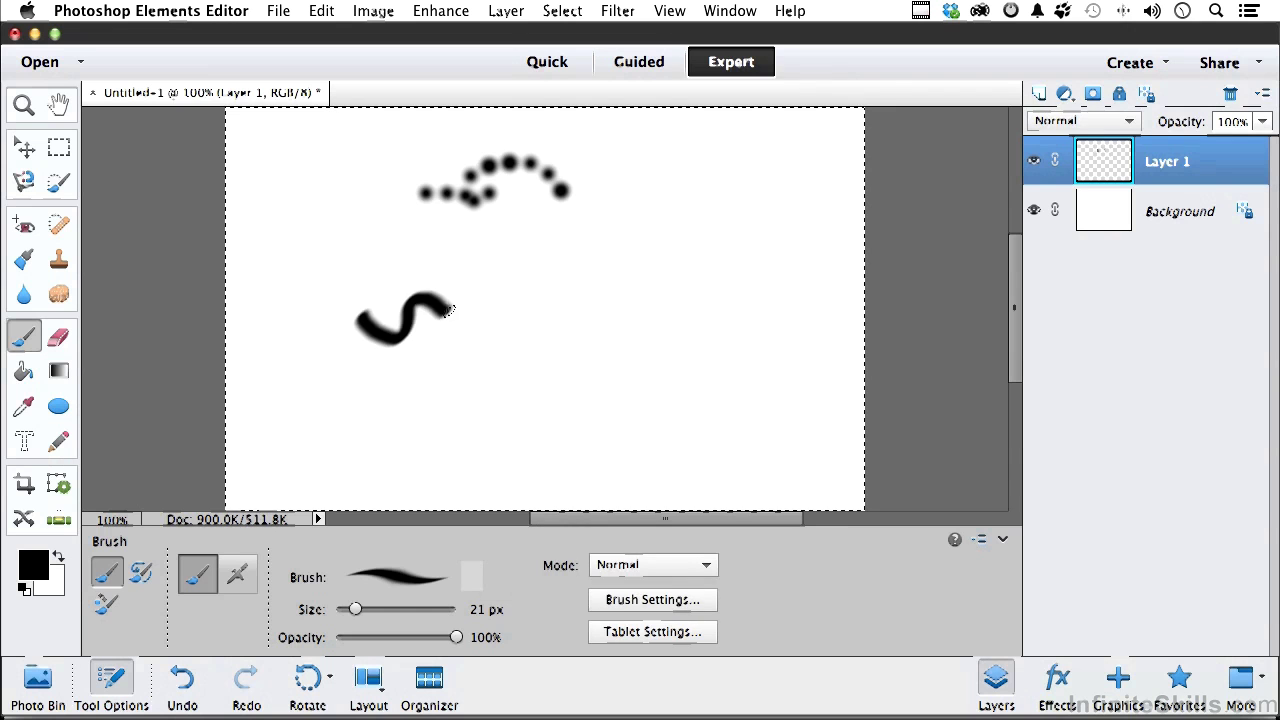
drag(490, 290, 609, 254)
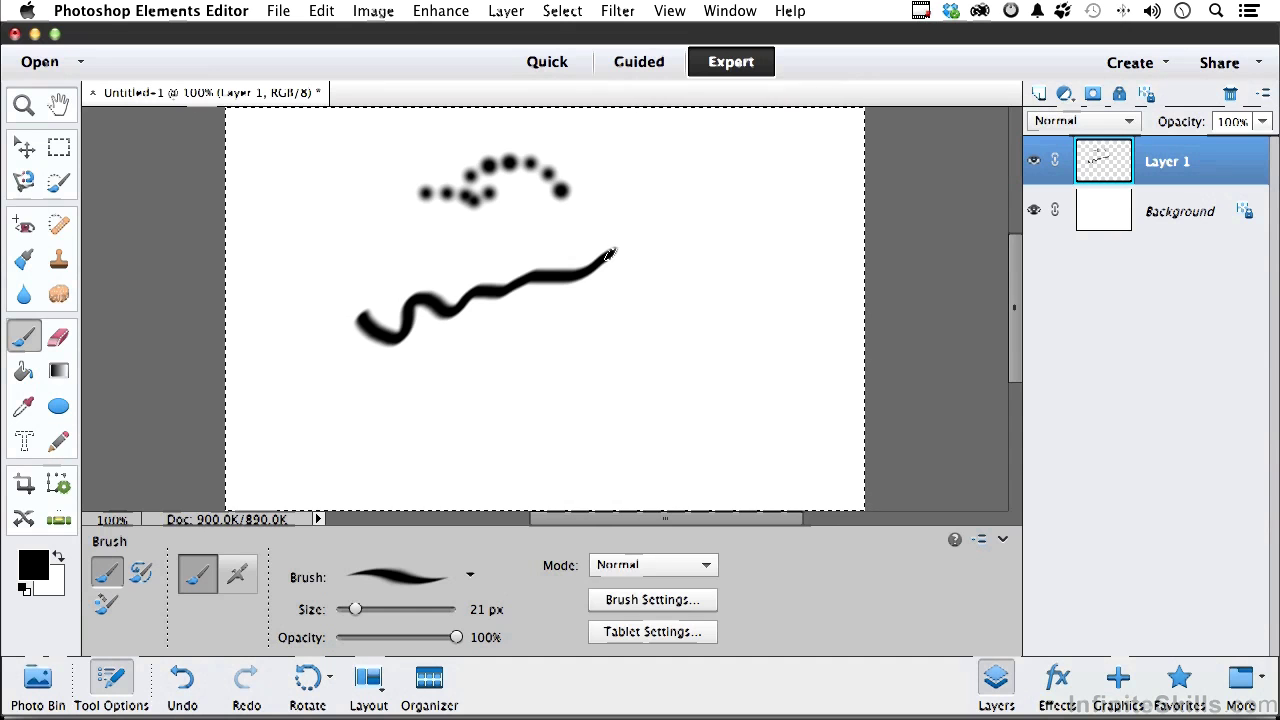
Clear the painted strokes from Layer 1 and place the Bear shape from Graphics at canvas centre
key(super+a)
key(Delete)
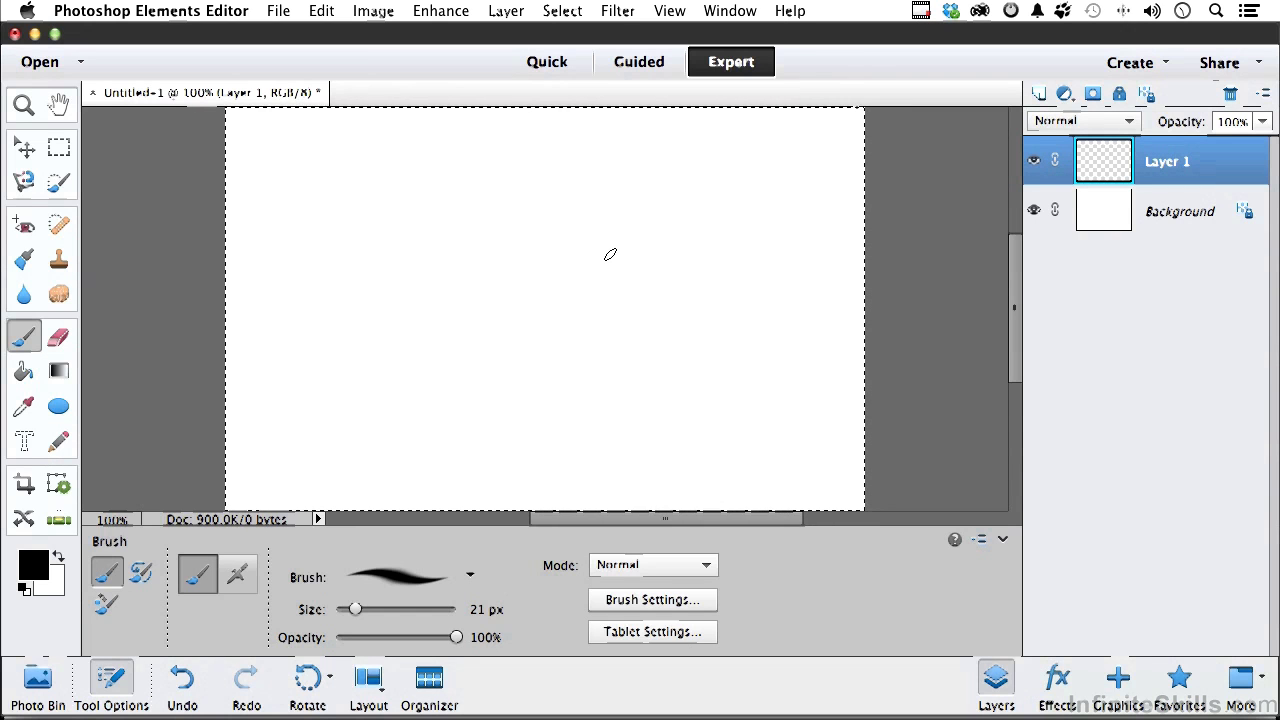
click(1122, 681)
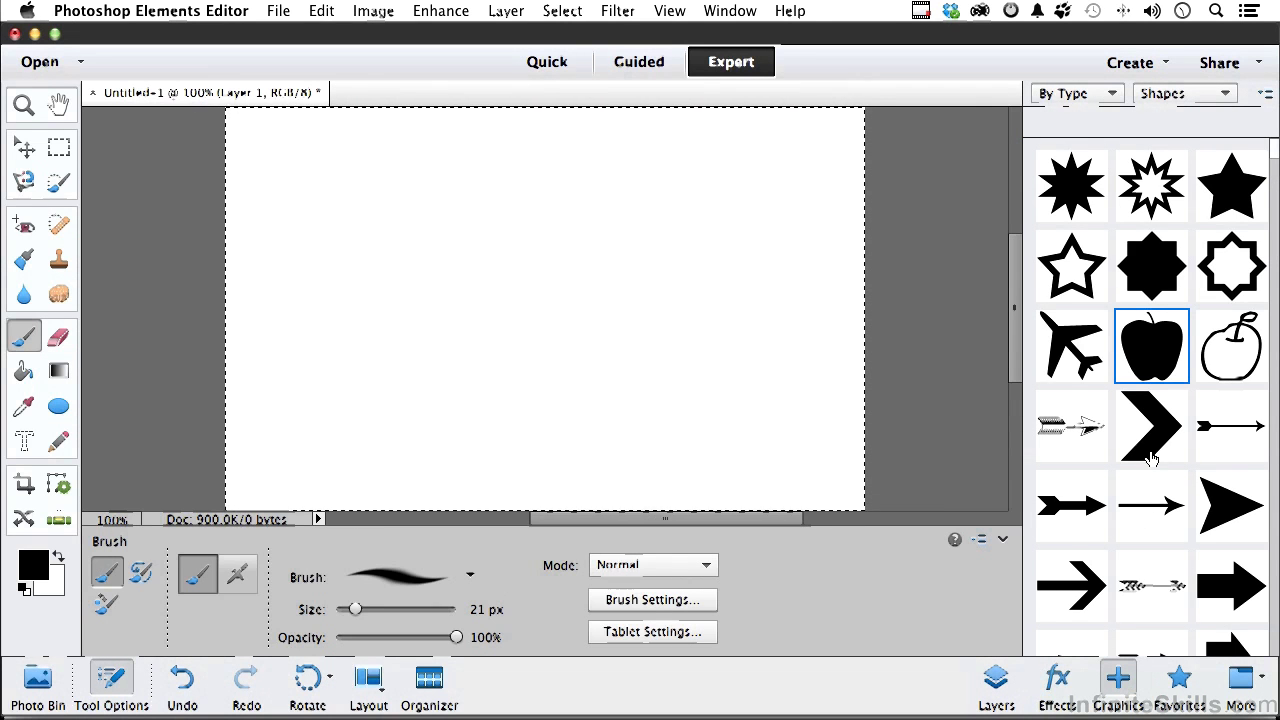
scroll(1152, 458, down, 1)
scroll(1152, 458, down, 10)
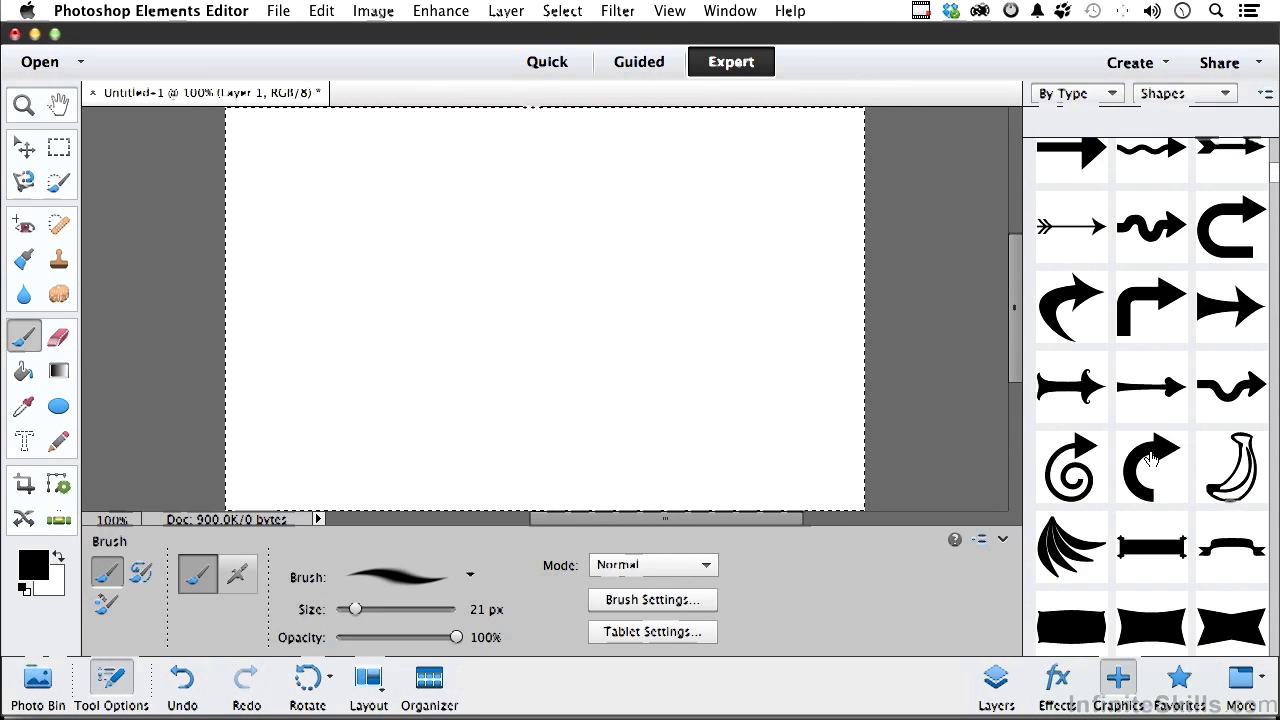
scroll(1152, 458, down, 5)
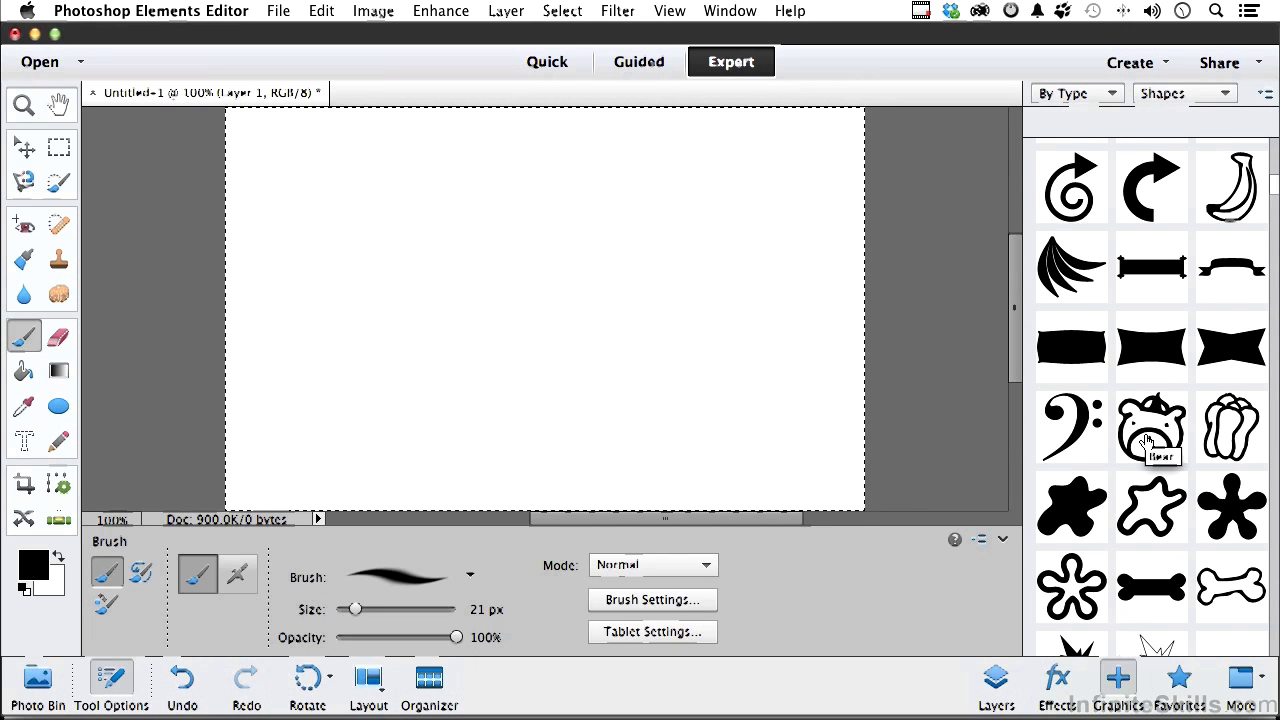
double_click(1148, 443)
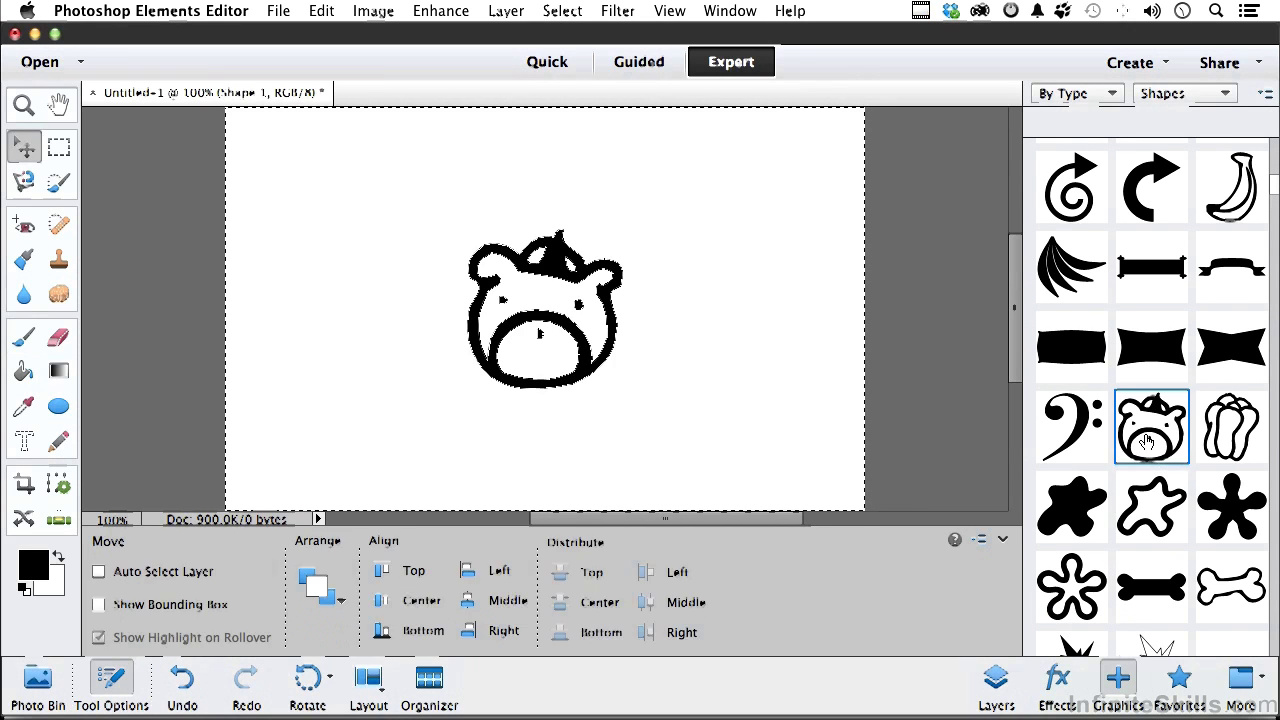
Simplify the Shape 1 layer into pixels
click(1001, 680)
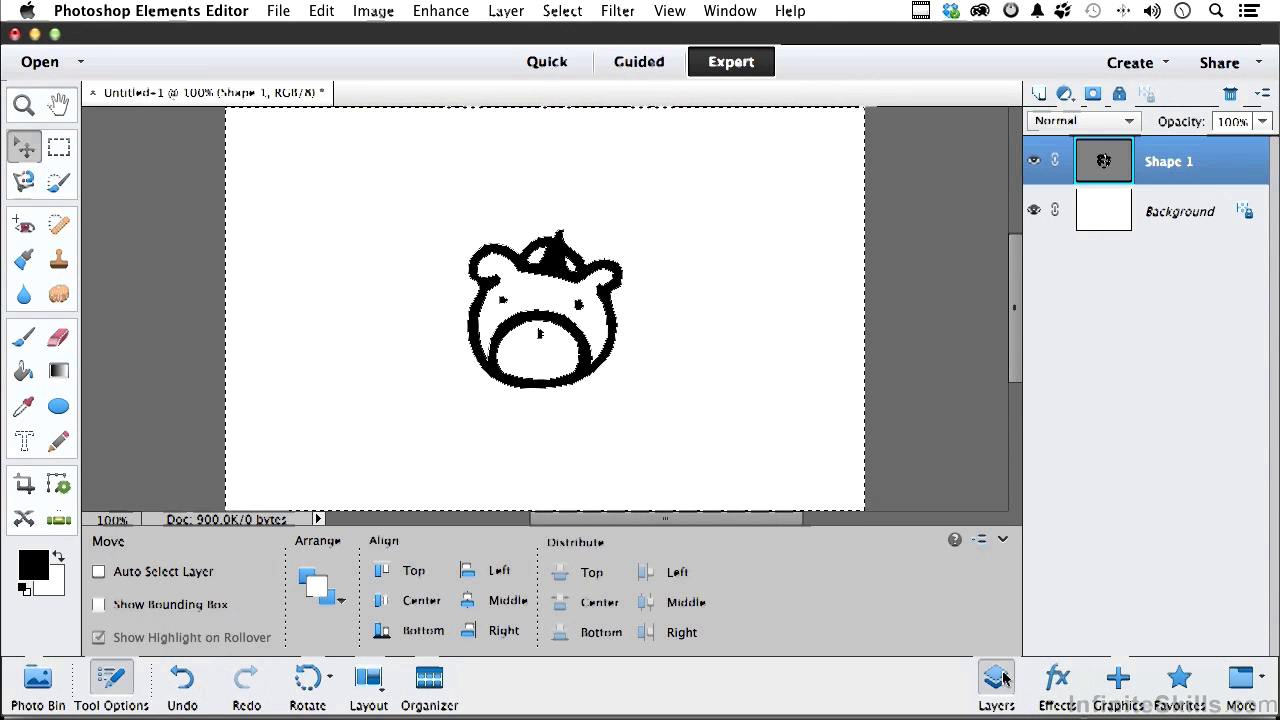
right_click(1108, 170)
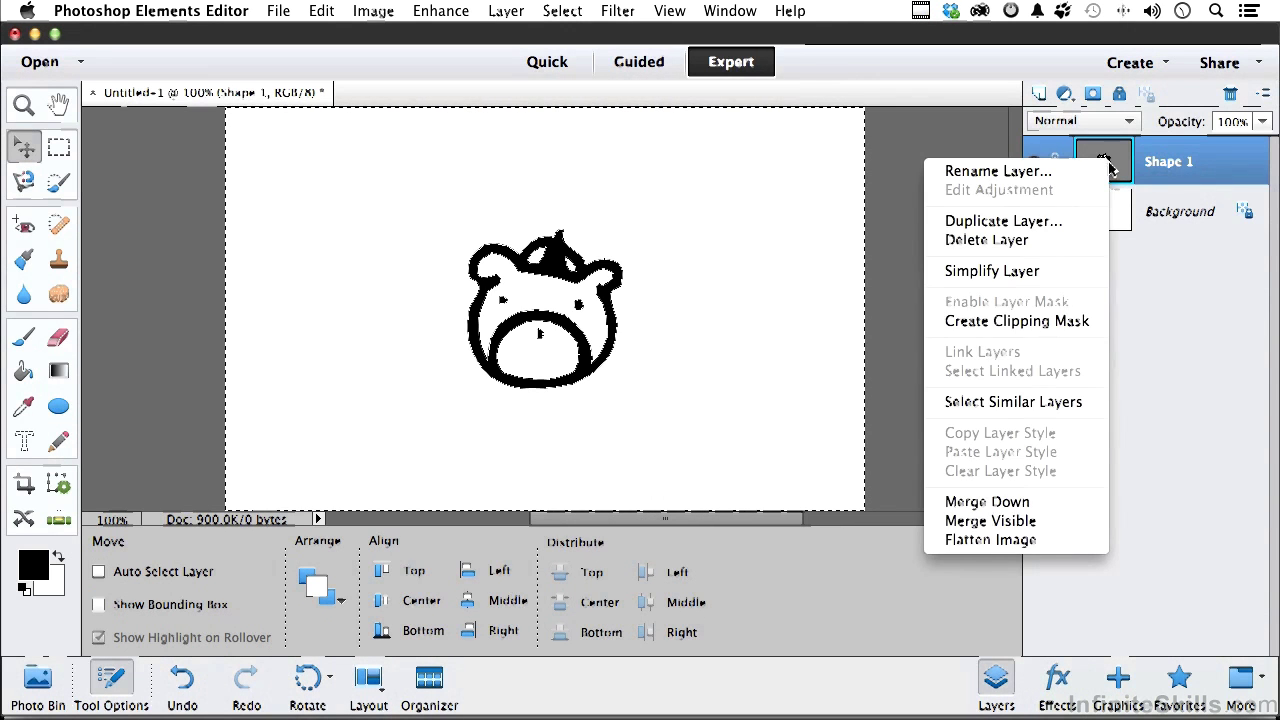
click(1055, 274)
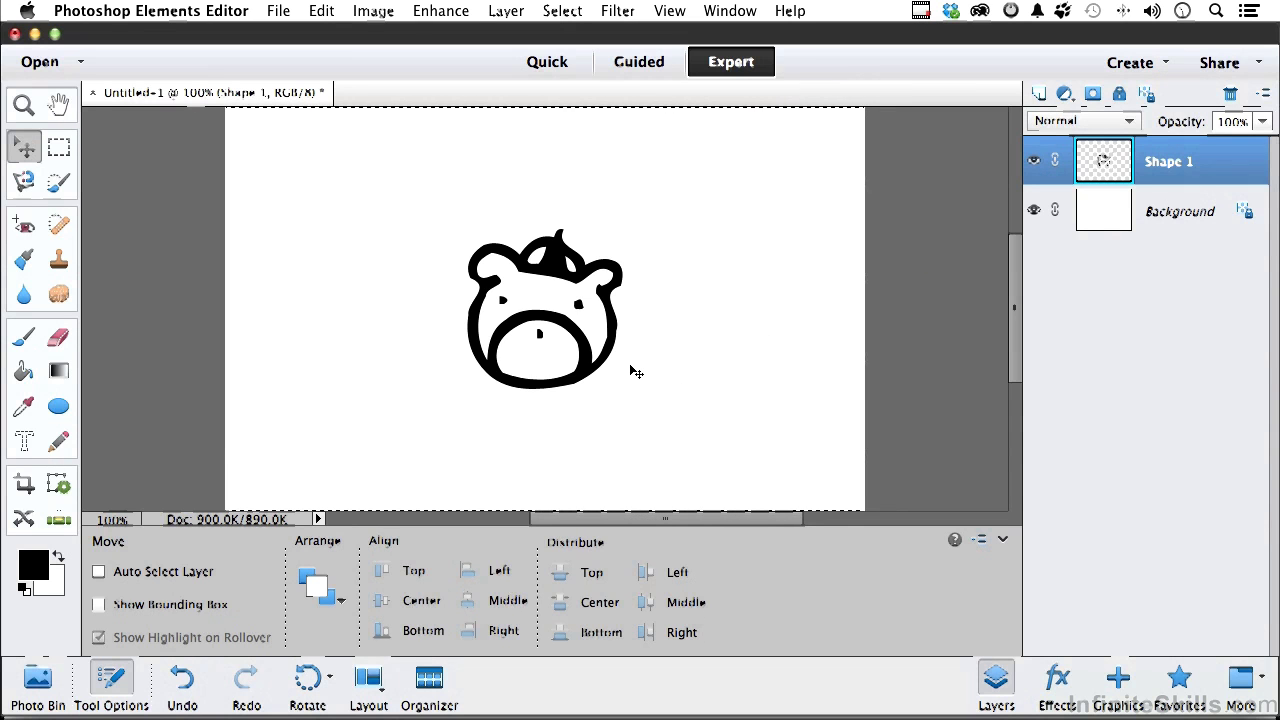
Scale the bear down to about 36% in the upper-left of the canvas and commit
key(super+t)
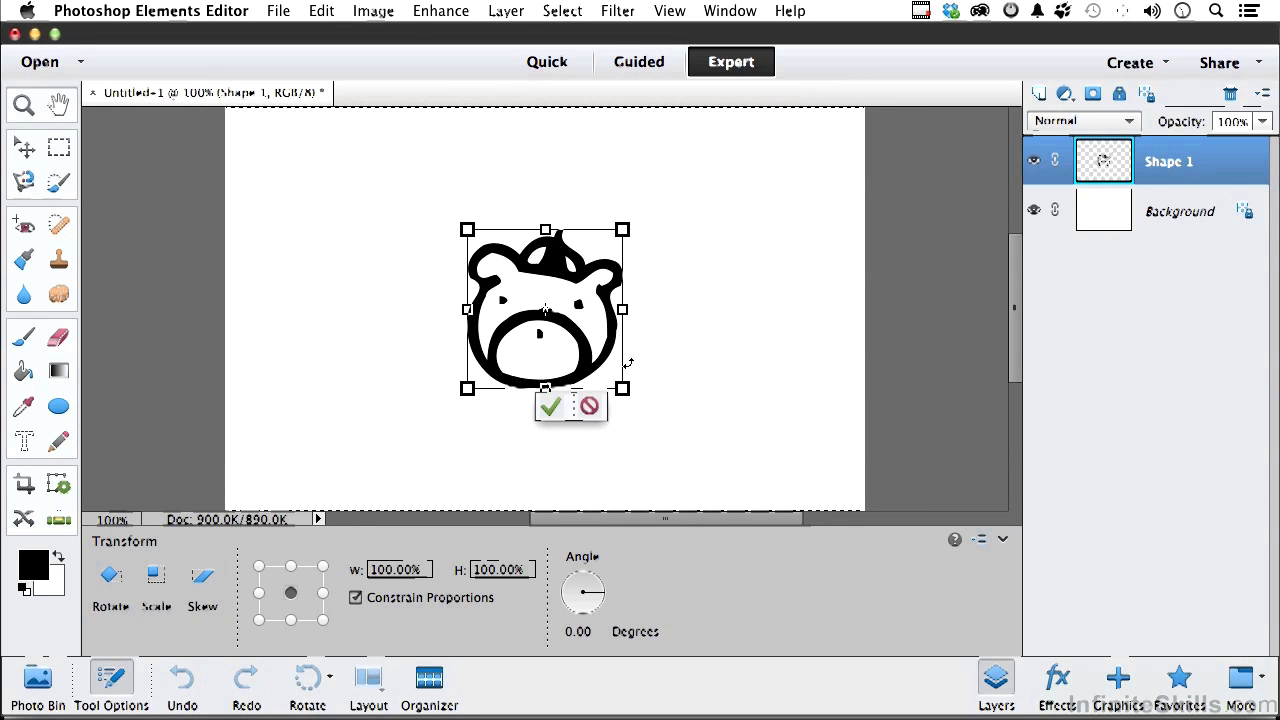
drag(622, 388, 529, 285)
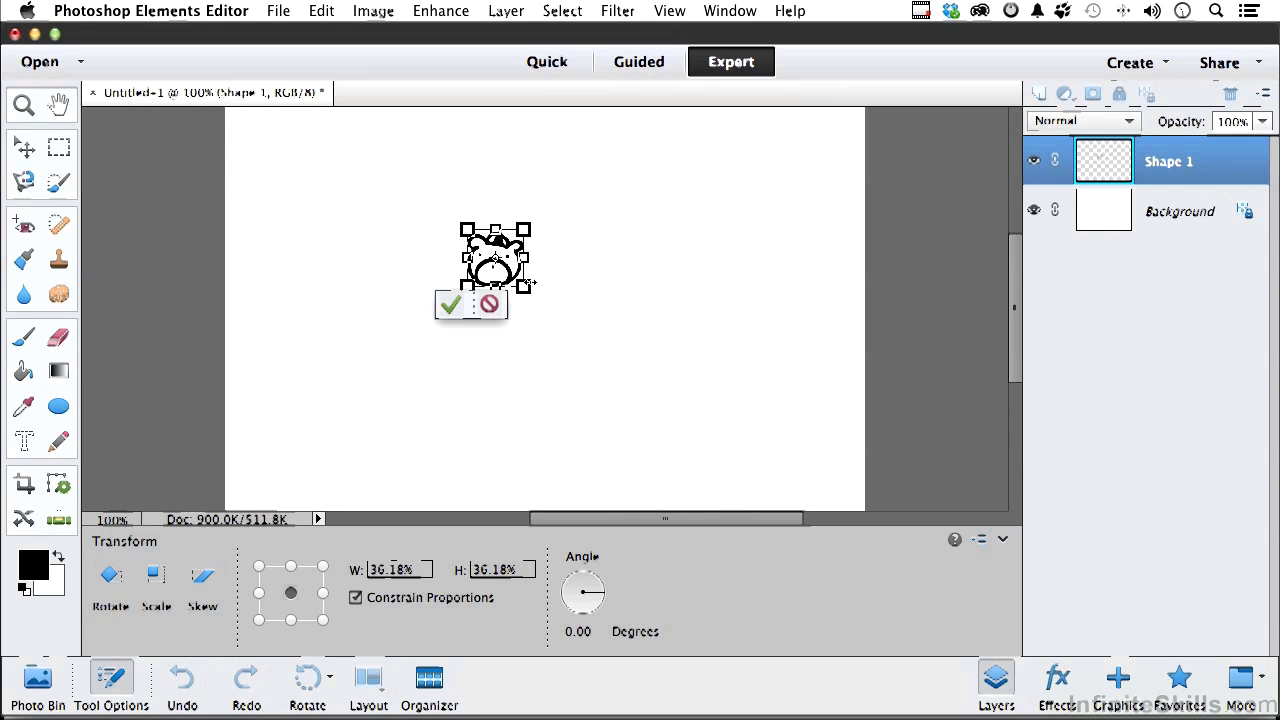
click(450, 304)
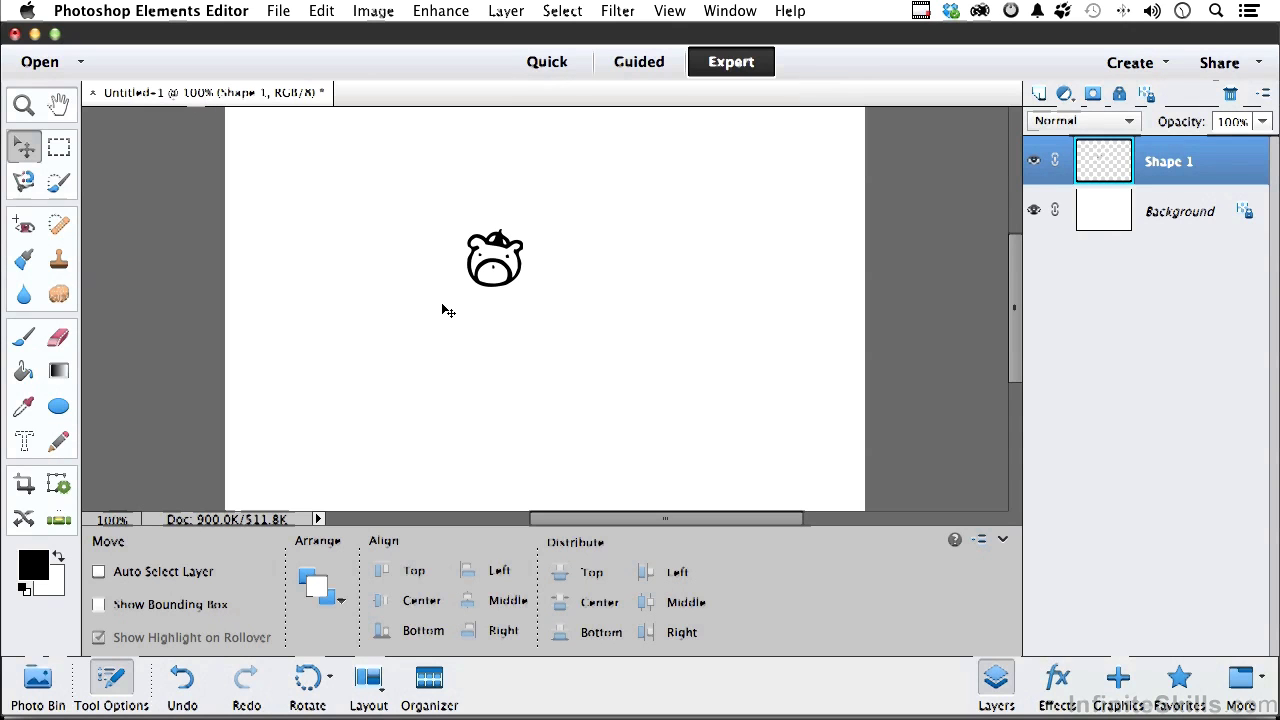
Select the small bear, hide Background, and define it as a brush named 'bear'
click(58, 147)
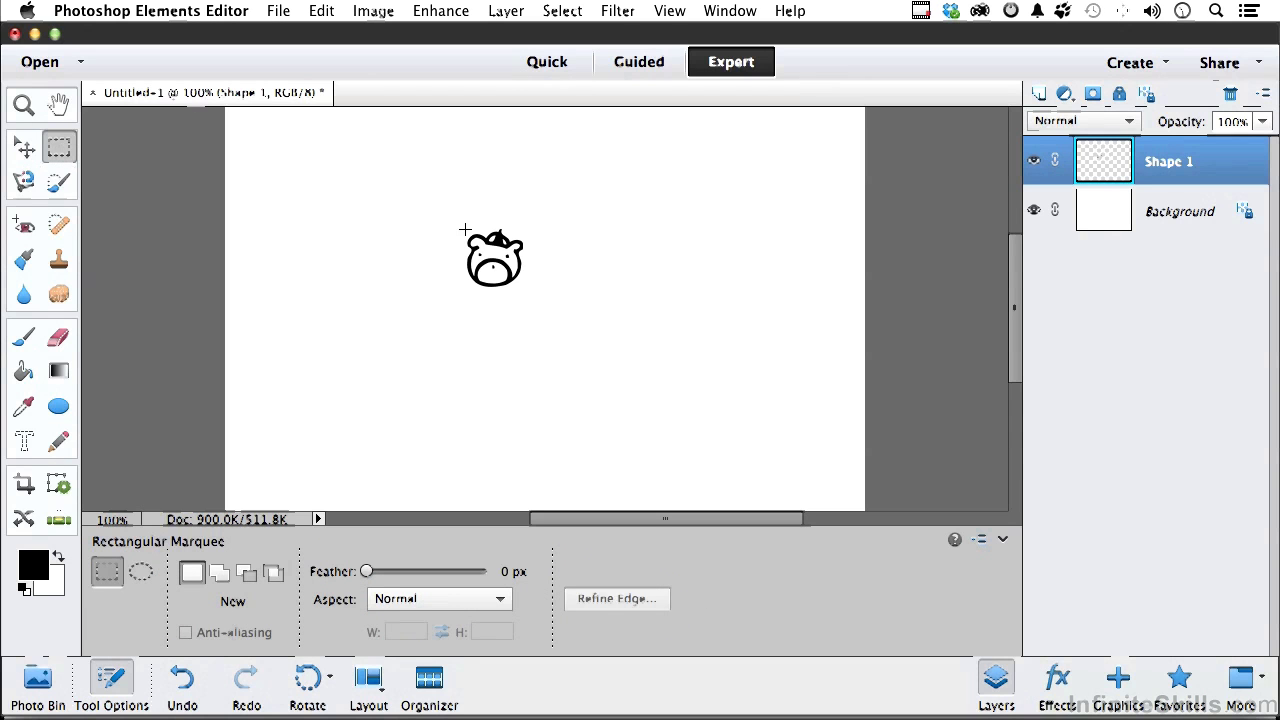
drag(457, 221, 529, 295)
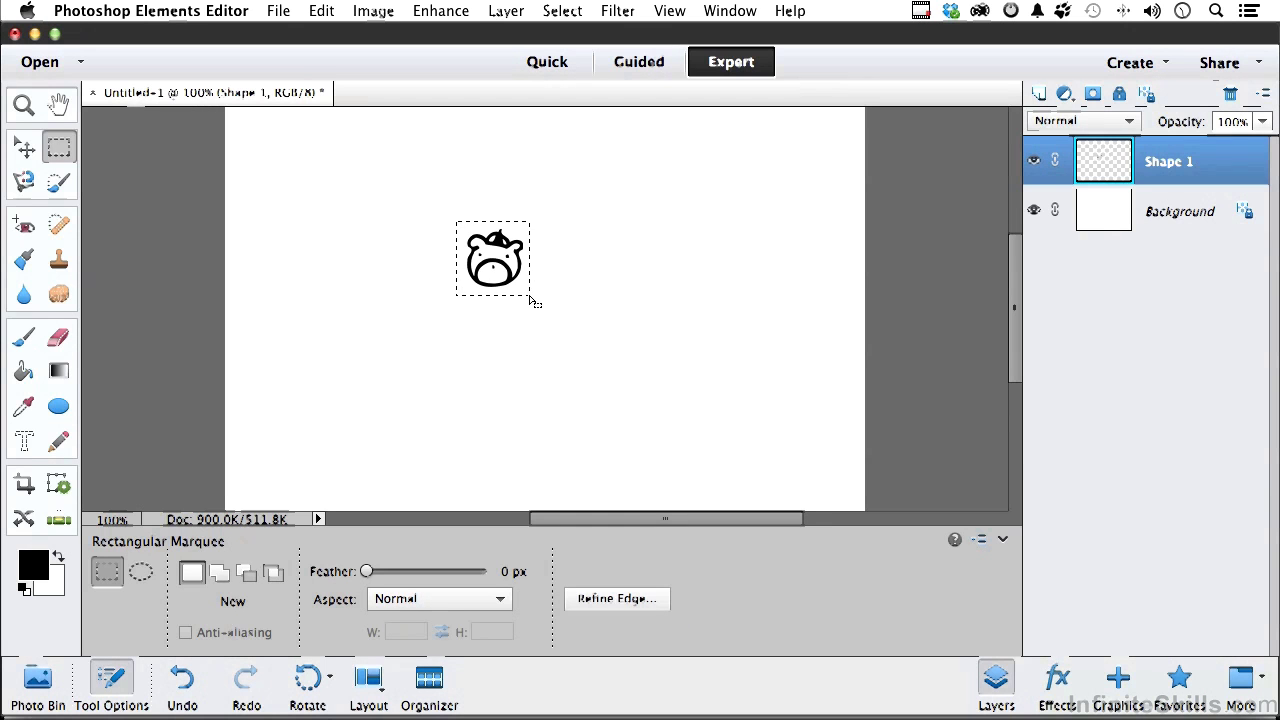
click(1034, 211)
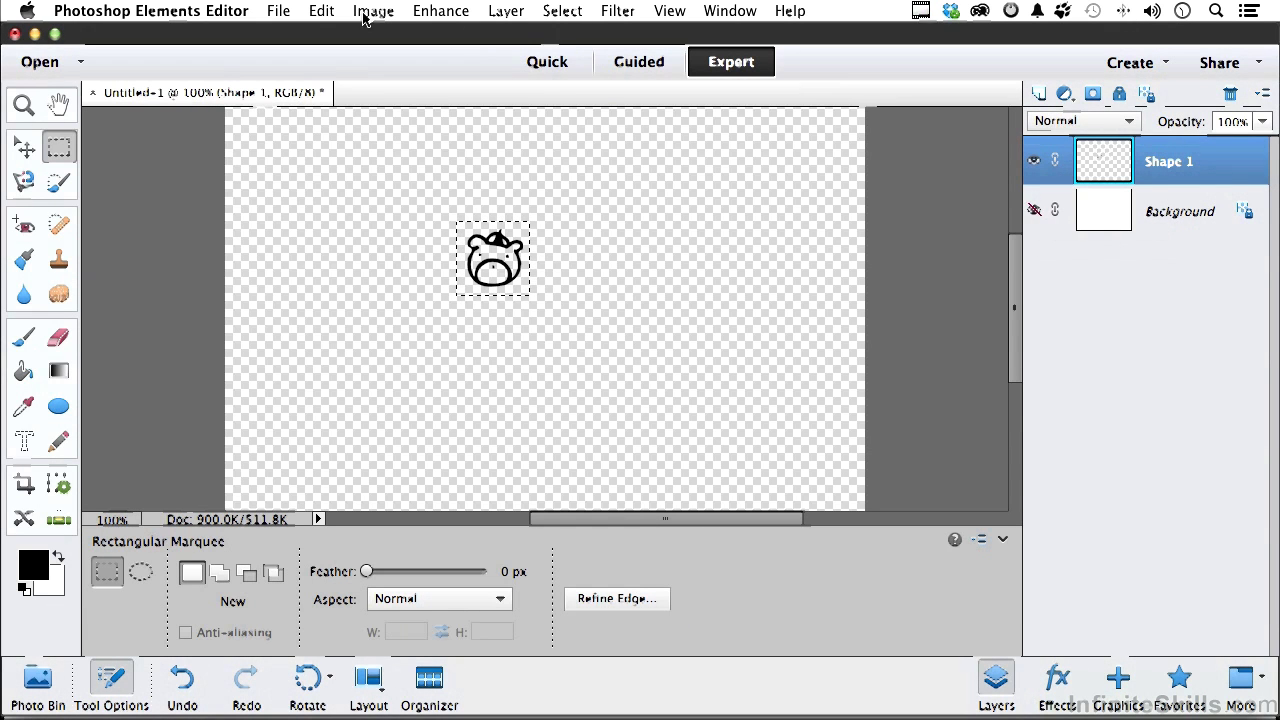
click(321, 10)
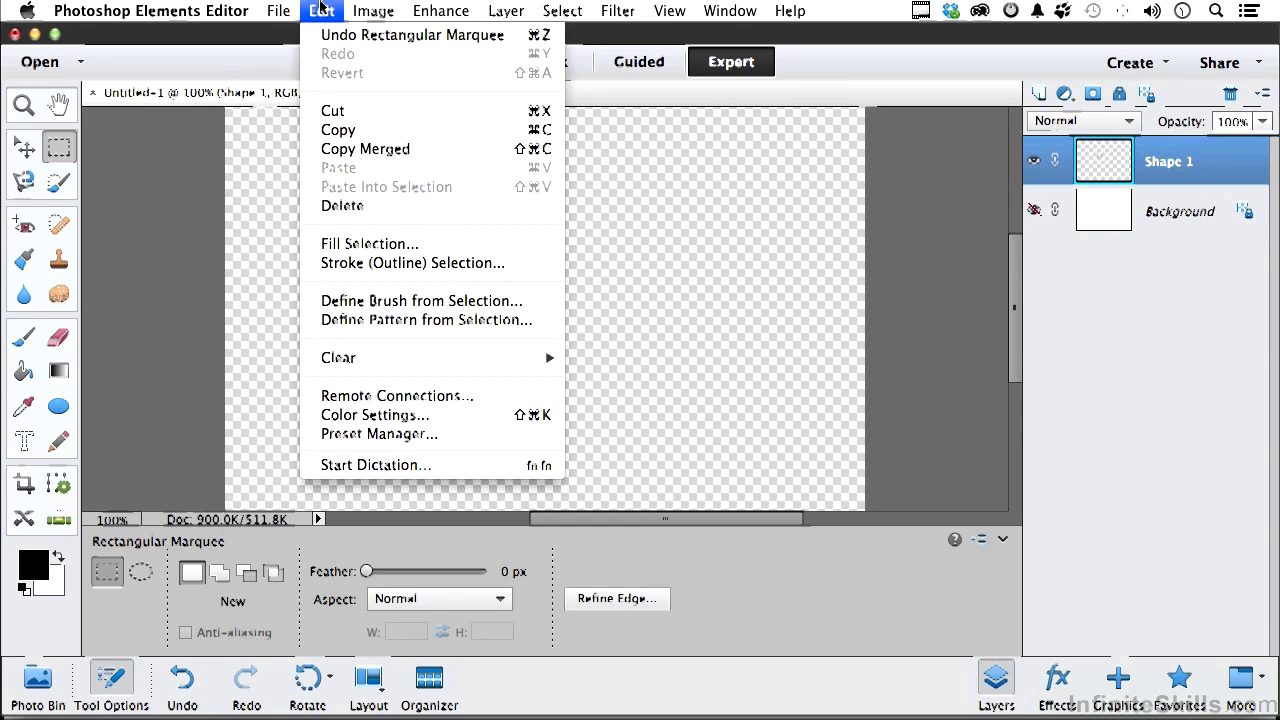
click(473, 300)
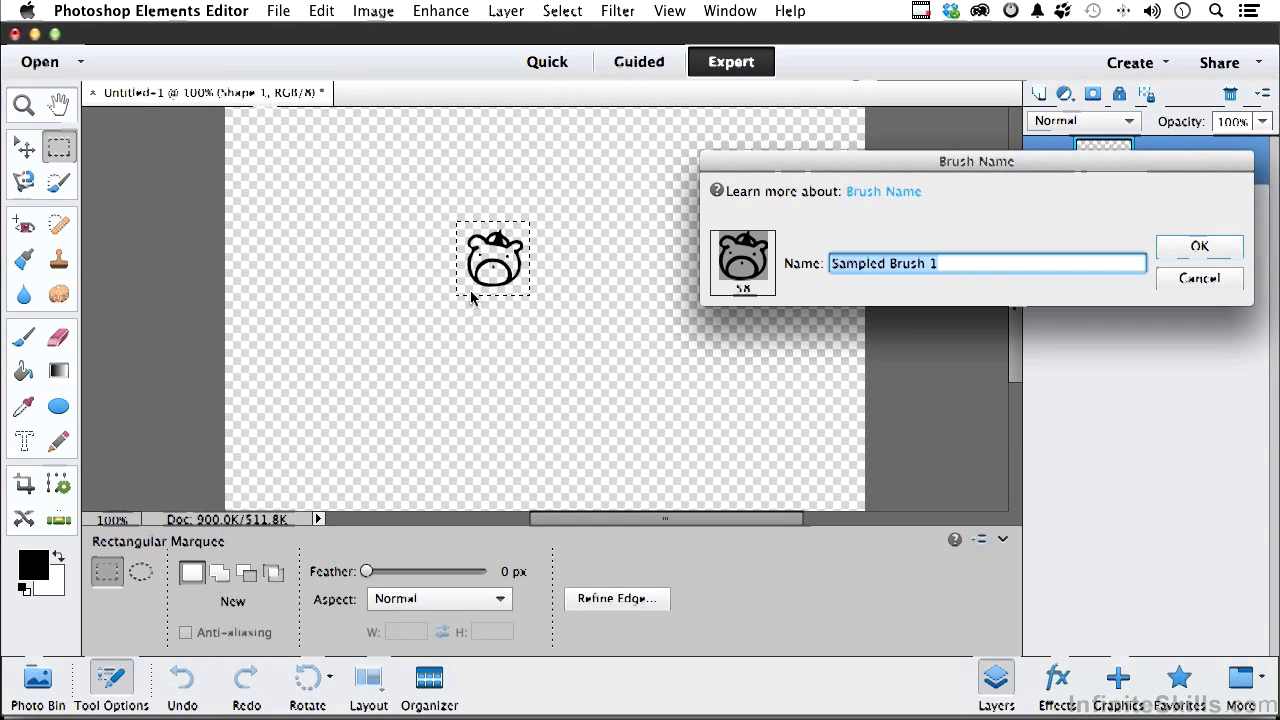
text(bear)
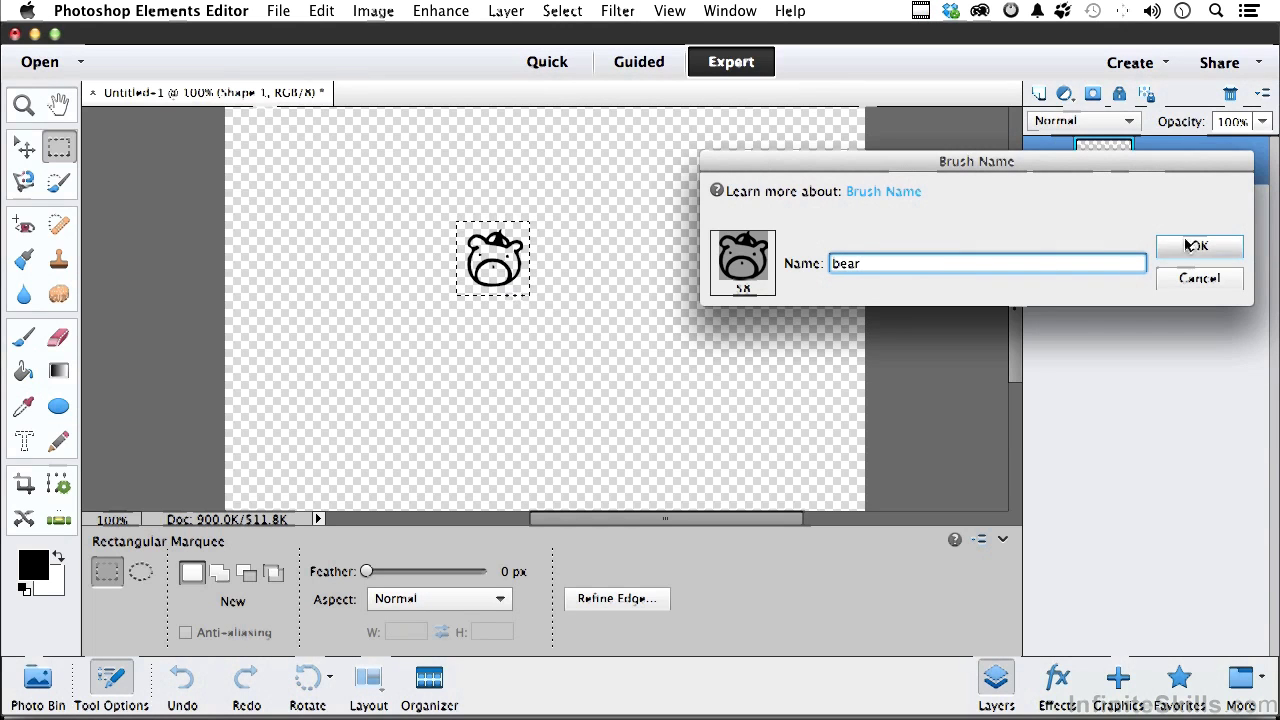
click(1199, 249)
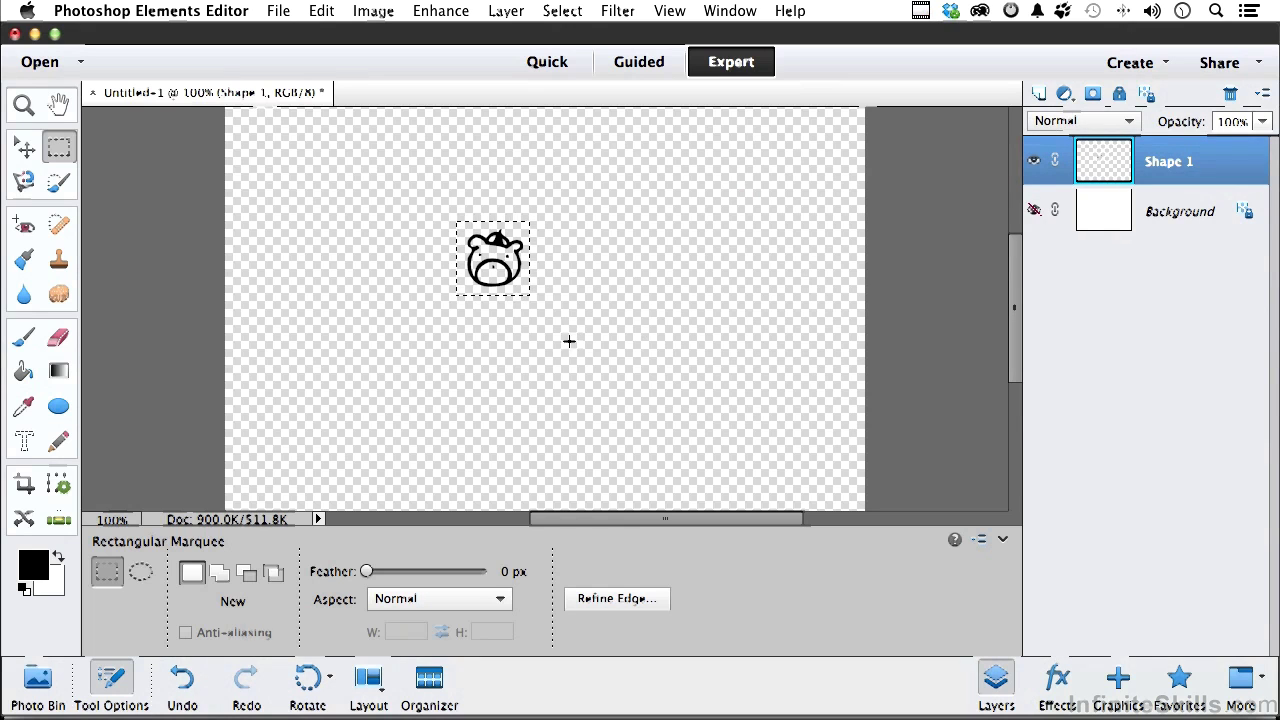
Erase the bear from the canvas, show Background again and deselect
key(Delete)
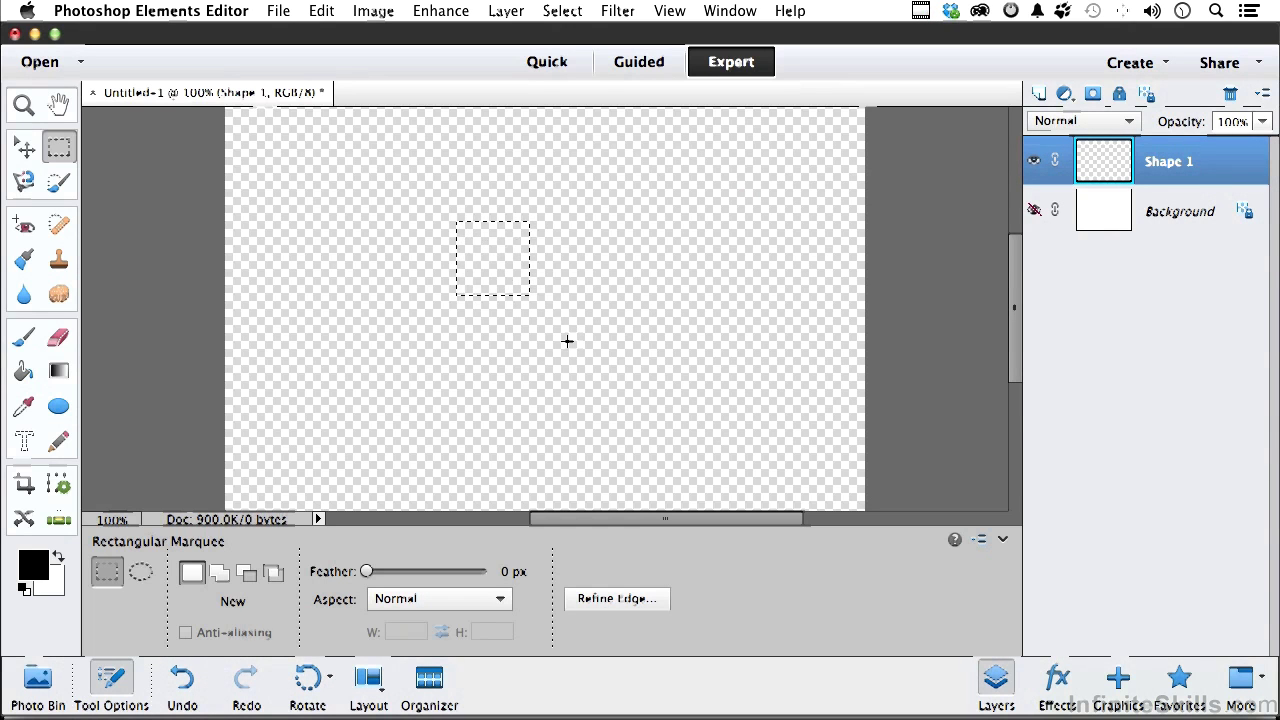
click(1034, 211)
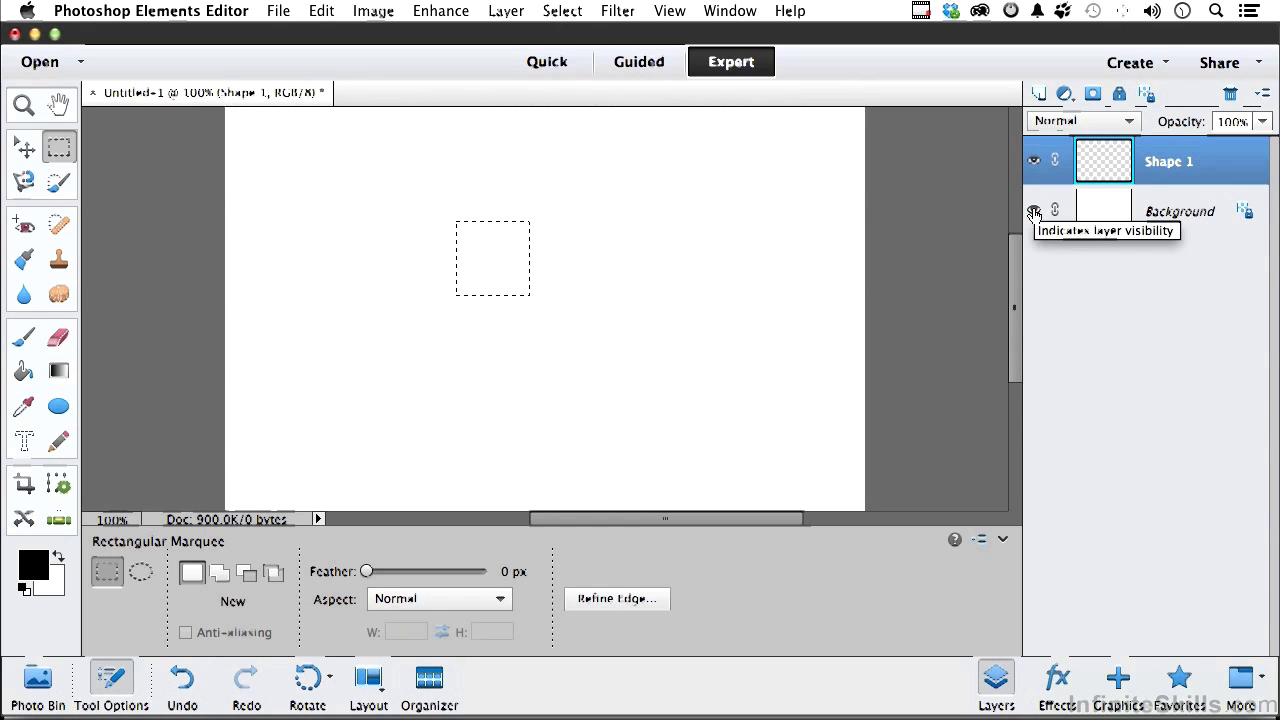
key(super+d)
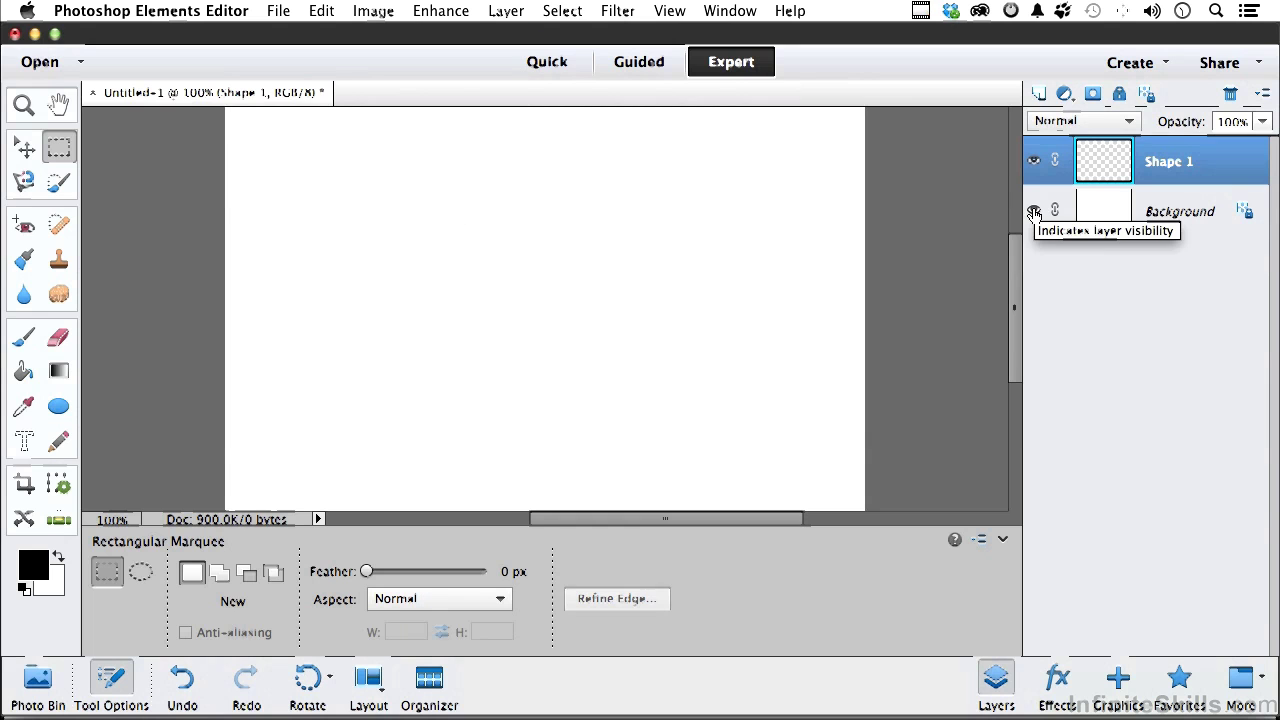
Switch to the Brush tool with the 58 px bear brush, undoing a test stroke
click(24, 337)
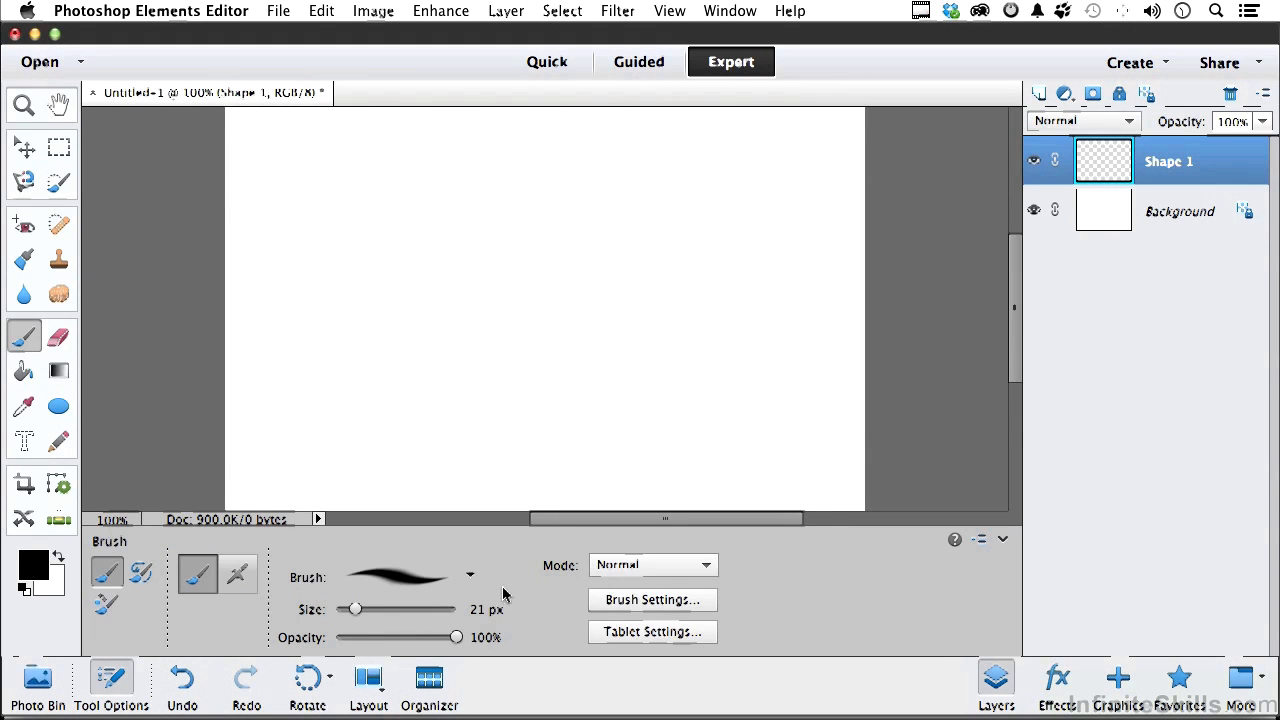
click(470, 577)
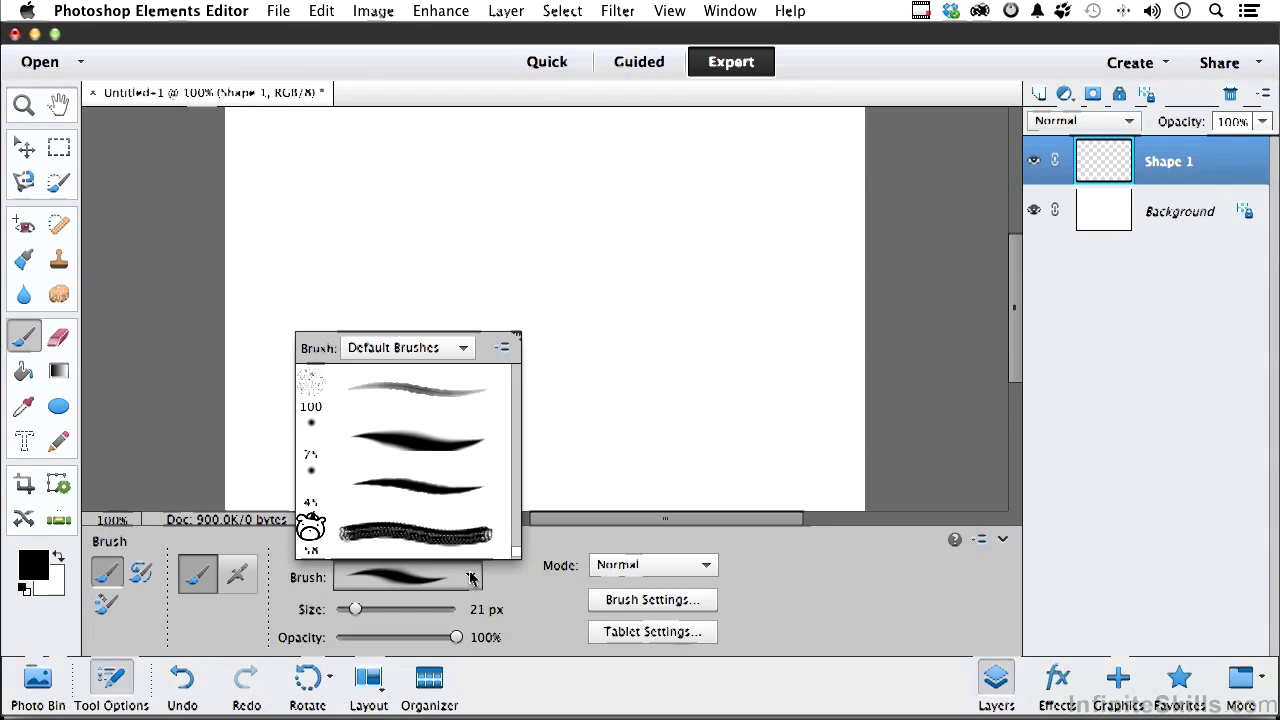
click(407, 540)
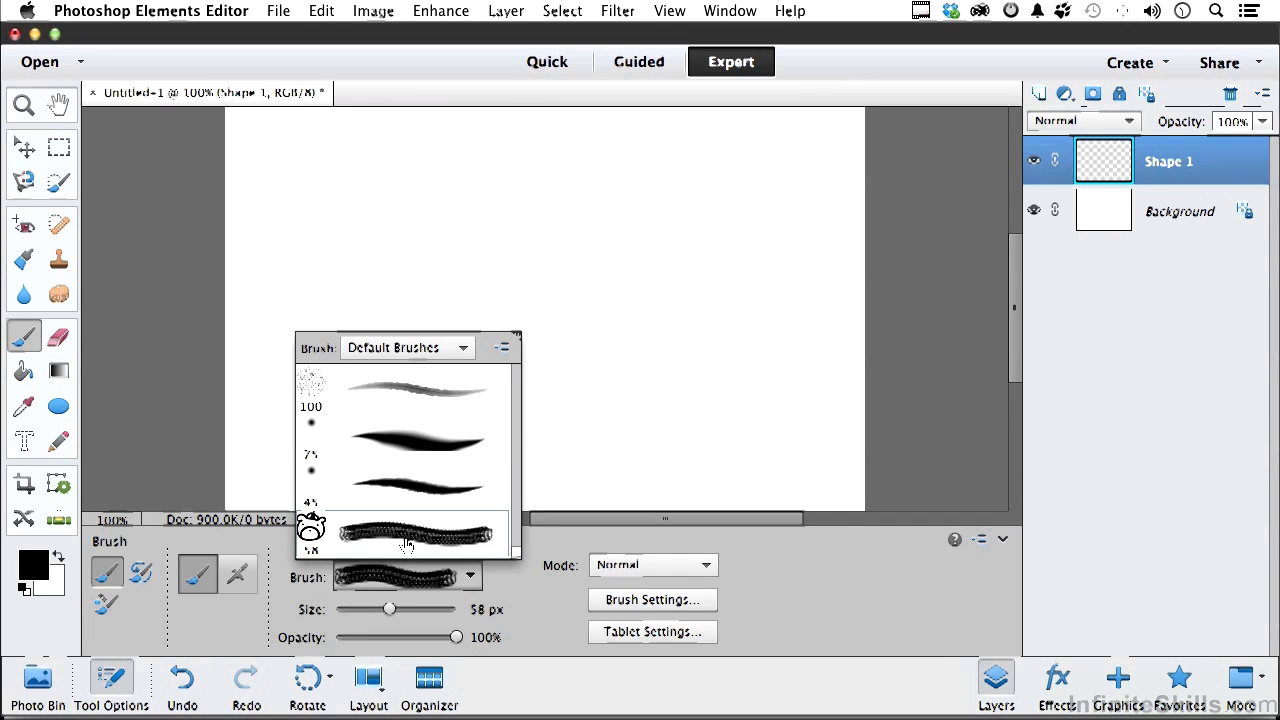
click(409, 200)
drag(404, 188, 705, 172)
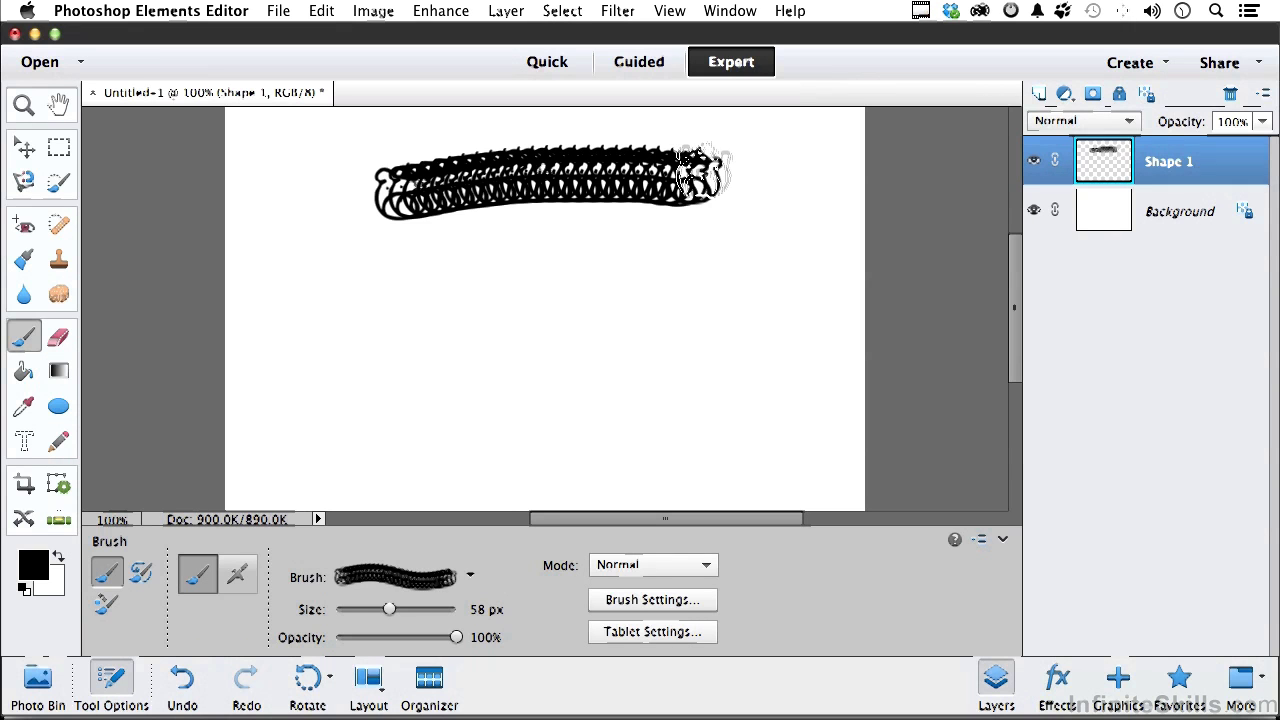
key(ctrl+z)
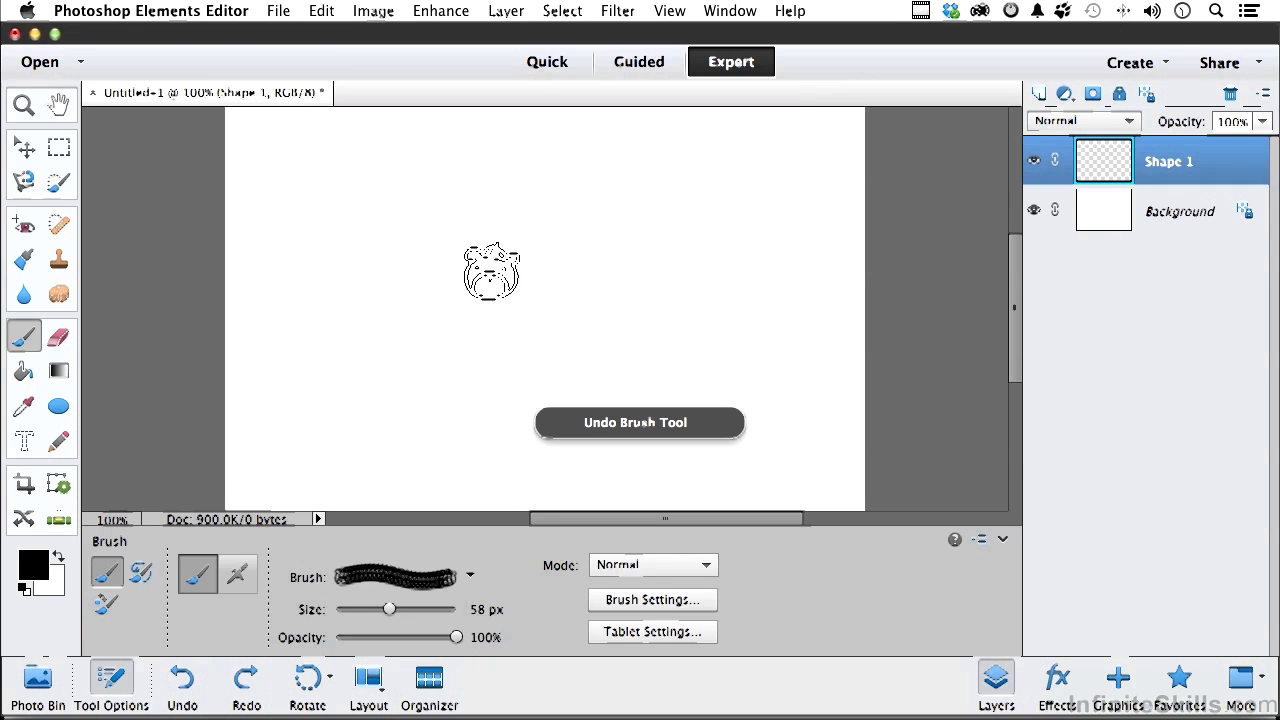
Set the foreground colour to bright red and the background colour to saturated blue
click(30, 565)
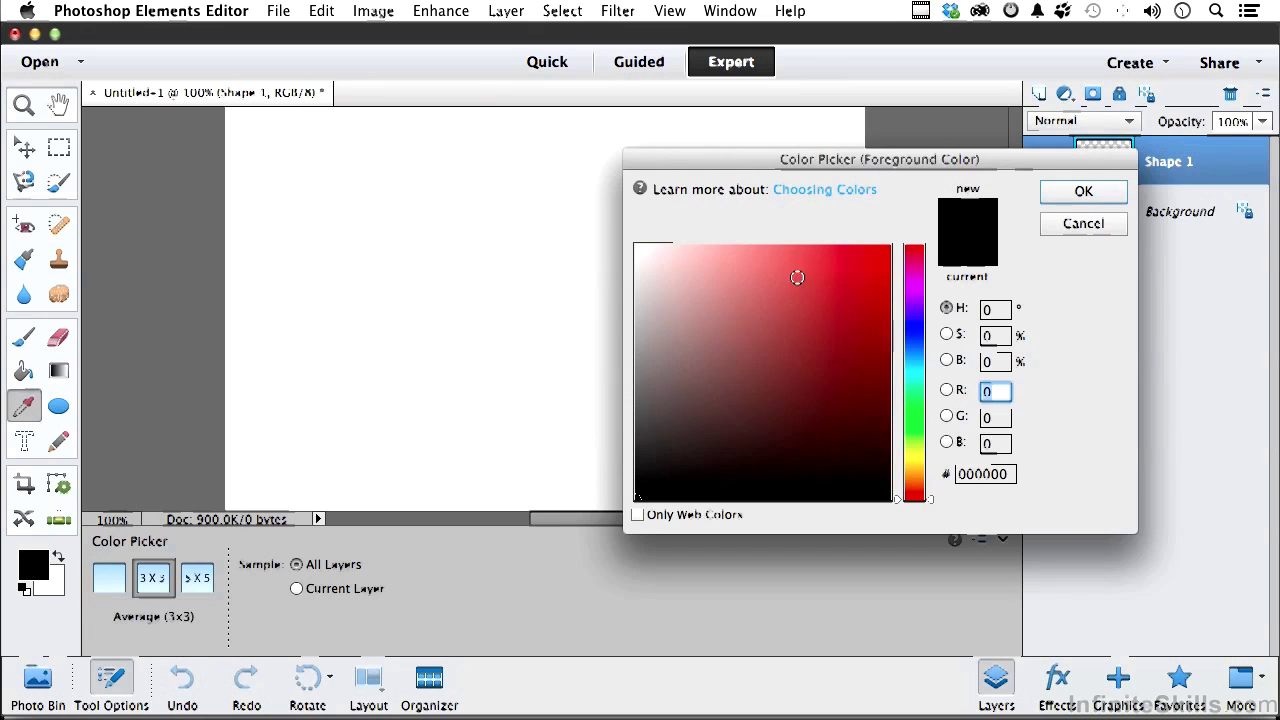
click(880, 250)
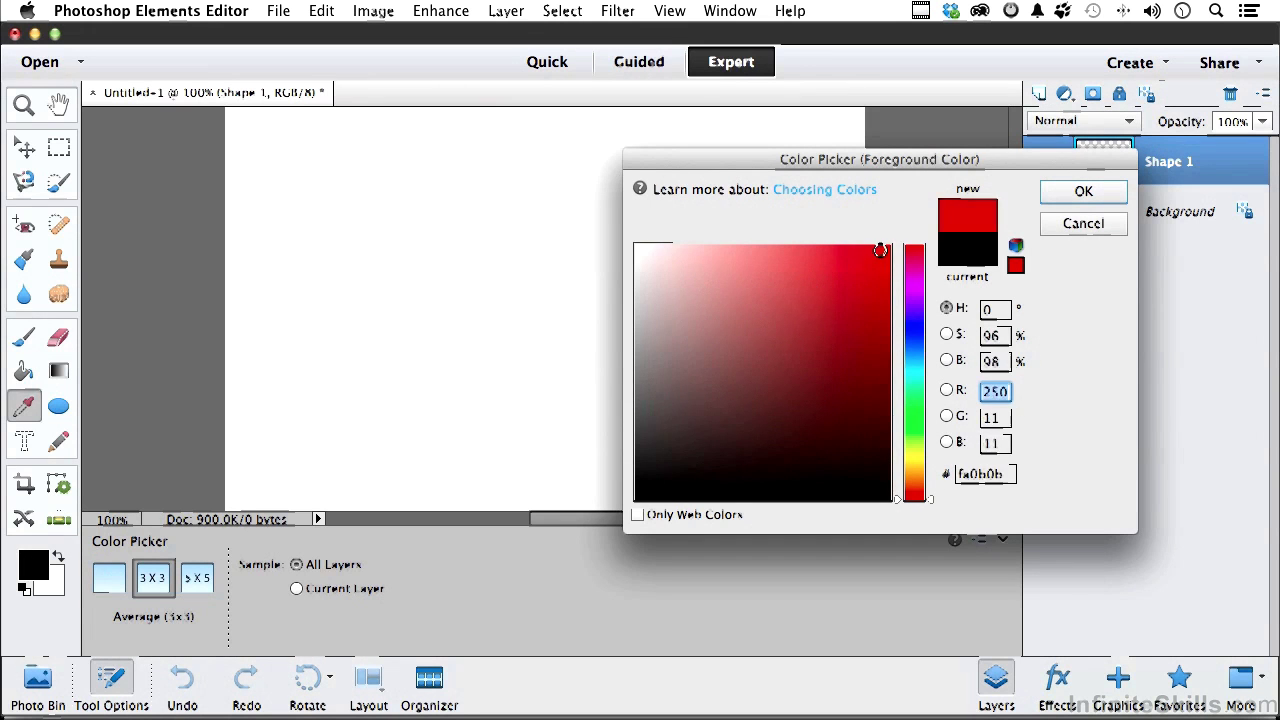
click(1063, 191)
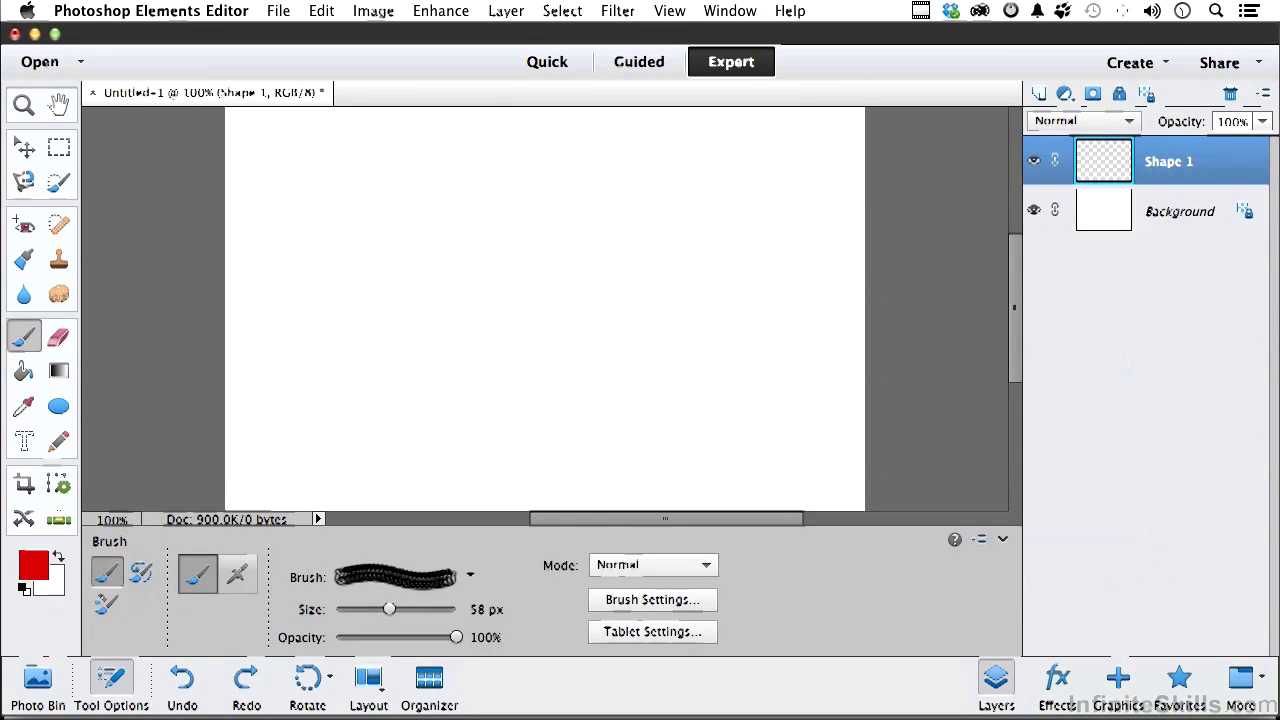
click(58, 594)
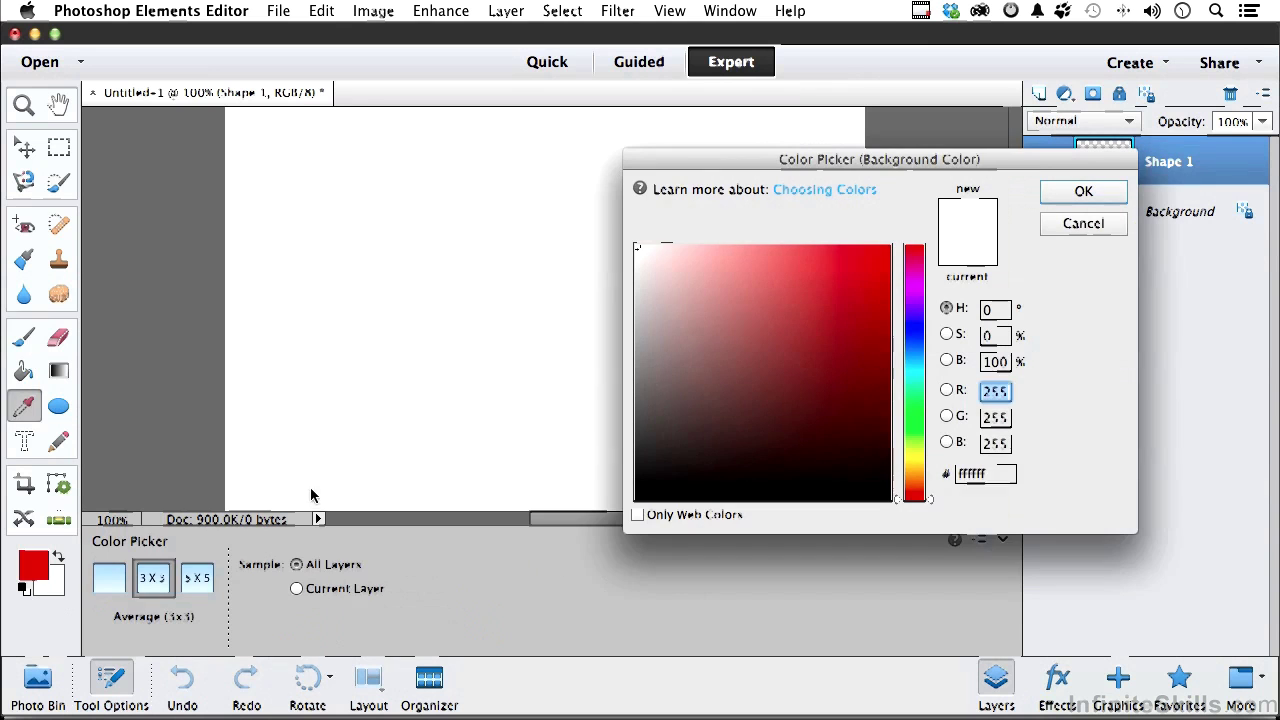
click(918, 327)
click(883, 247)
click(1082, 192)
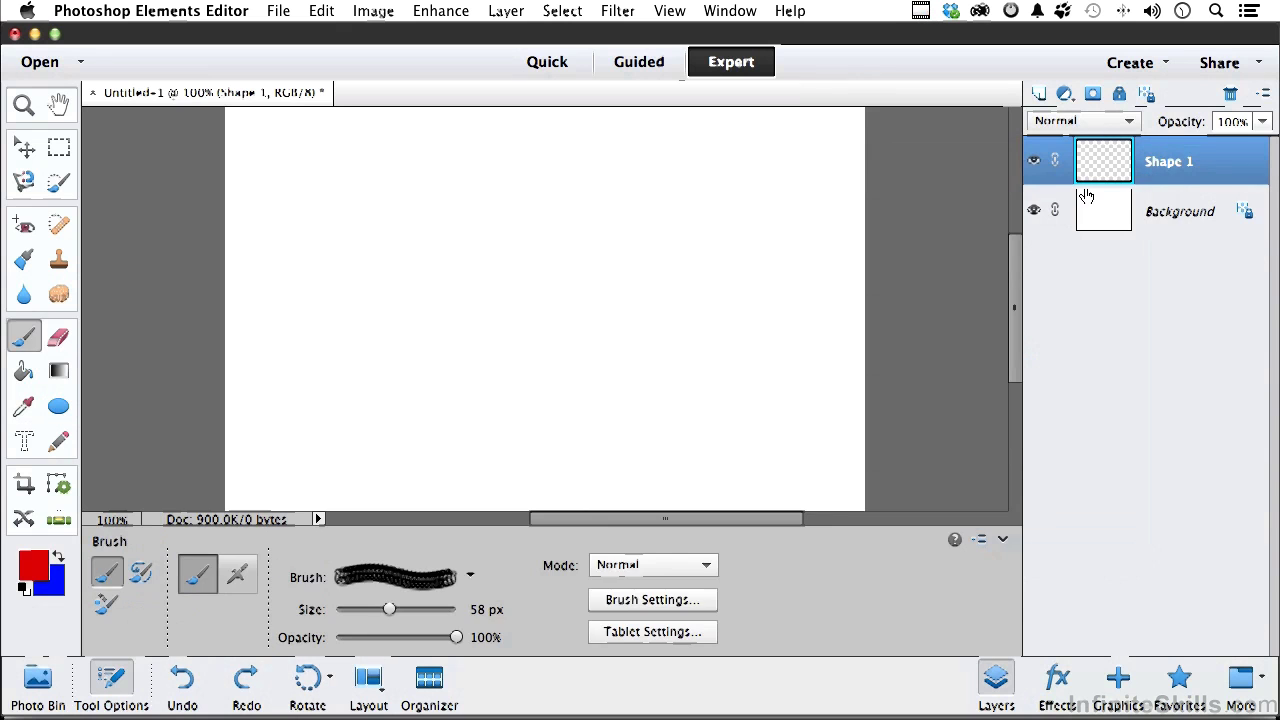
Set Hue Jitter 72%, Scatter 61%, Spacing 74%, then paint a stroke of multicoloured bears
click(645, 600)
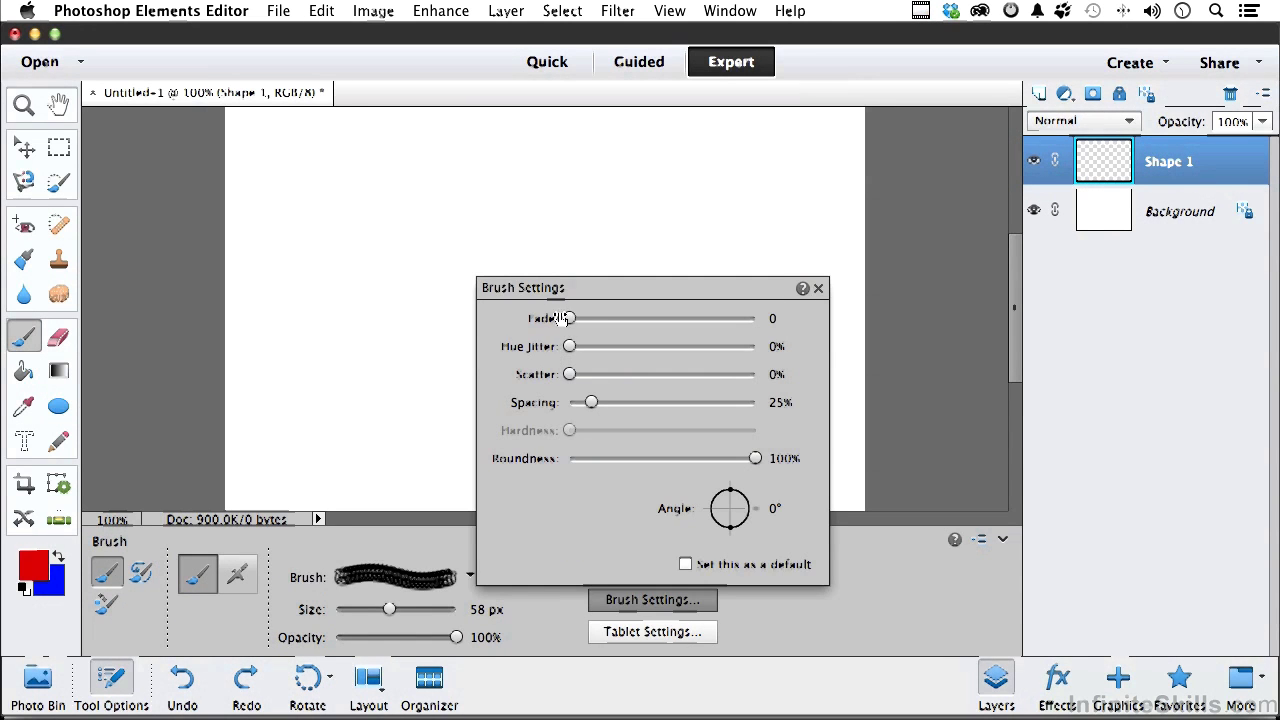
drag(571, 346, 703, 347)
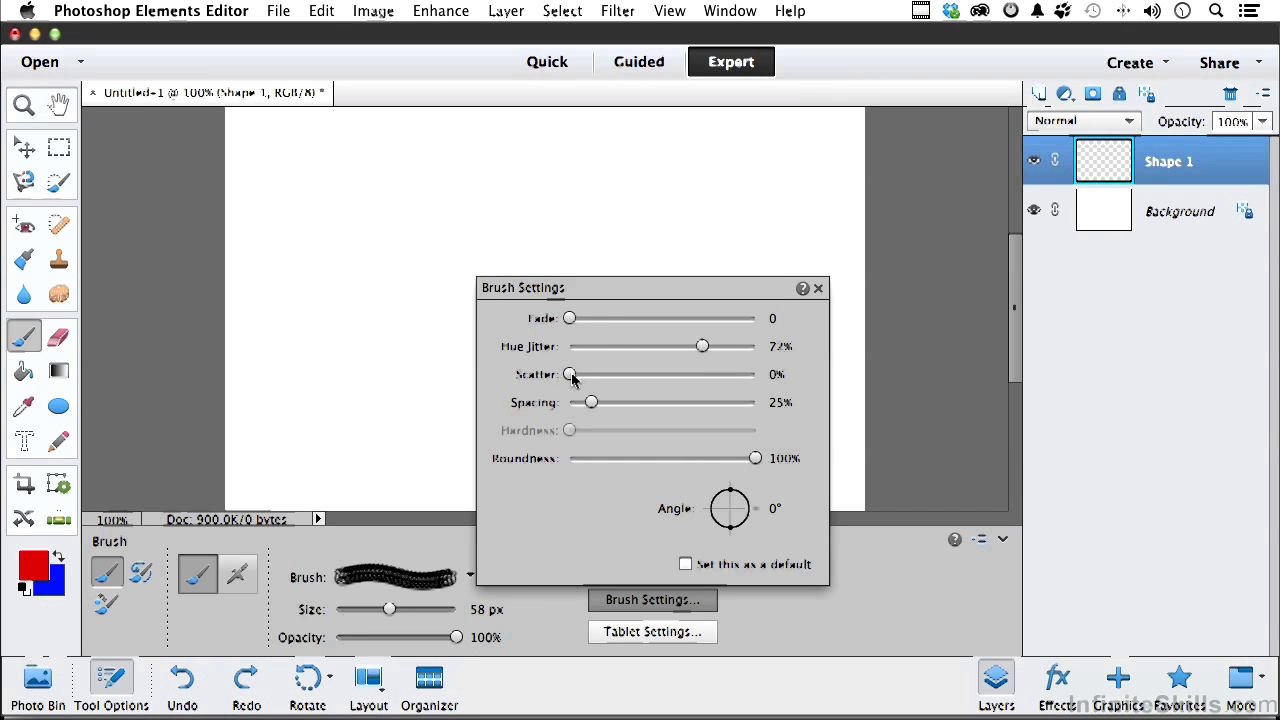
drag(572, 376, 684, 375)
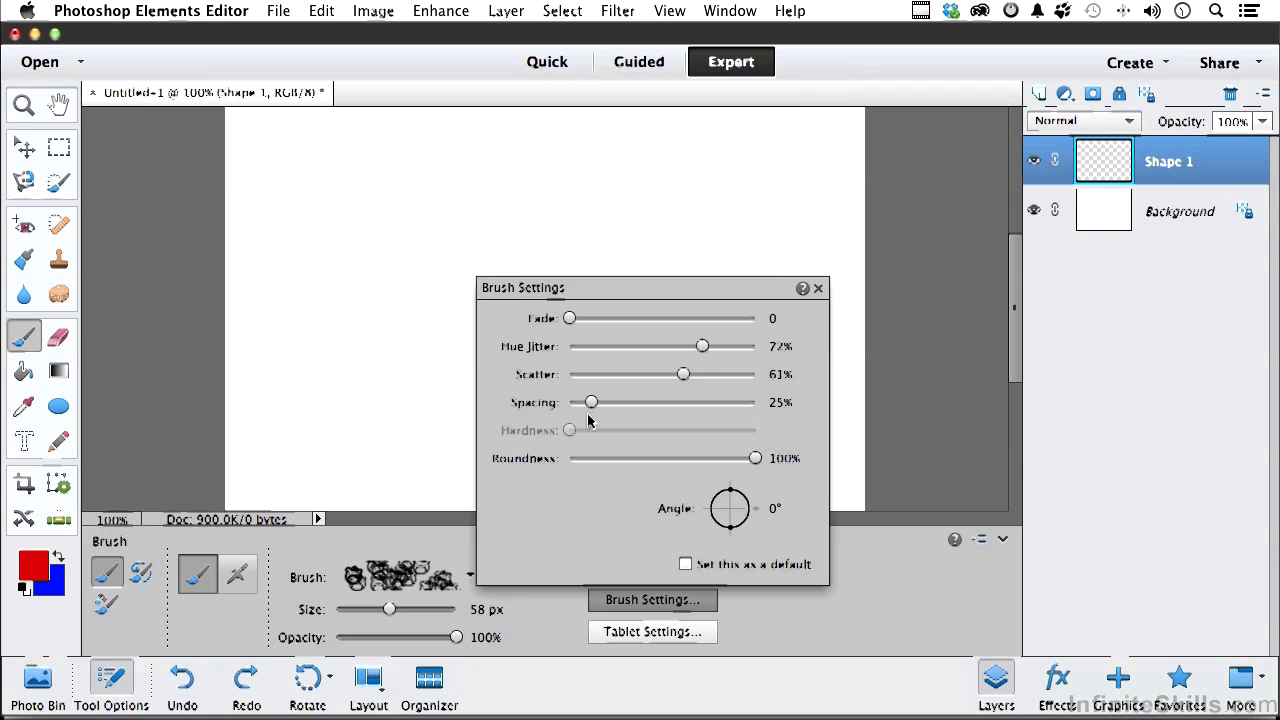
drag(591, 403, 636, 403)
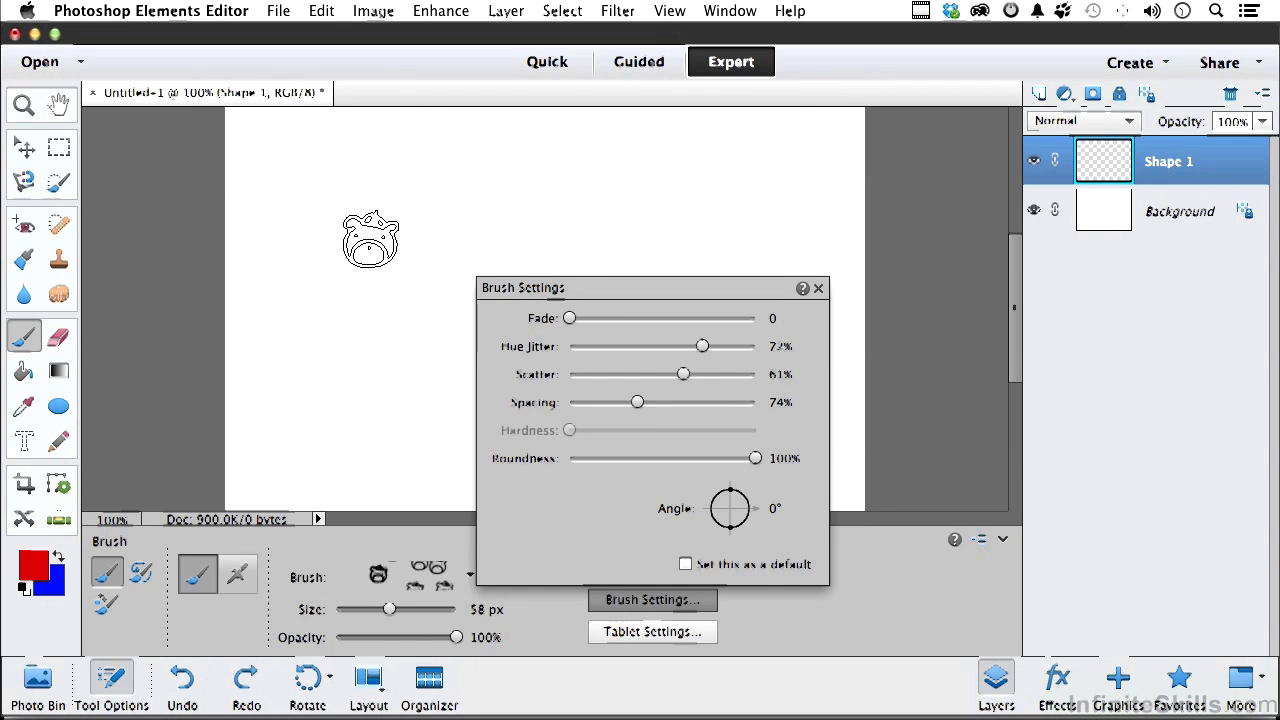
mouse_move(370, 240)
mouse_down()
mouse_move(405, 233)
mouse_move(543, 277)
mouse_move(627, 246)
mouse_move(545, 232)
mouse_move(410, 354)
mouse_move(348, 351)
mouse_move(363, 260)
mouse_move(424, 362)
mouse_move(515, 343)
mouse_move(420, 362)
mouse_move(452, 308)
mouse_move(712, 377)
mouse_move(796, 300)
mouse_move(750, 212)
mouse_move(732, 220)
mouse_move(797, 356)
mouse_move(751, 416)
mouse_move(625, 445)
mouse_move(394, 450)
mouse_move(318, 437)
mouse_up()
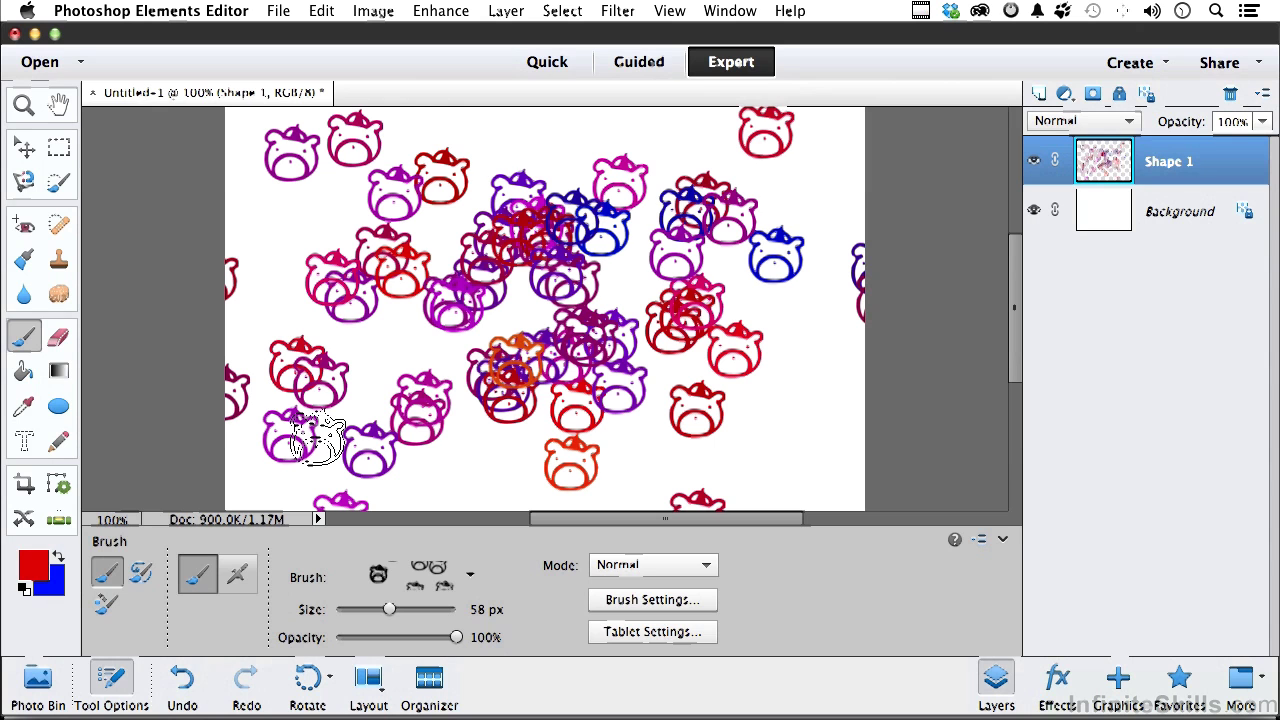
Delete the 58 px bear brush from the Brushes presets in Preset Manager and close it
click(318, 12)
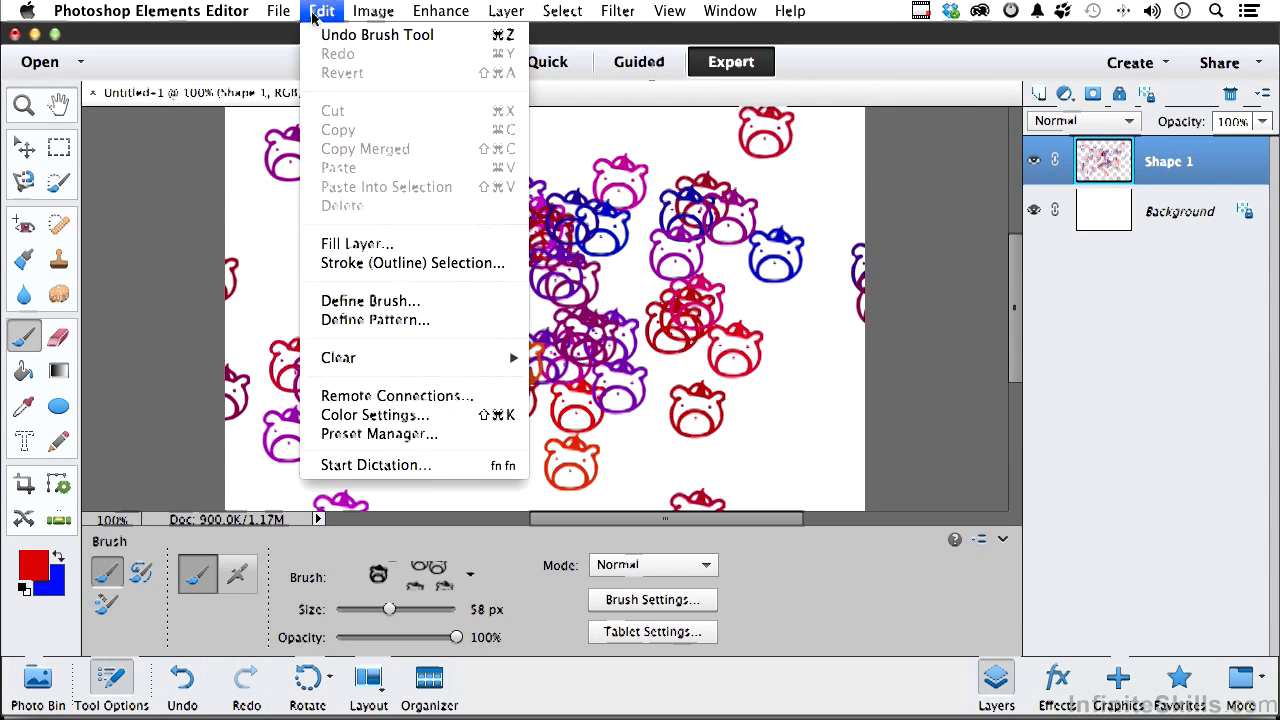
click(379, 434)
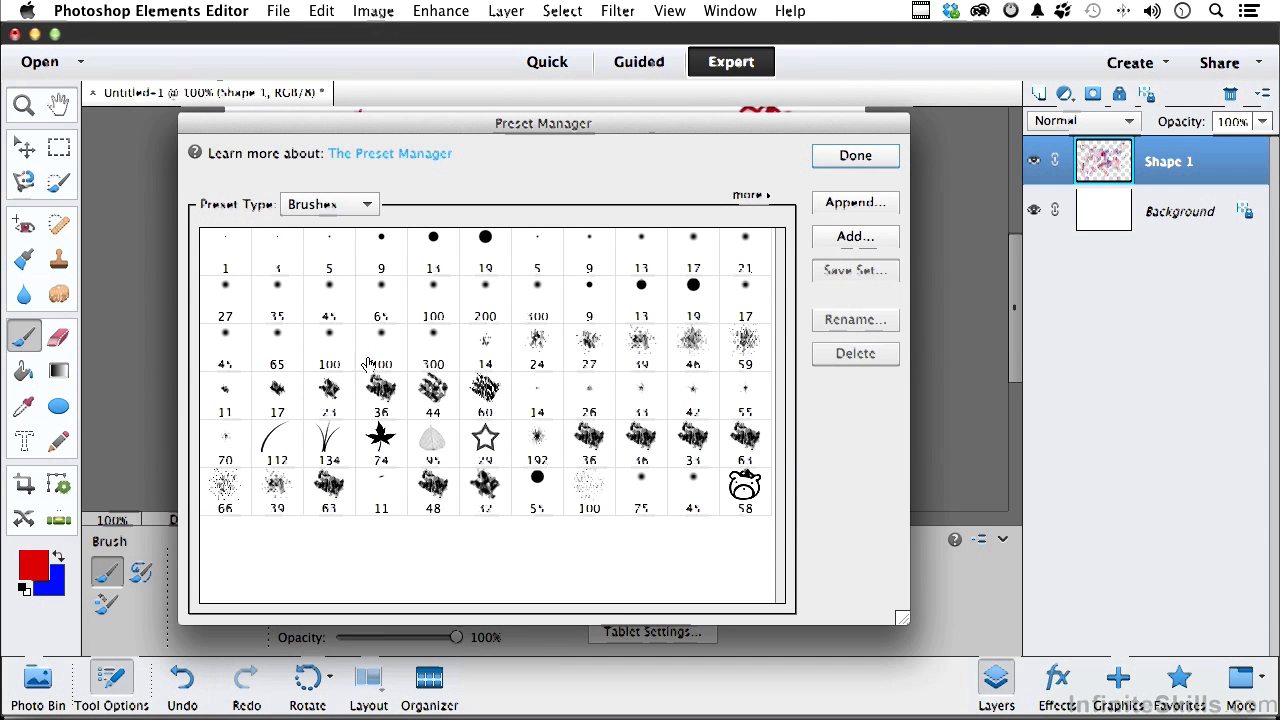
click(338, 206)
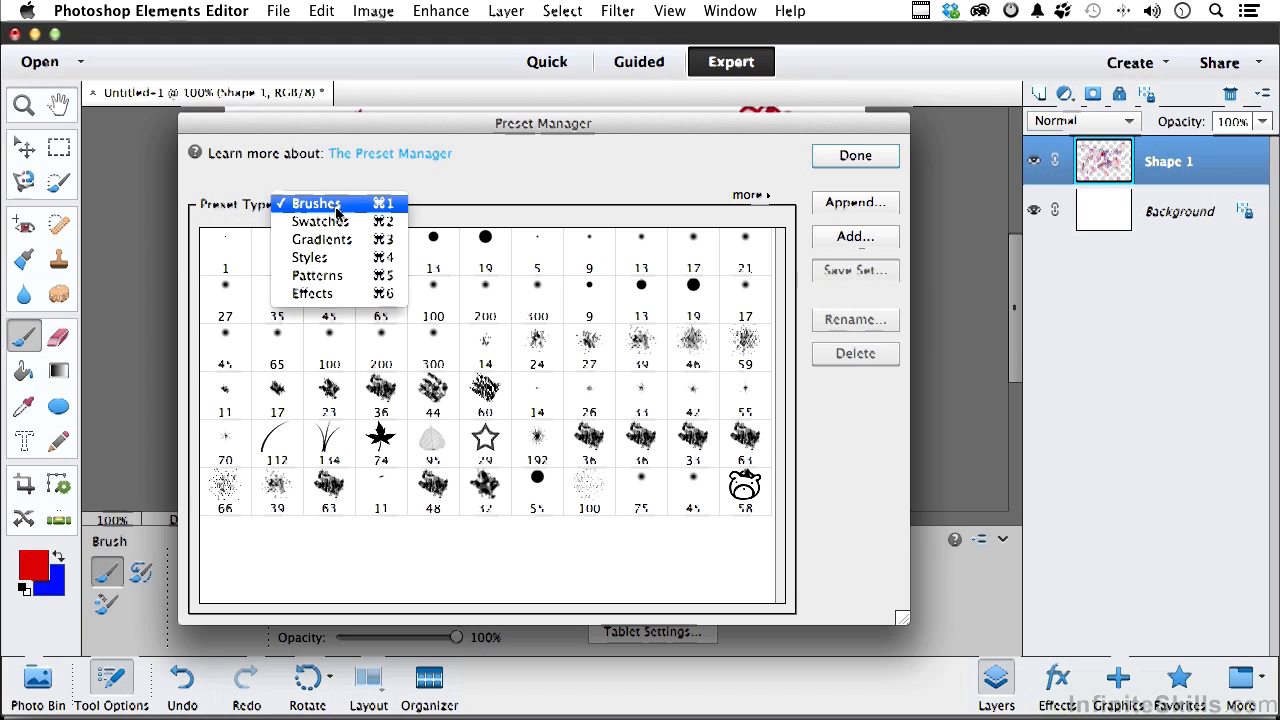
click(338, 206)
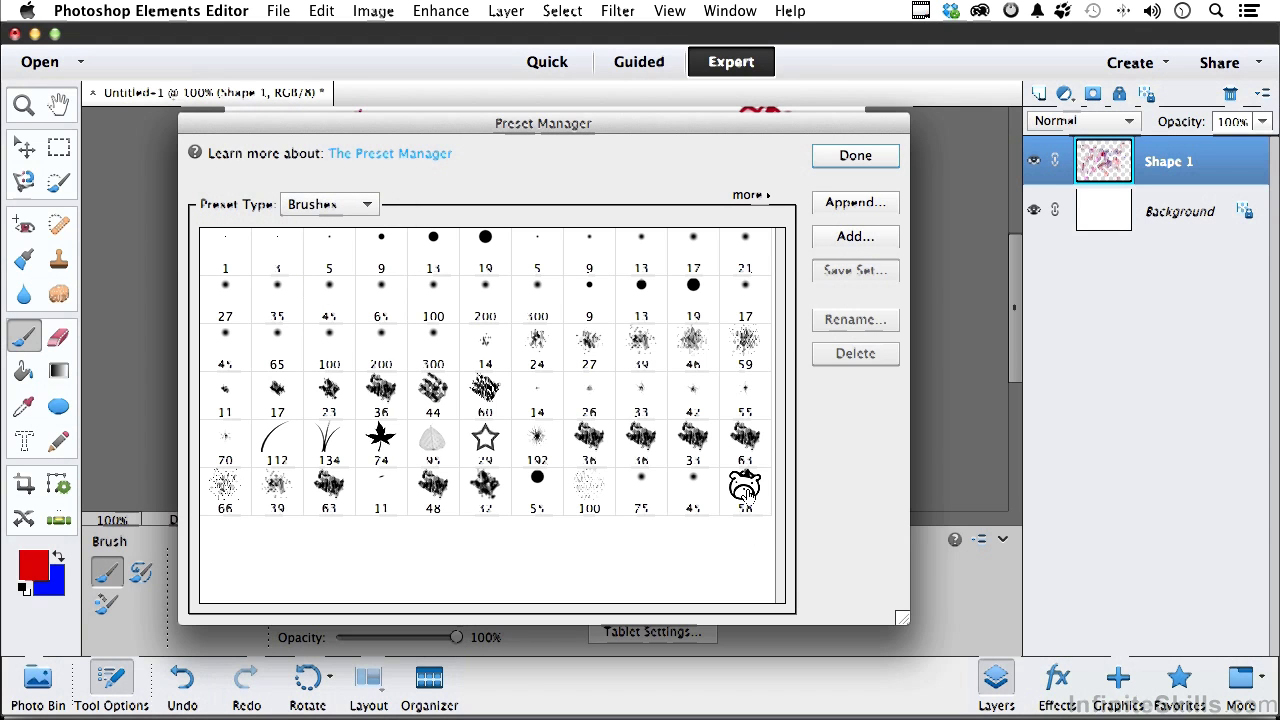
mouse_move(748, 488)
mouse_down()
mouse_move(612, 400)
mouse_move(645, 440)
mouse_move(769, 509)
mouse_up()
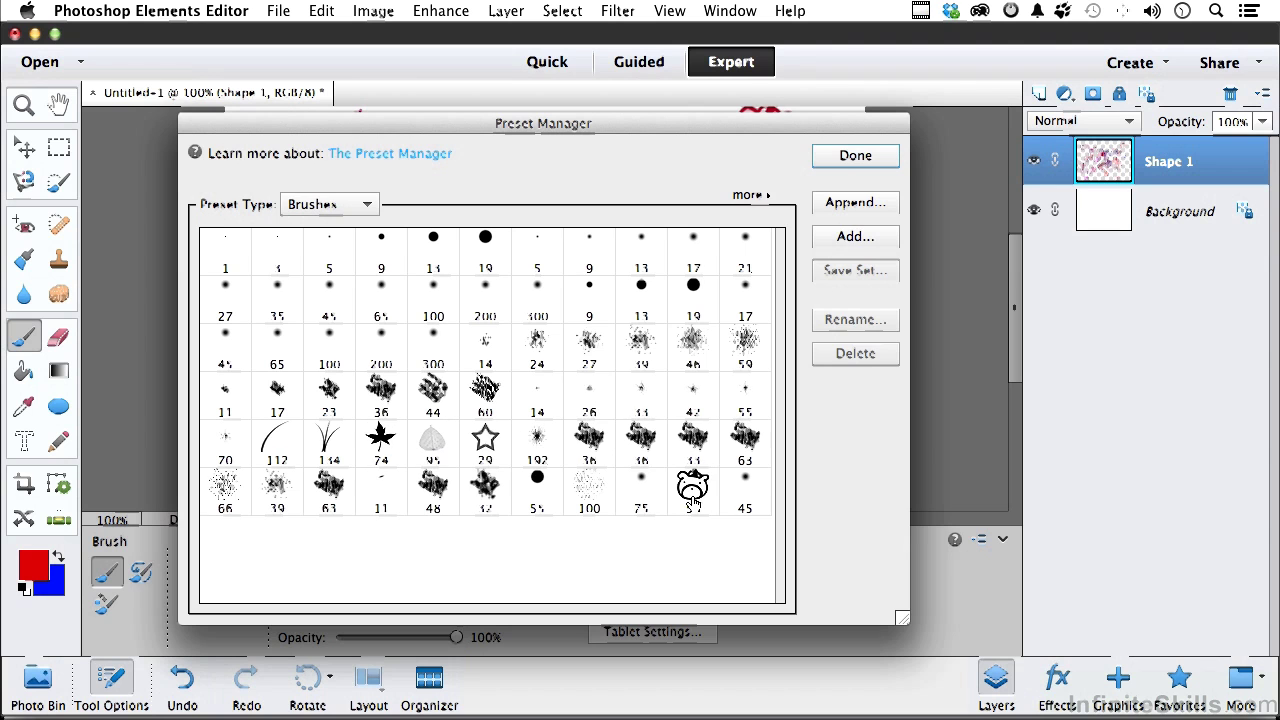
click(694, 498)
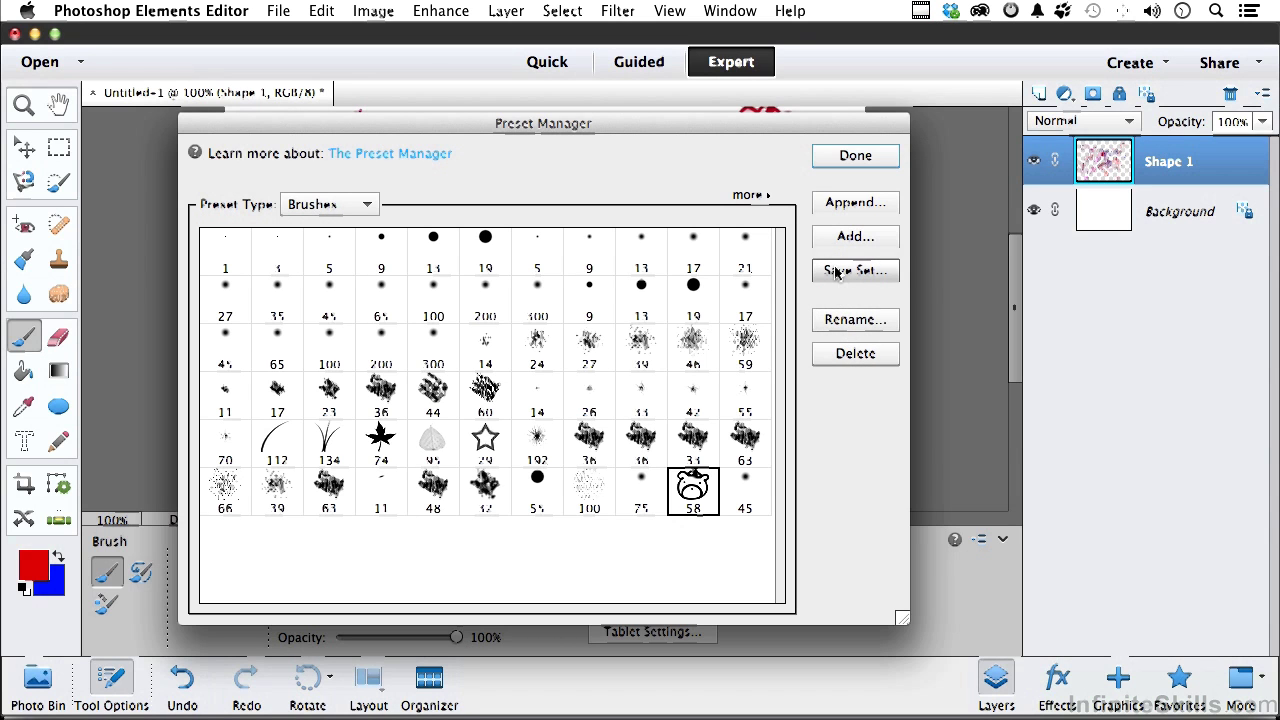
mouse_move(515, 350)
mouse_down()
mouse_move(491, 587)
mouse_move(348, 205)
mouse_move(688, 500)
mouse_up()
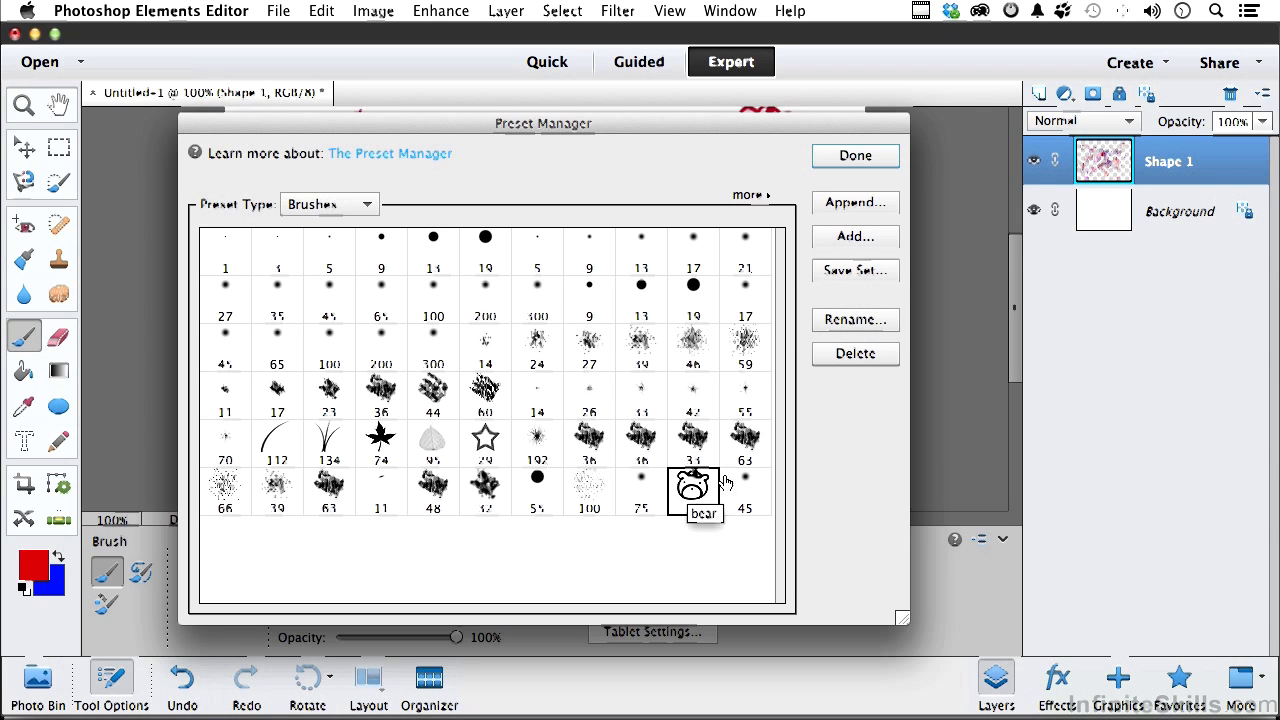
click(845, 356)
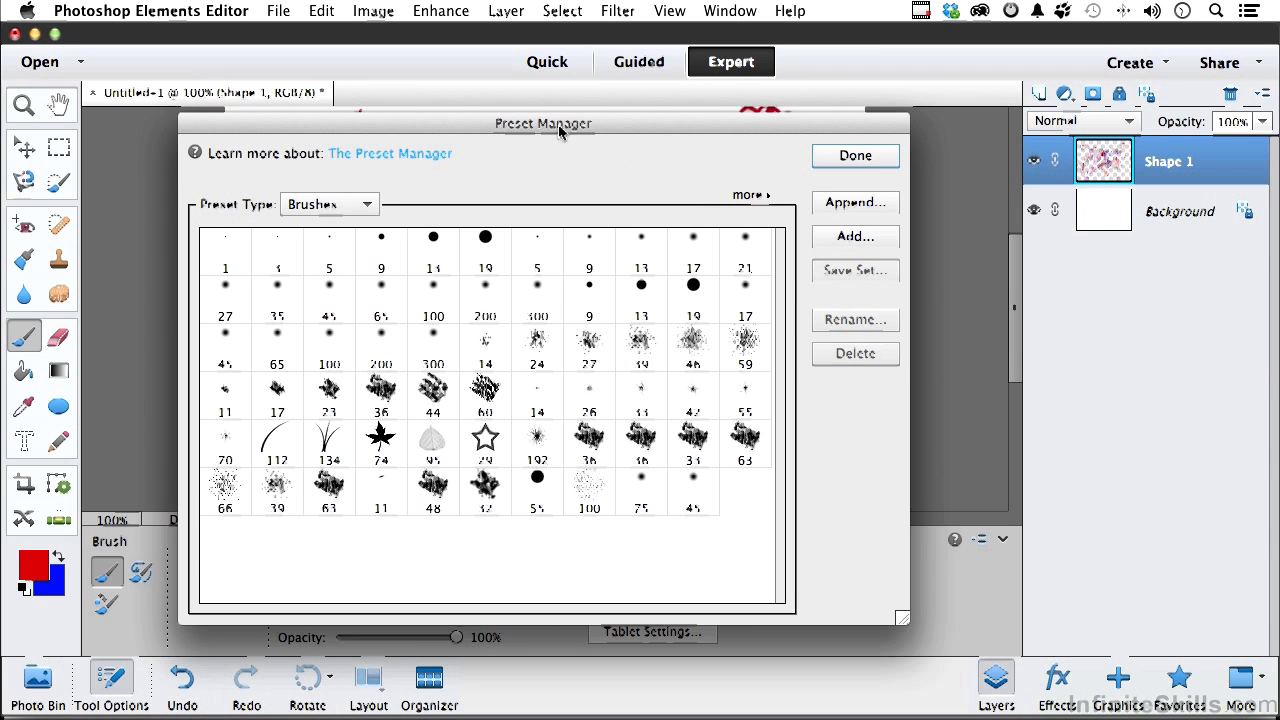
click(316, 204)
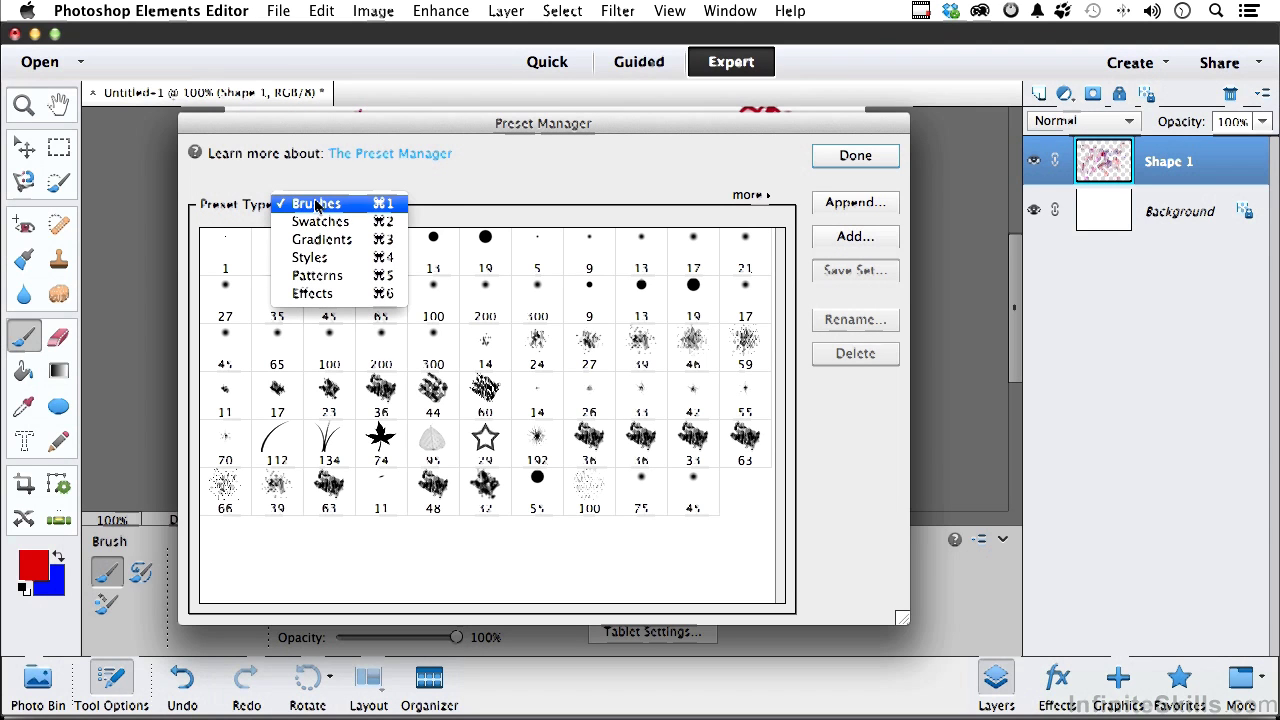
click(460, 196)
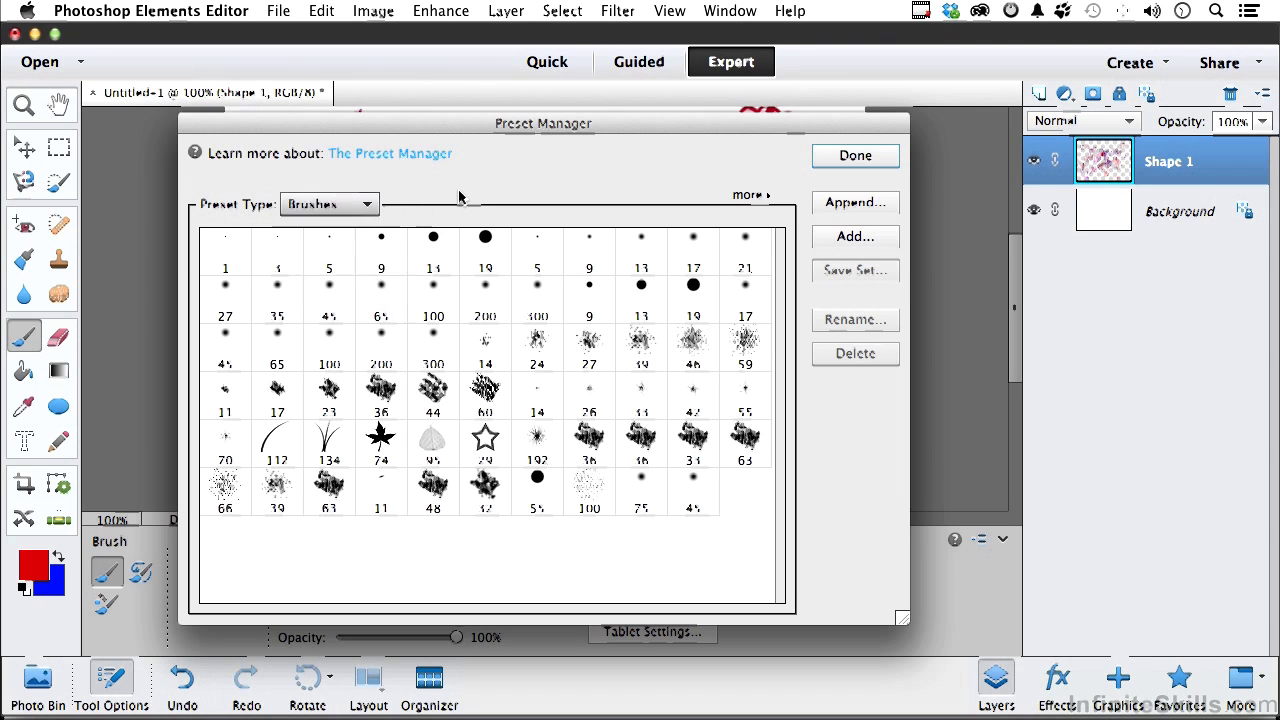
click(850, 156)
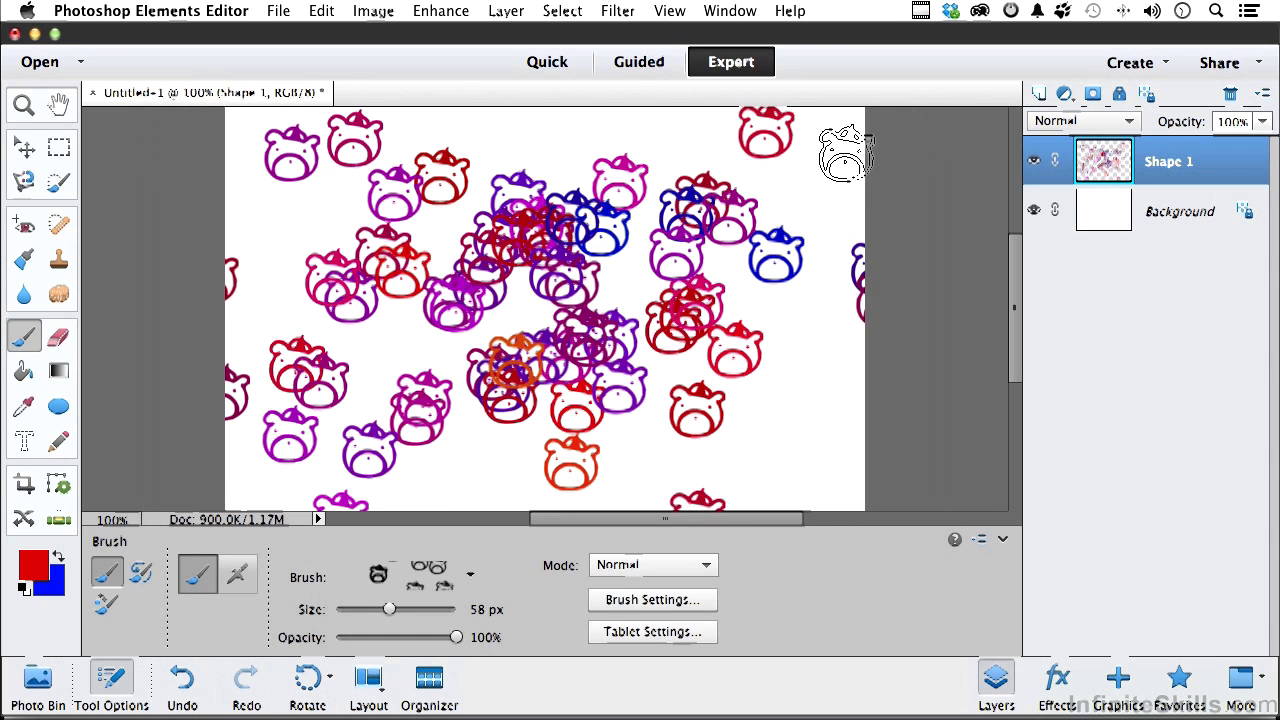
Close the Untitled-1 bear document, discarding changes with Don't Save
click(92, 93)
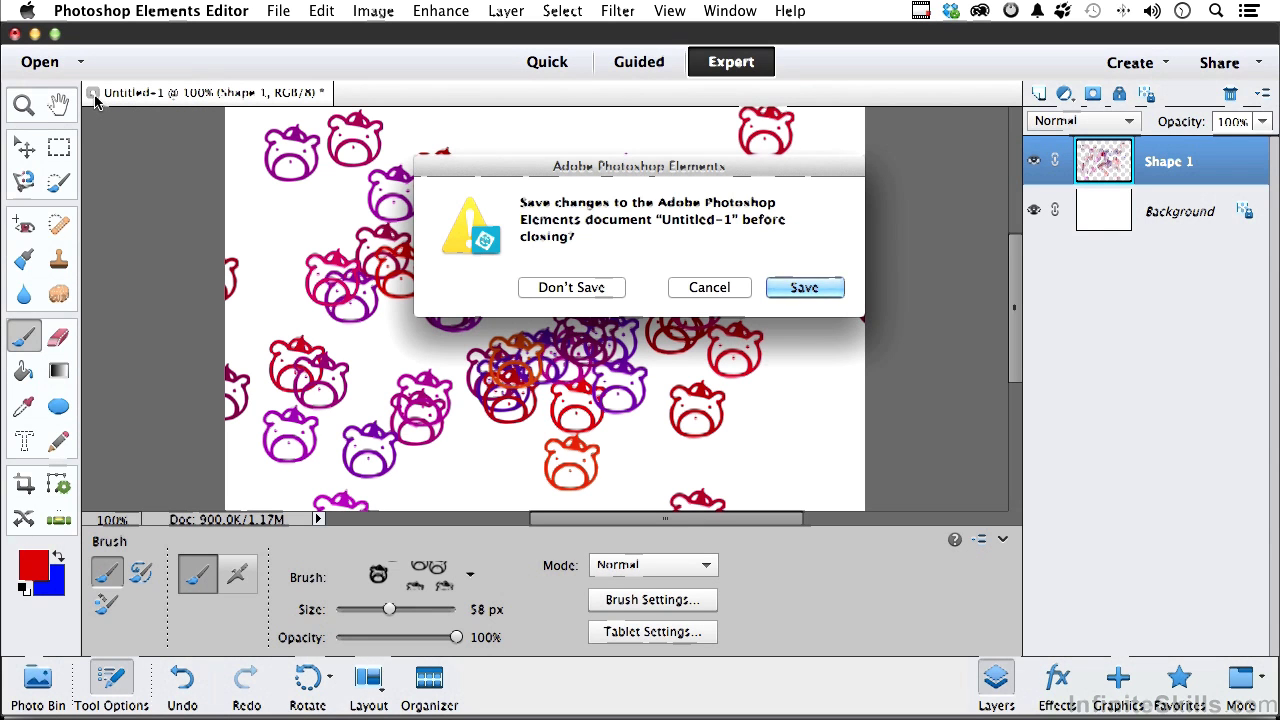
click(591, 288)
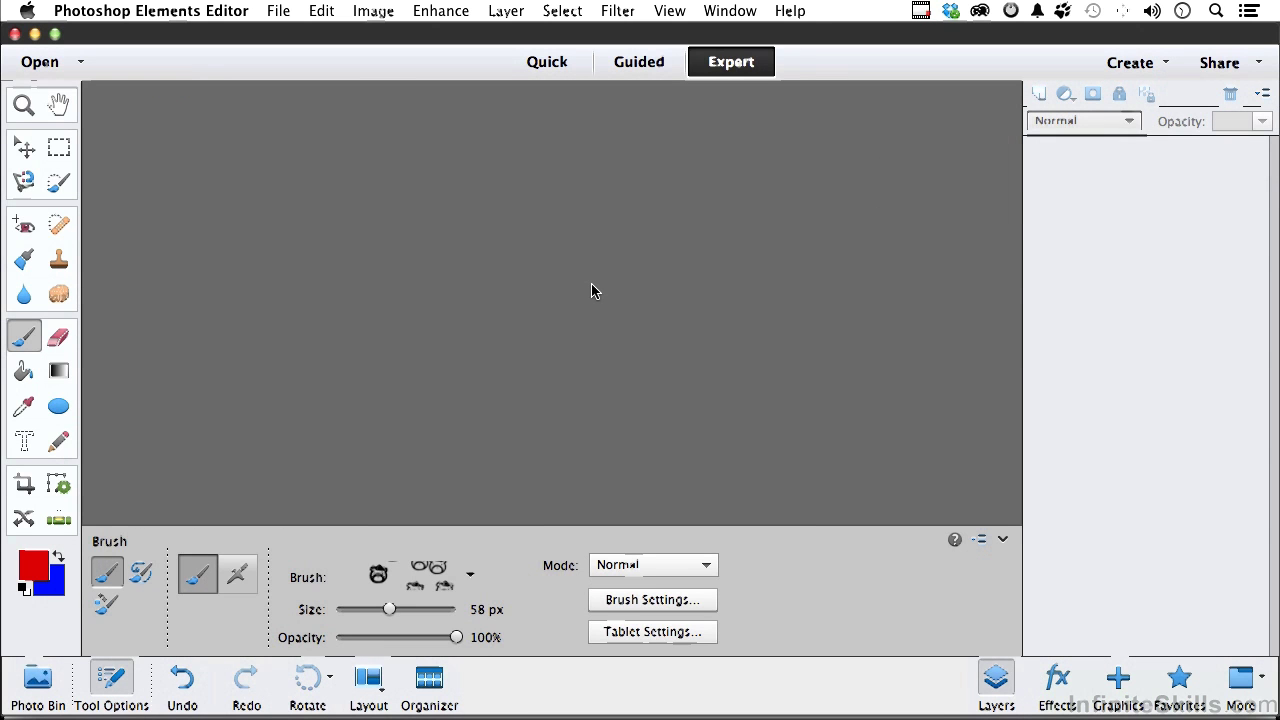